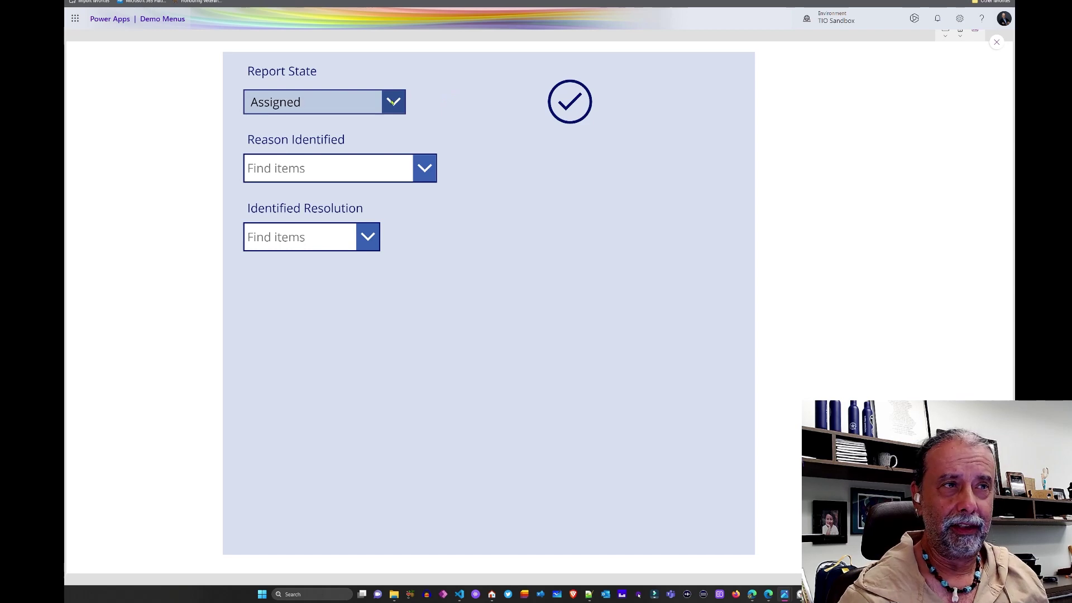
Set the Report State to In Progress and check which states its list offers
left_click(393, 102)
left_click(318, 161)
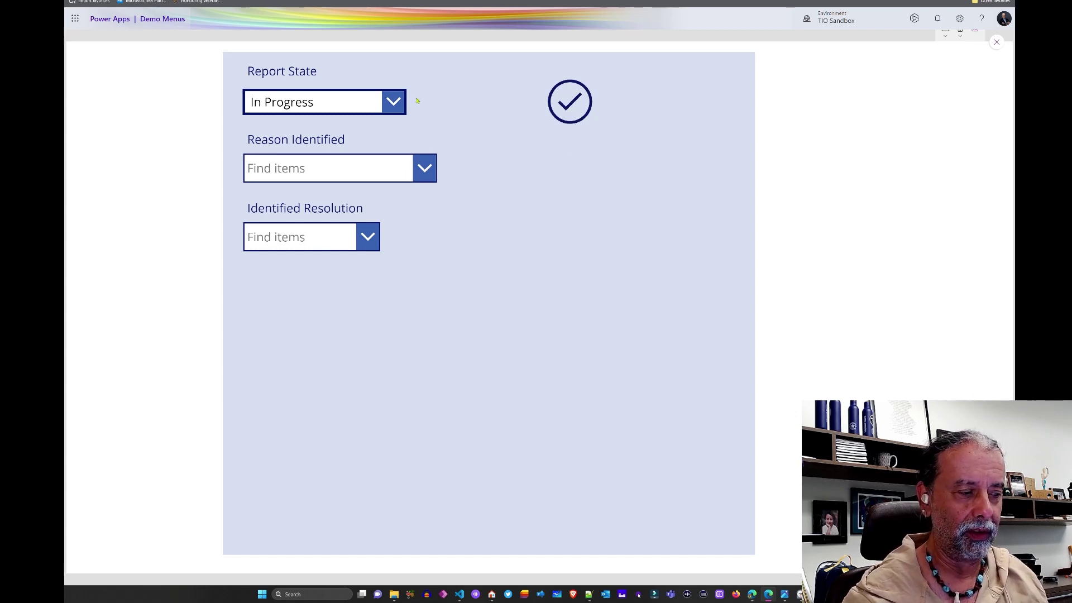
left_click(397, 107)
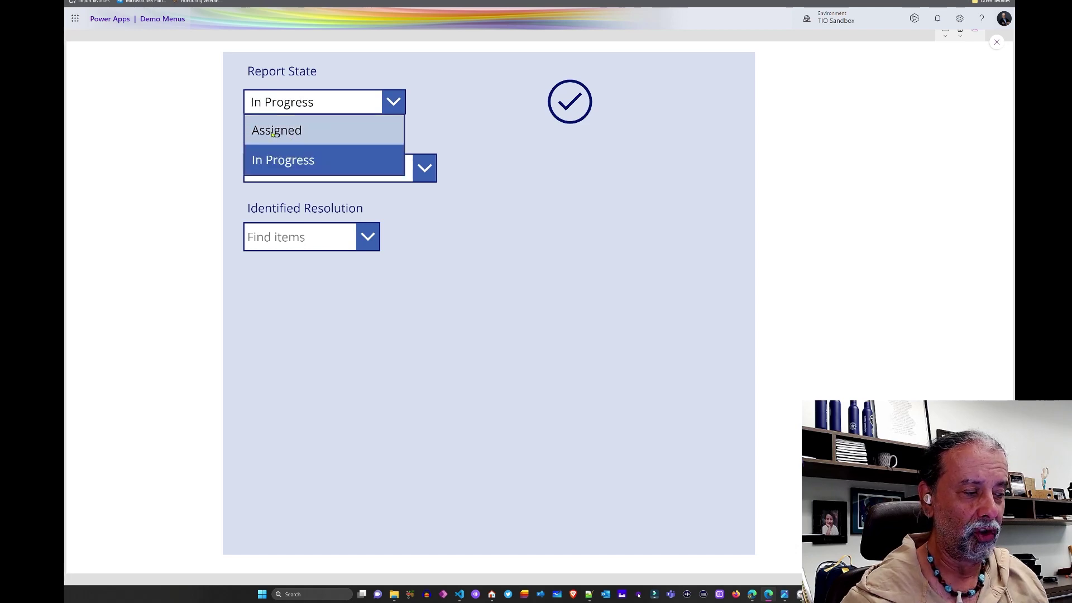
left_click(298, 162)
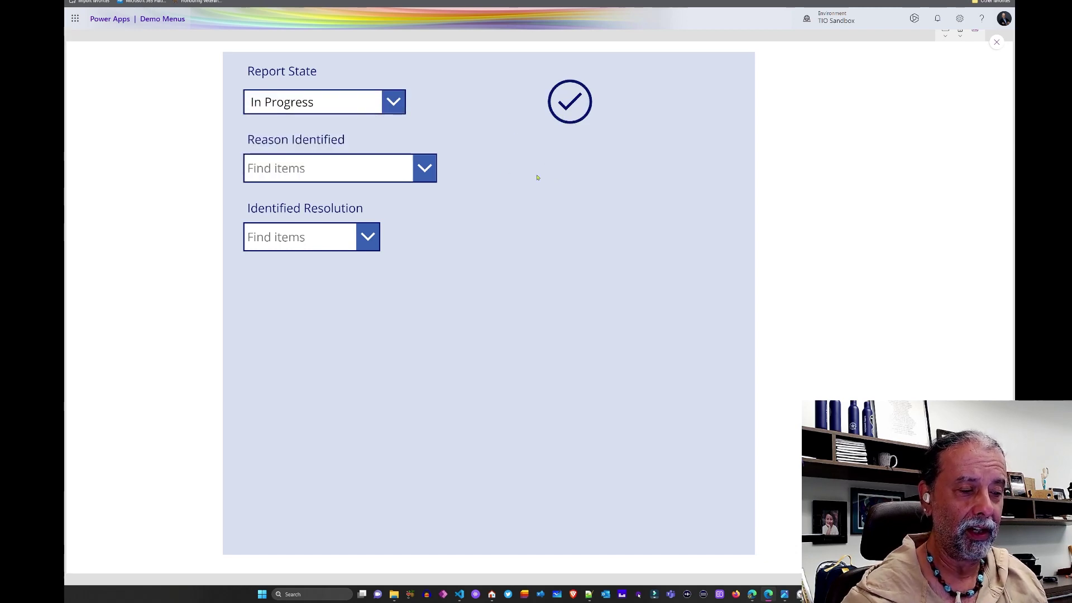
Choose Course Overload and Course Rigor as the identified reasons
left_click(430, 167)
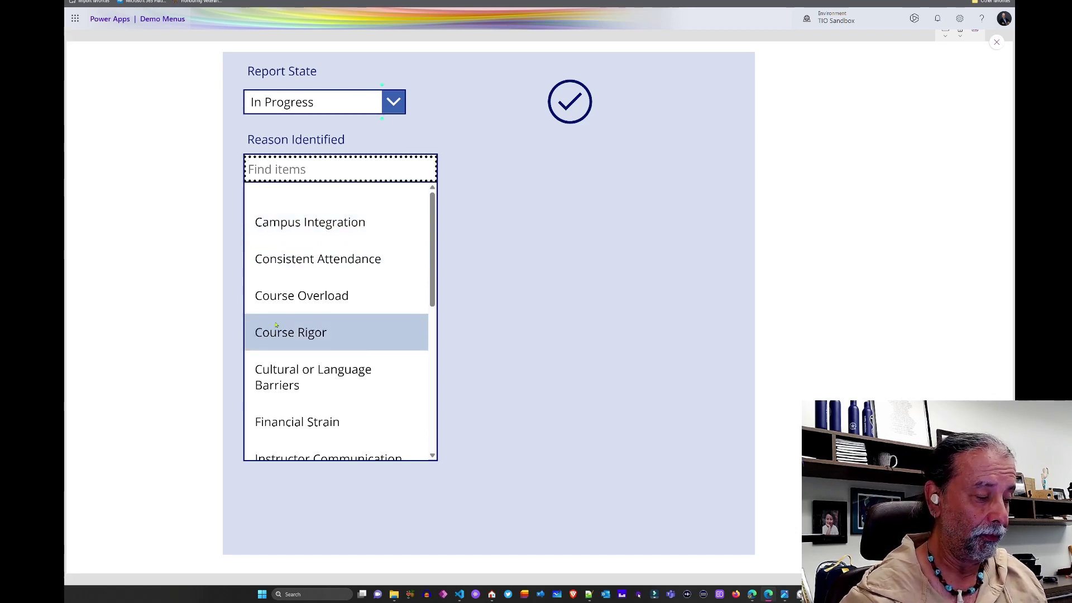
left_click(279, 296)
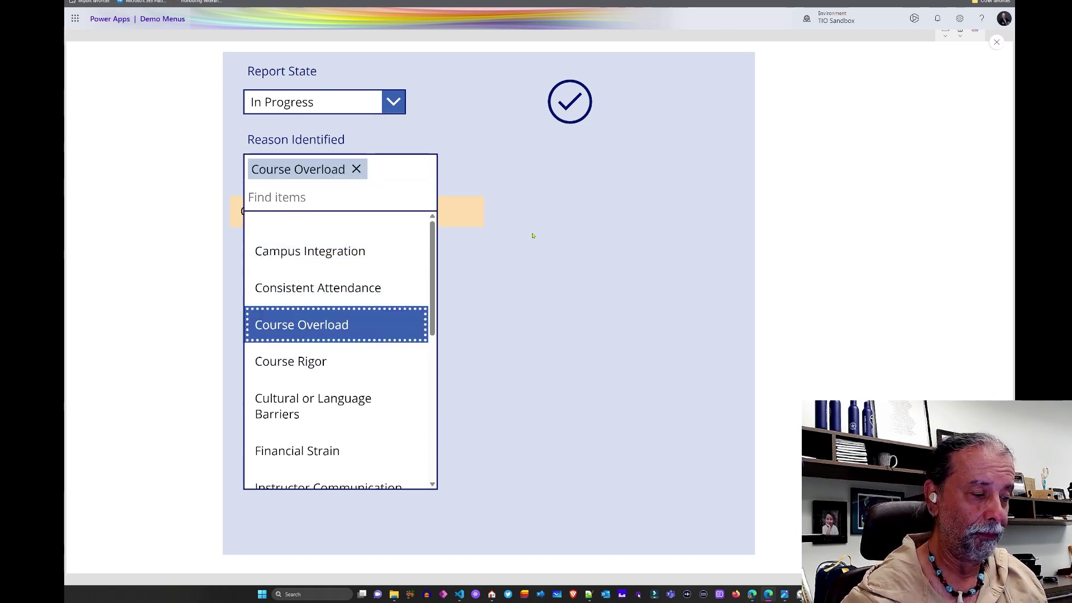
left_click(532, 235)
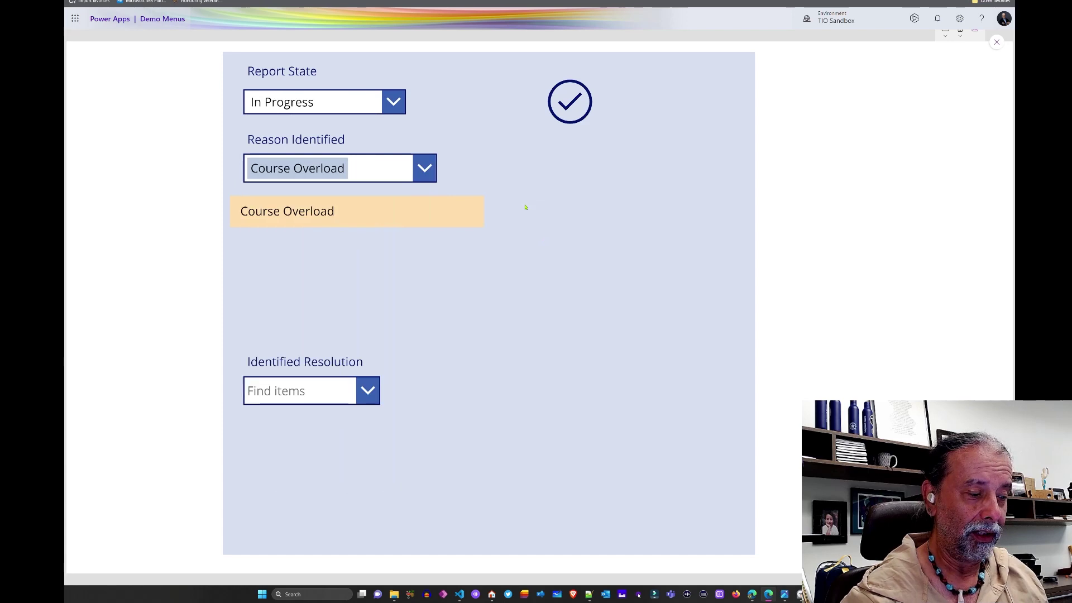
left_click(425, 169)
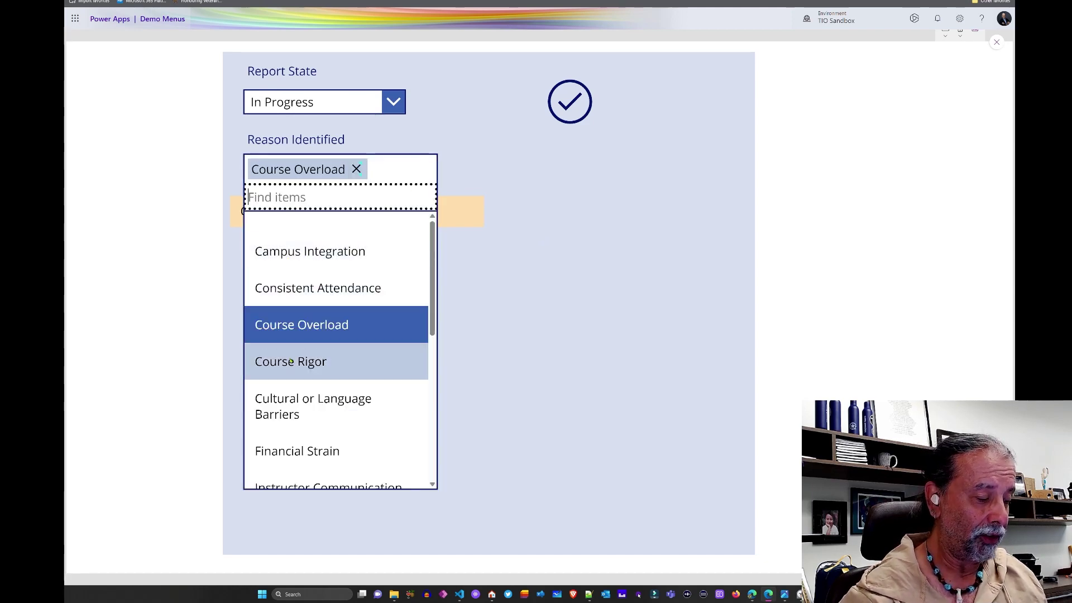
left_click(290, 362)
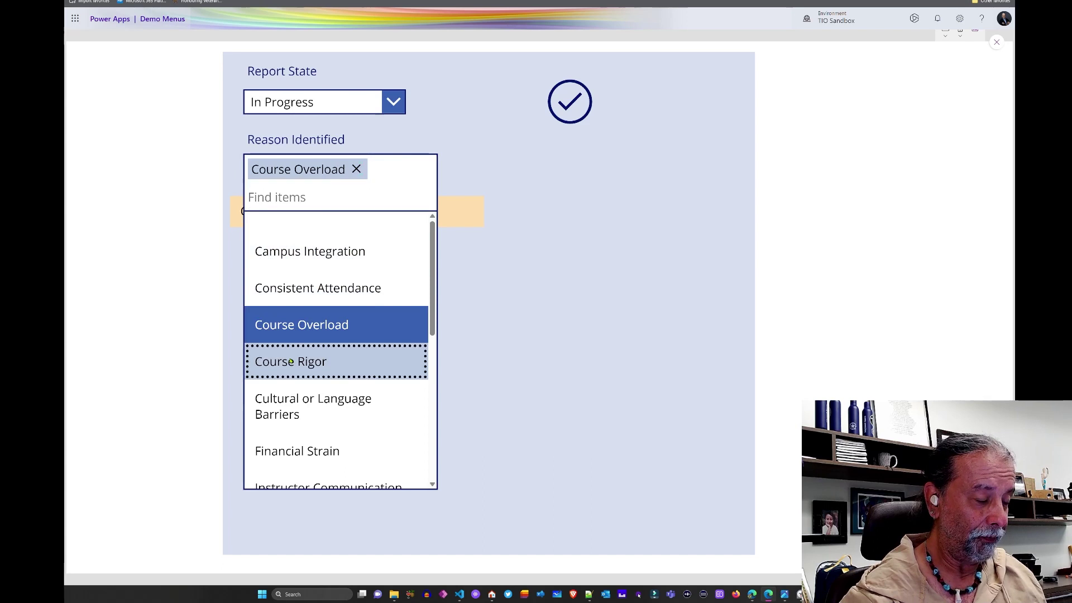
left_click(492, 274)
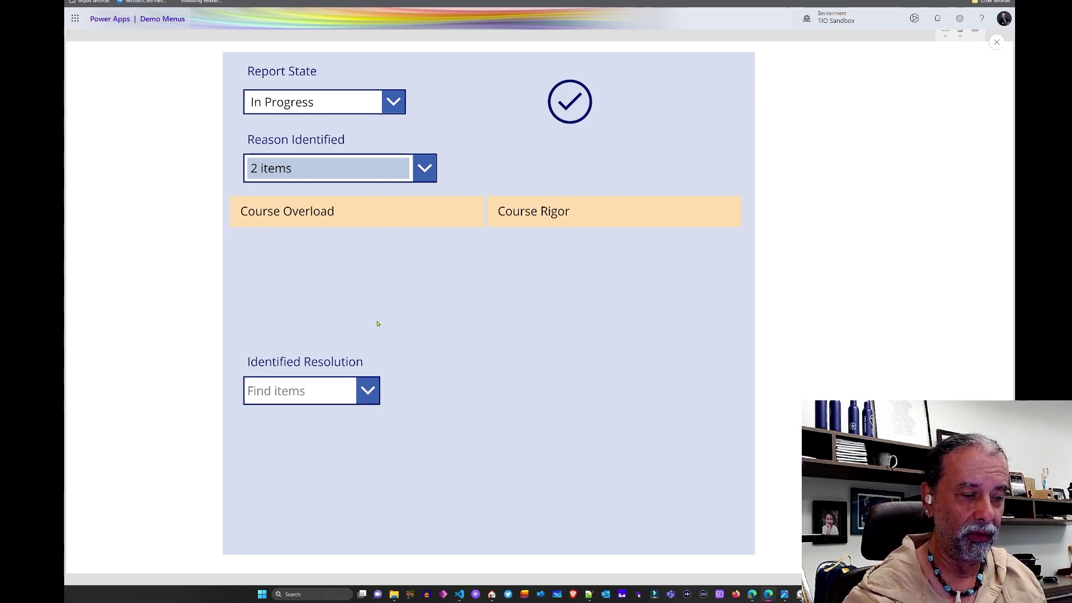
Remove Course Overload and Course Rigor from the Reason Identified selection
left_click(426, 168)
left_click(357, 168)
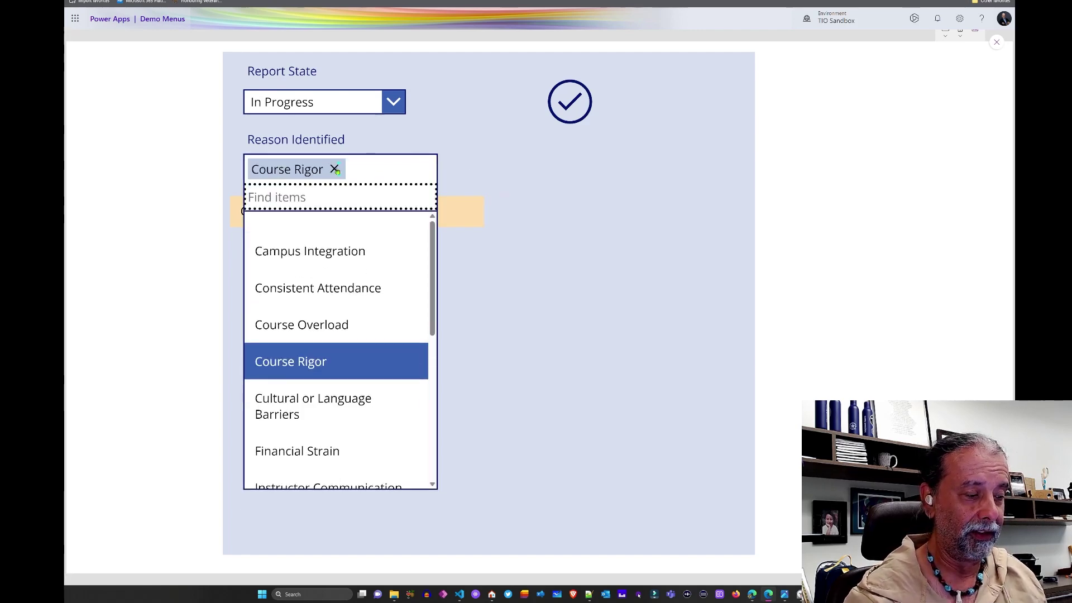
left_click(335, 170)
left_click(537, 217)
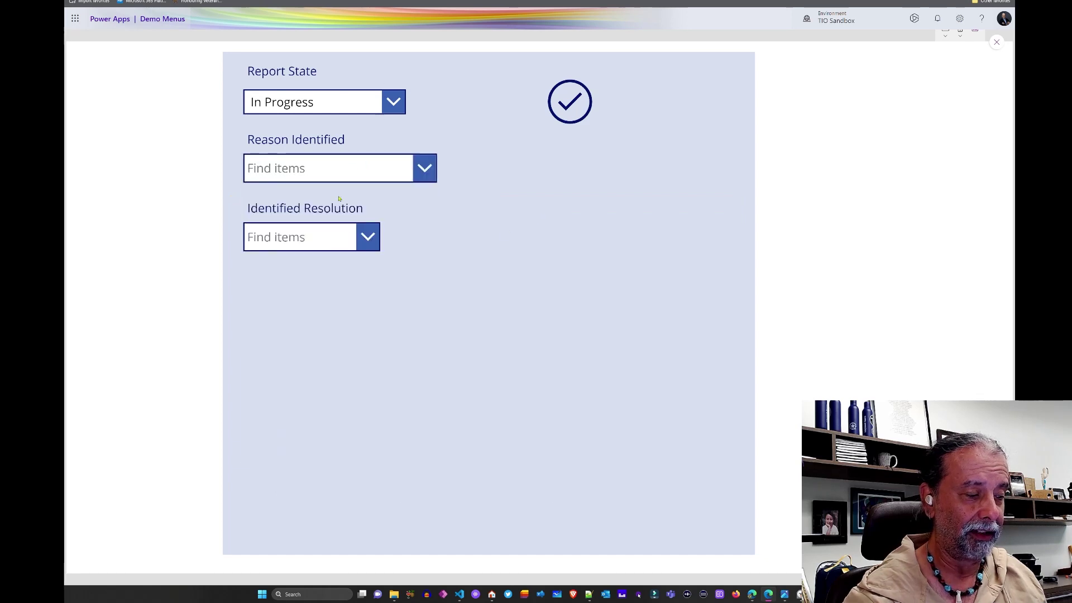
Select Course Overload and Course Rigor again under Reason Identified and check the available Report State choices
left_click(426, 165)
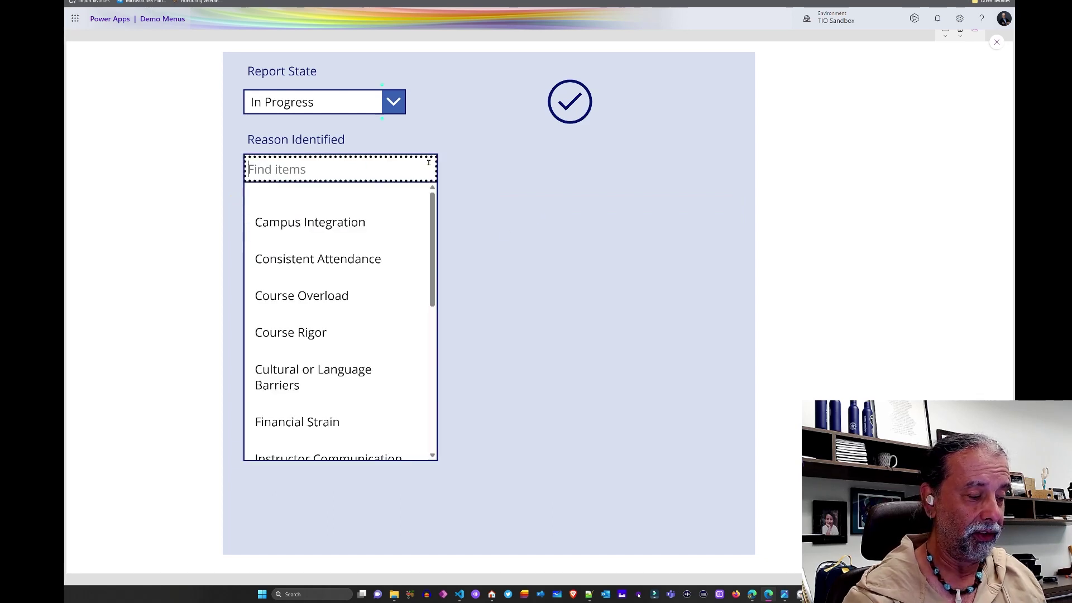
left_click(341, 298)
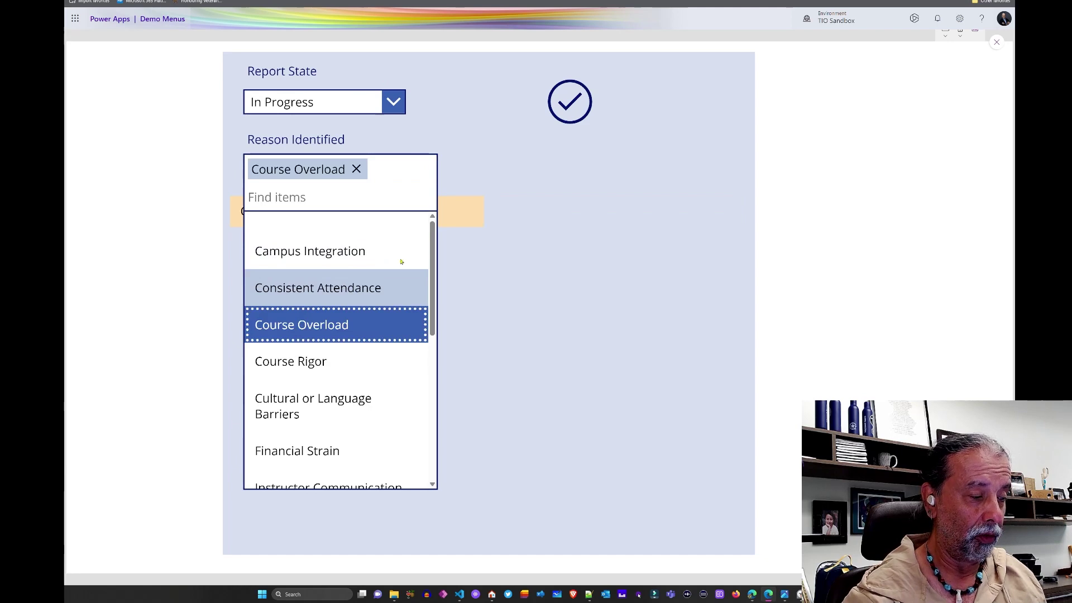
left_click(302, 363)
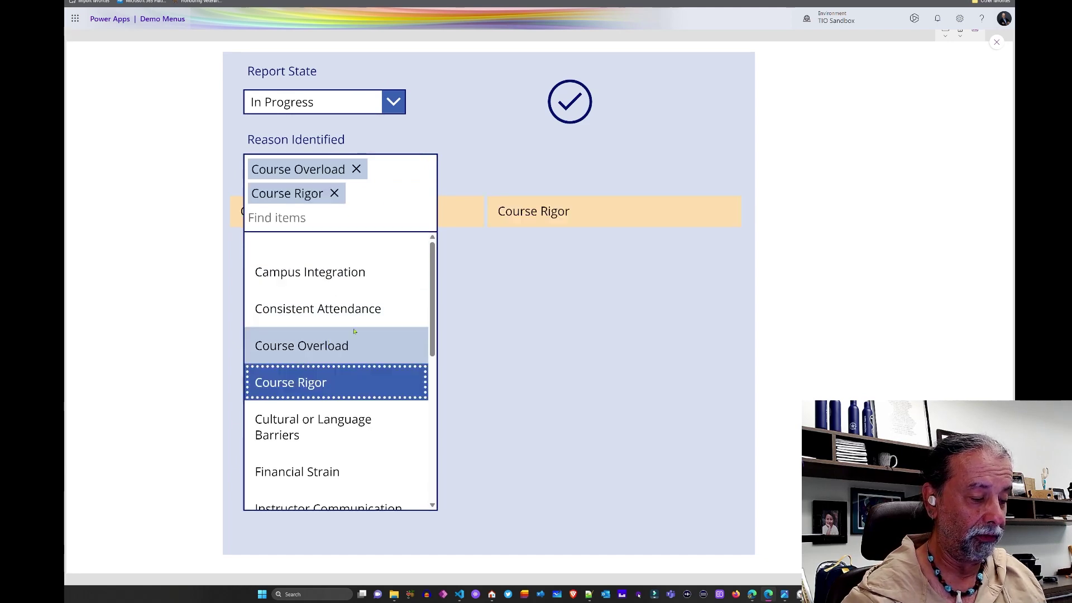
left_click(516, 251)
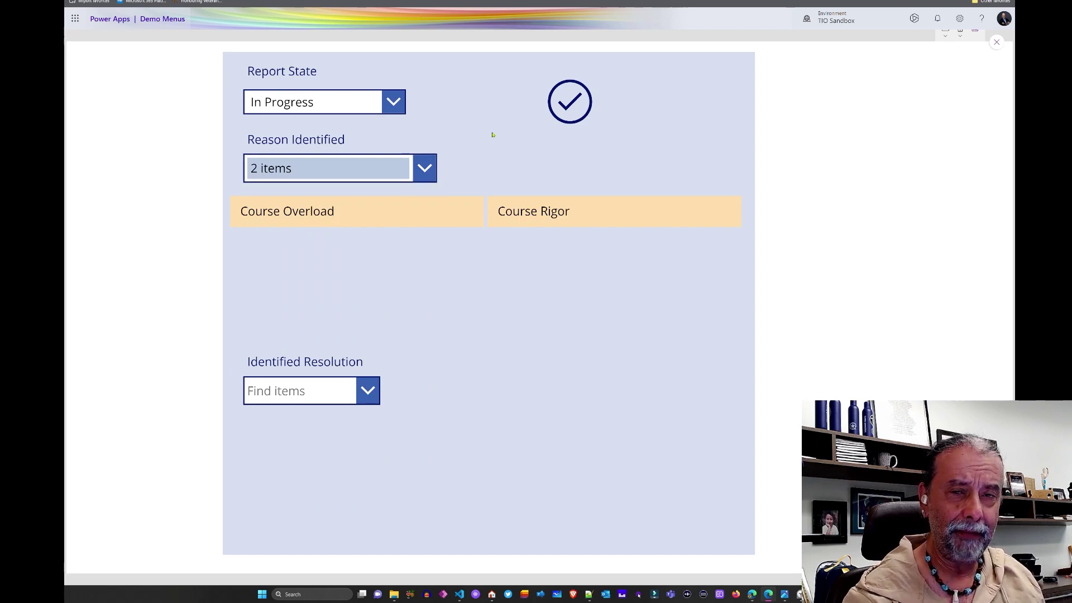
left_click(340, 103)
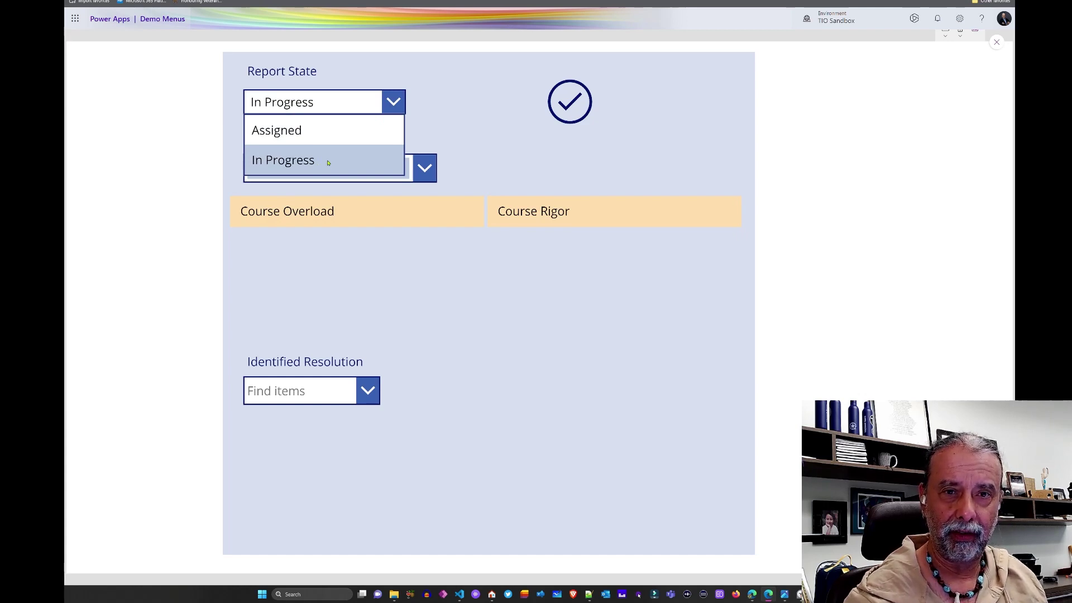
left_click(495, 95)
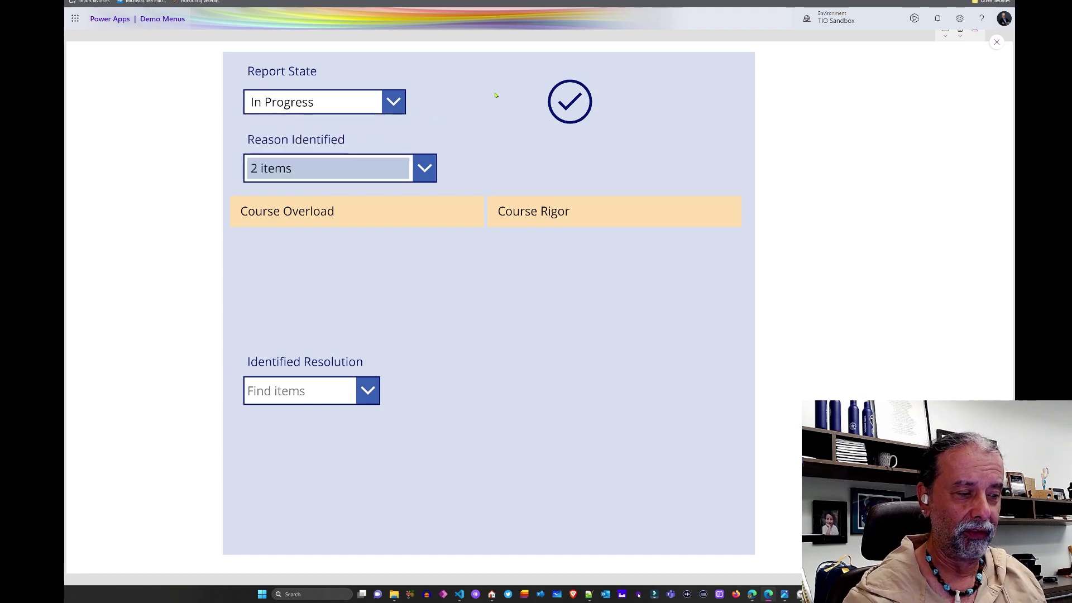
Choose Course Adjustment and Course Withdrawal as the identified resolutions
left_click(377, 391)
scroll(354, 476, "down", 1)
scroll(354, 475, "down", 3)
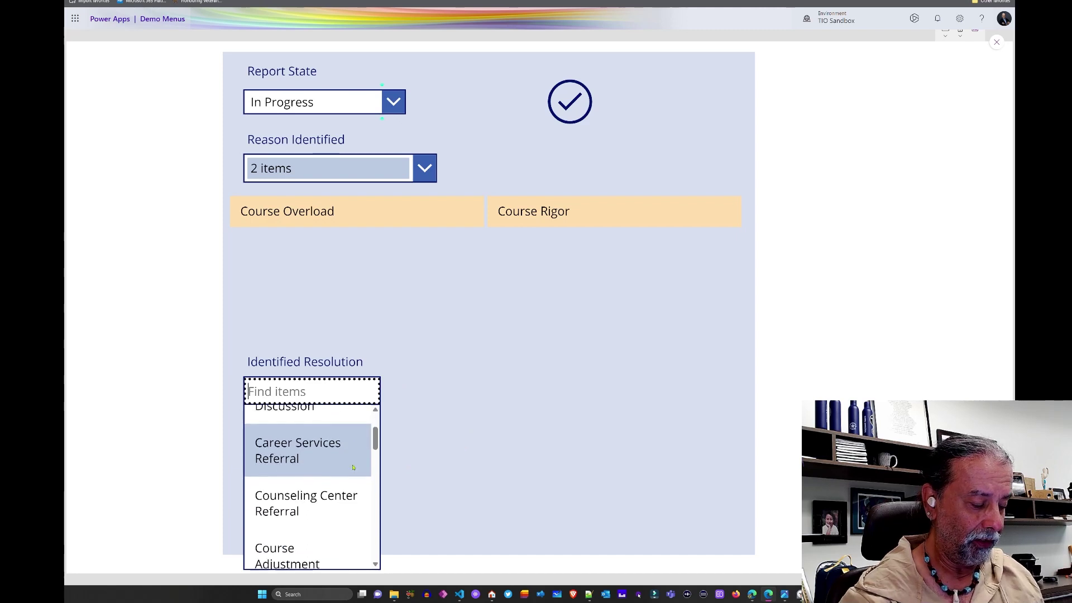
left_click(309, 441)
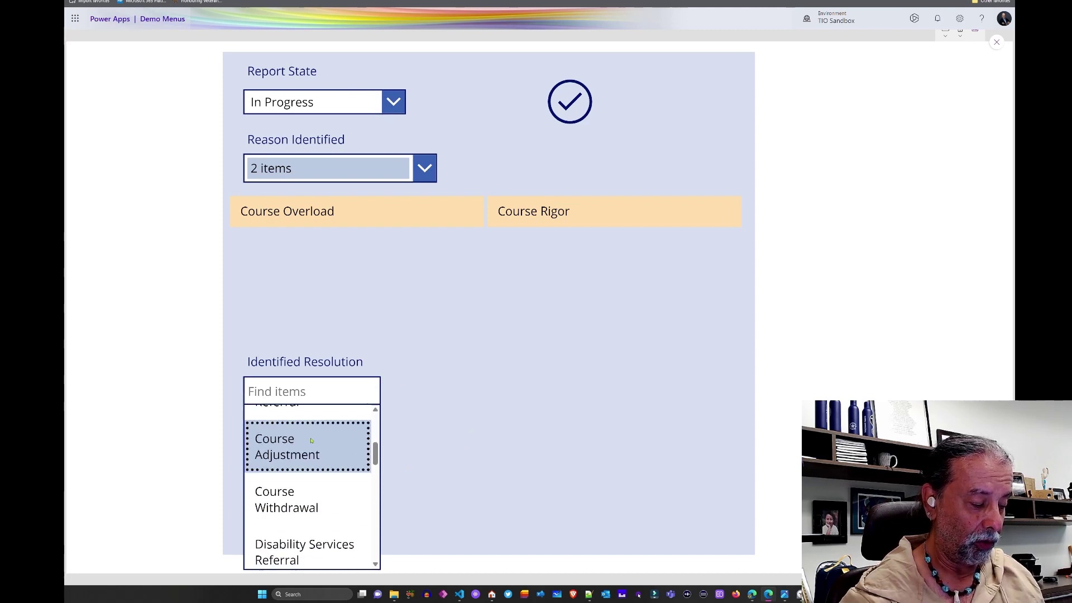
left_click(312, 534)
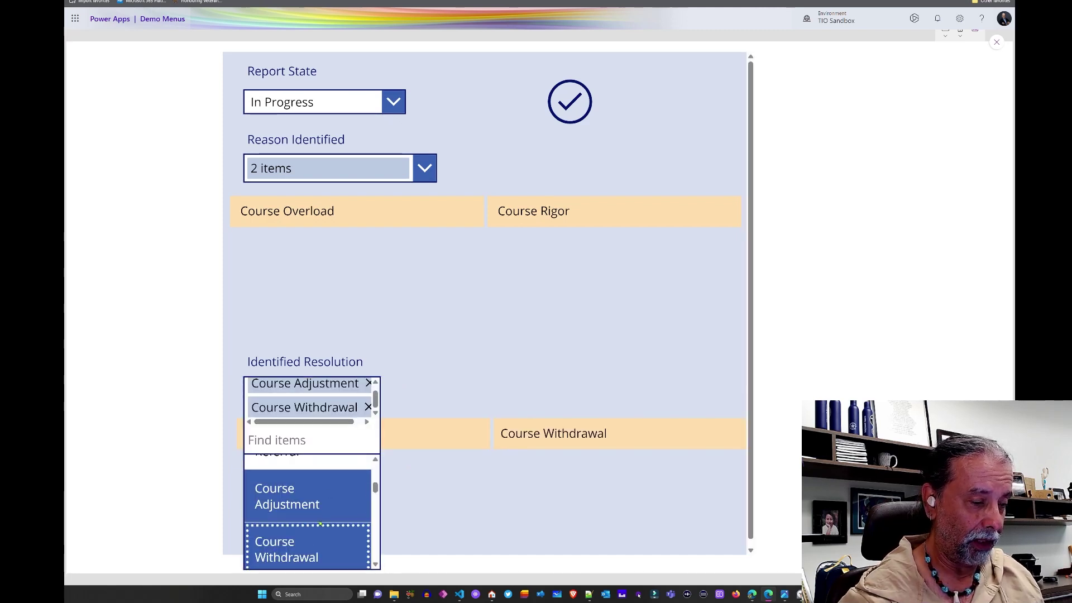
left_click(508, 491)
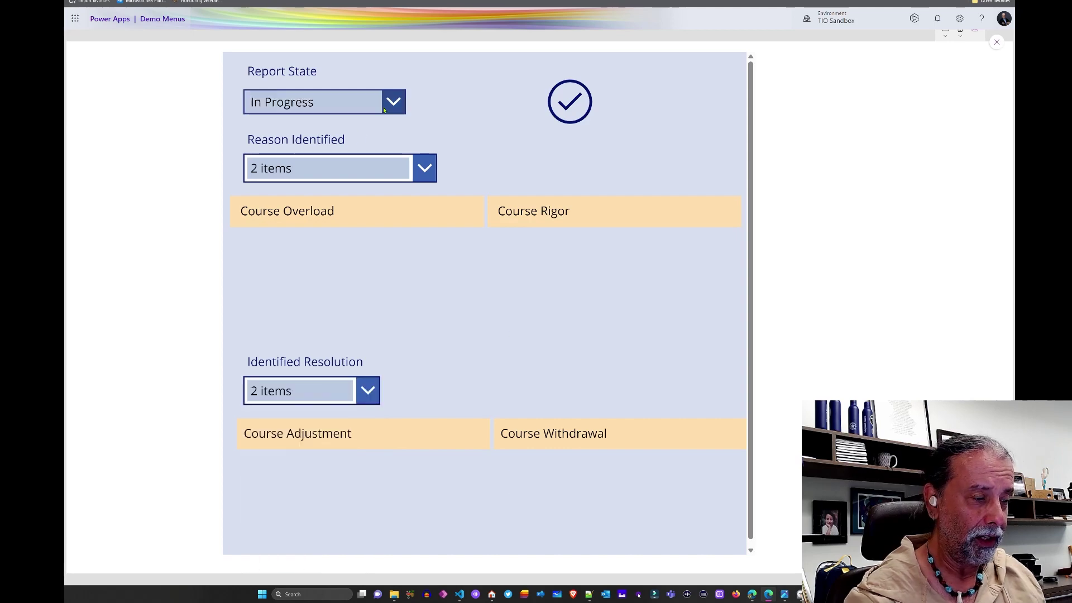
Set the Report State to Closed and exit the app preview
left_click(323, 106)
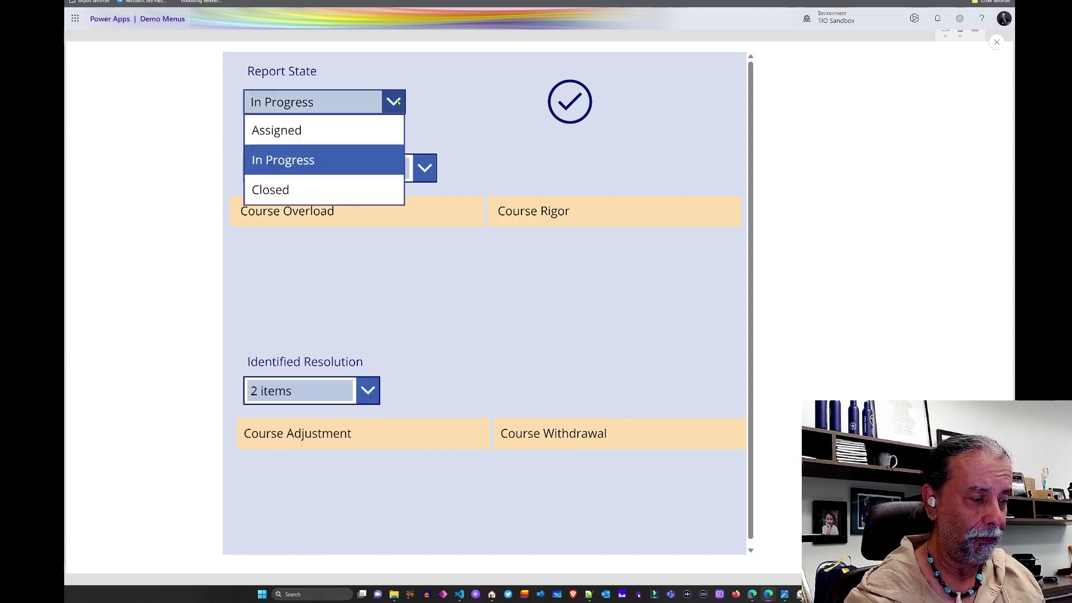
left_click(281, 192)
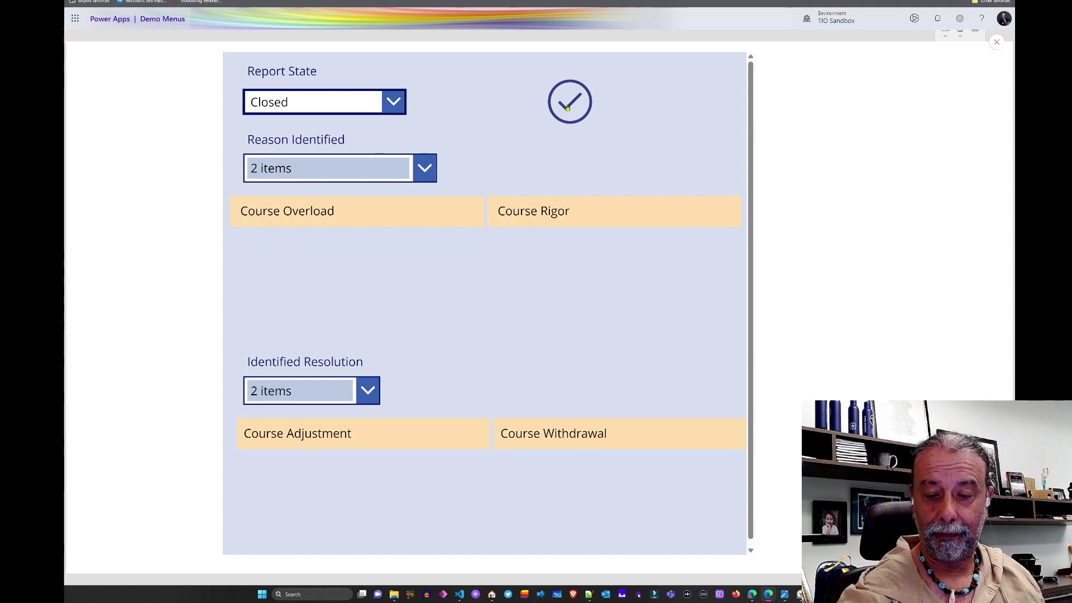
key("Escape")
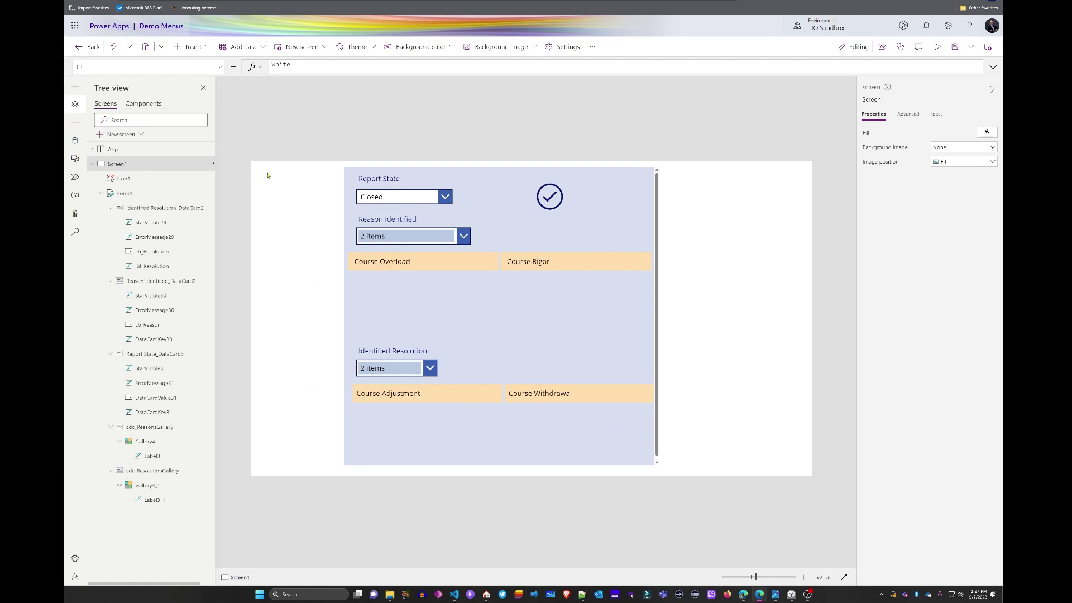
Collapse Screen1 in the tree, insert an edit form on Screen2 and enlarge it to 1260 wide by 673 high
left_click(93, 163)
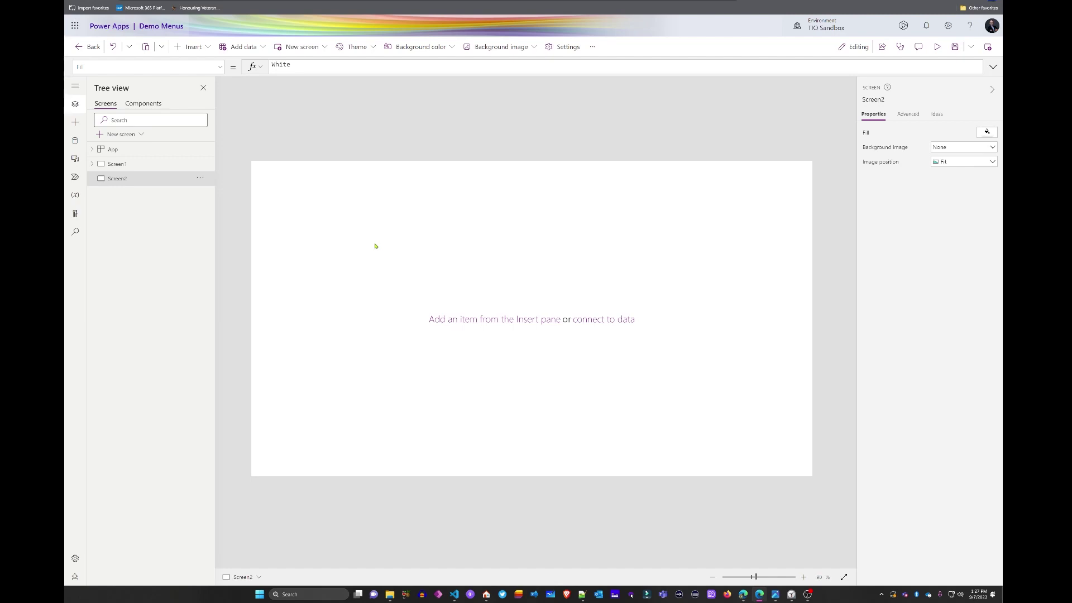
left_click(207, 47)
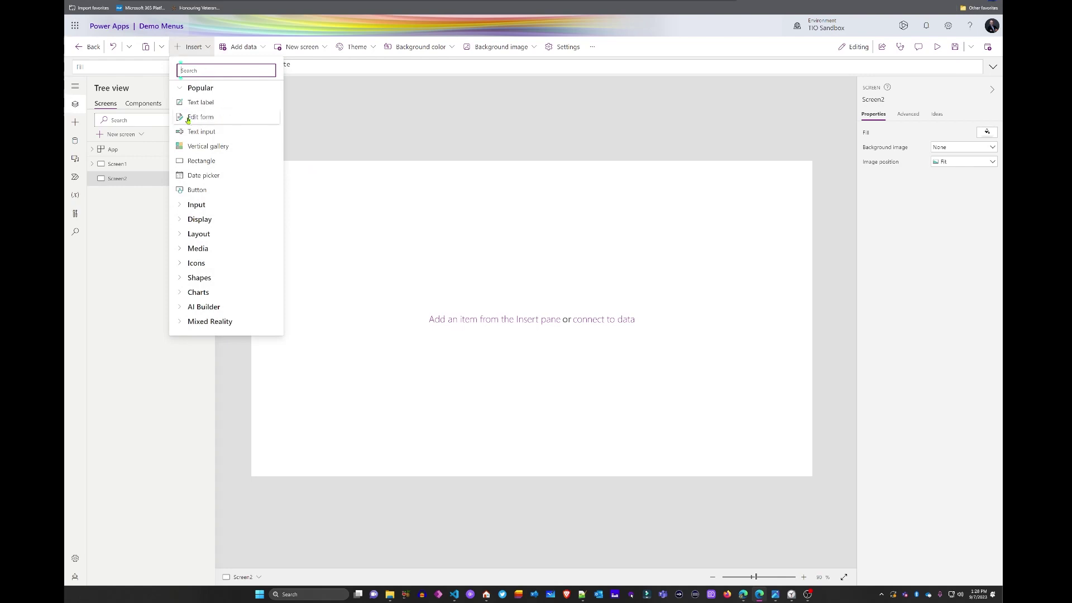
left_click(188, 116)
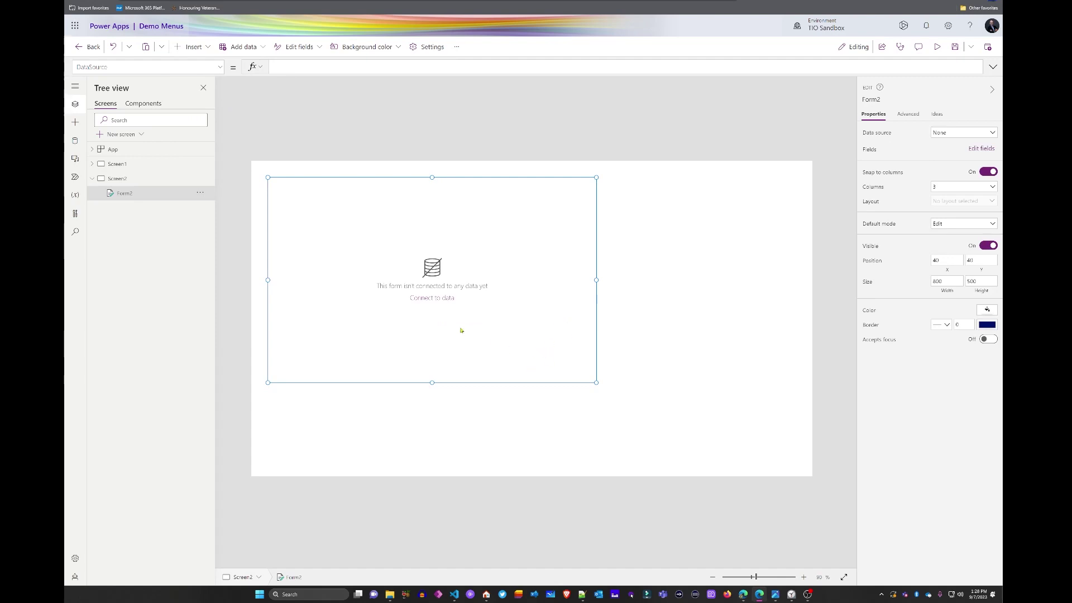
left_click_drag(597, 383, 785, 454)
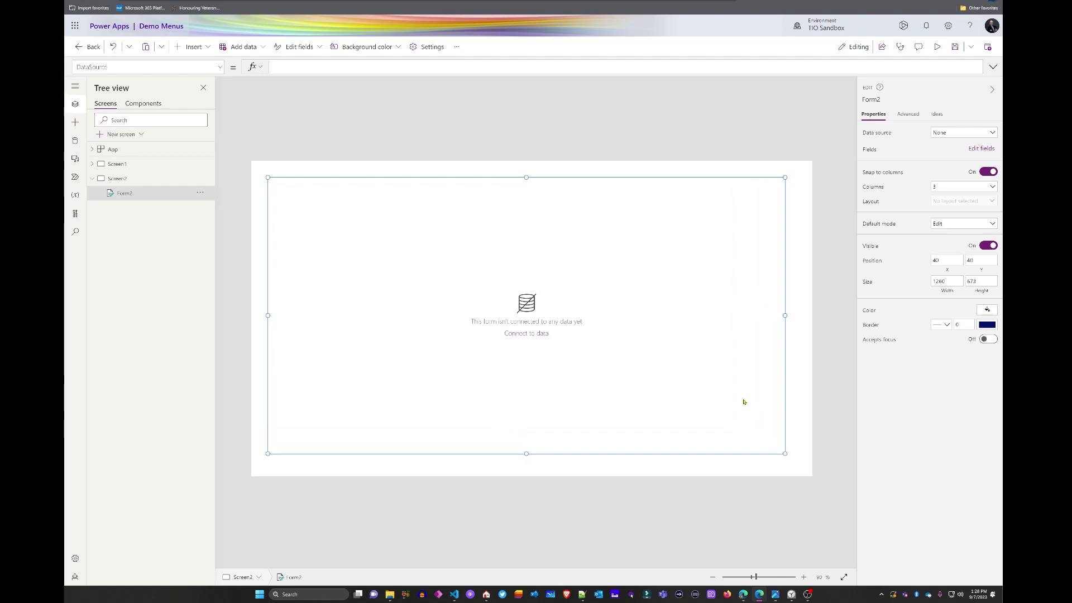
Connect the new form to the TXST FY Faculty Reports data source and look through its generated fields
left_click(959, 135)
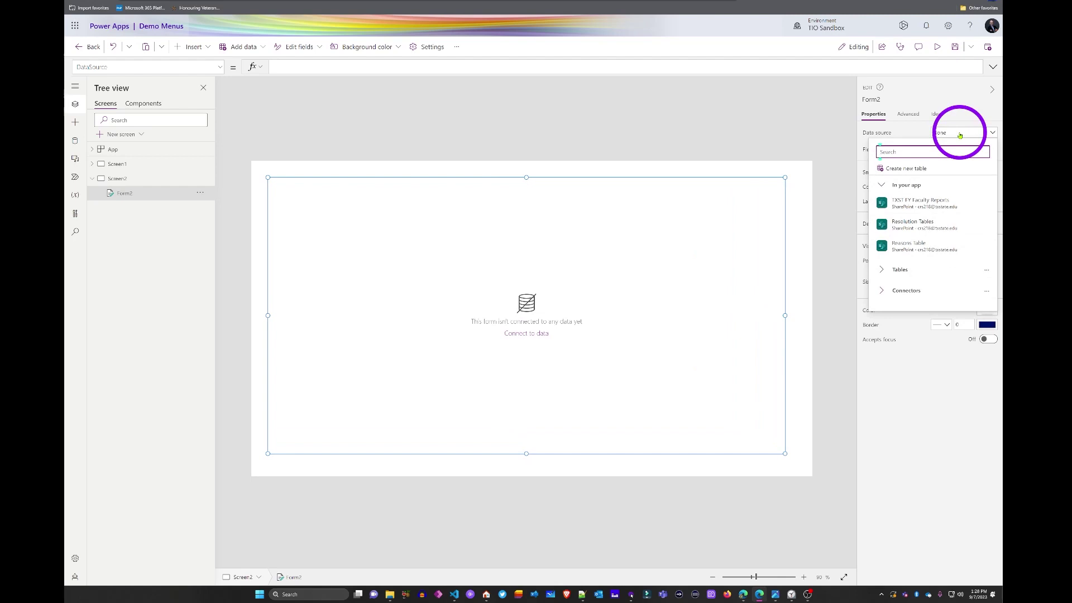
mouse_move(921, 205)
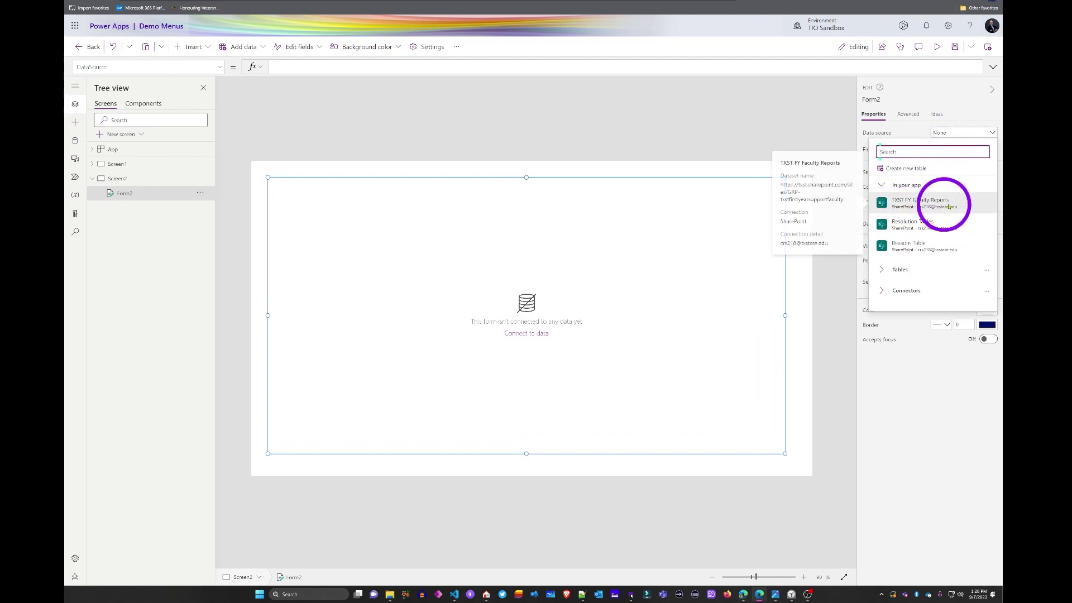
left_click(921, 205)
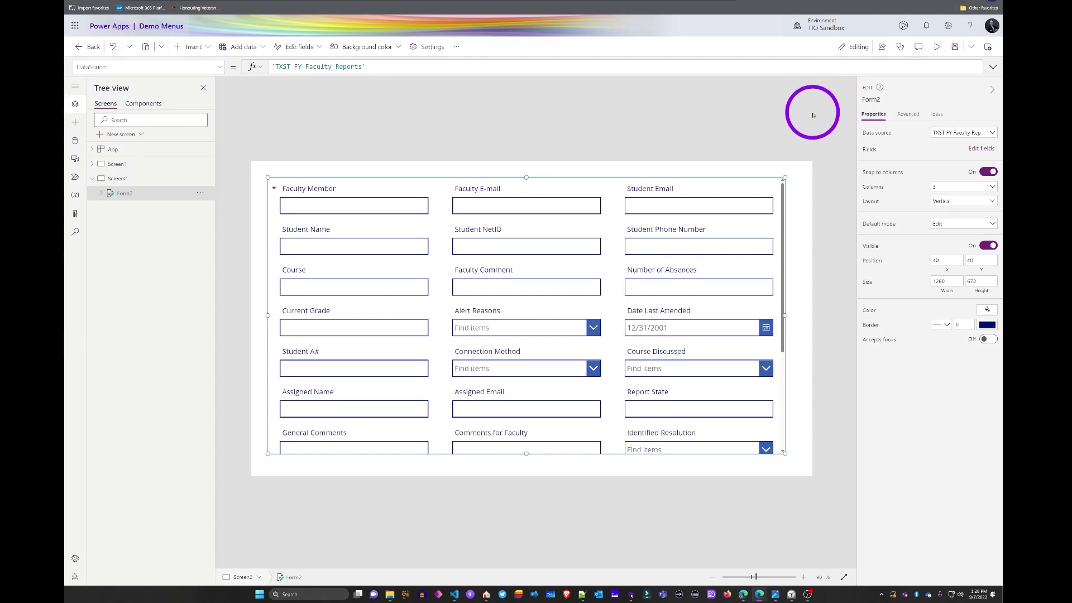
scroll(705, 301, "down", 5)
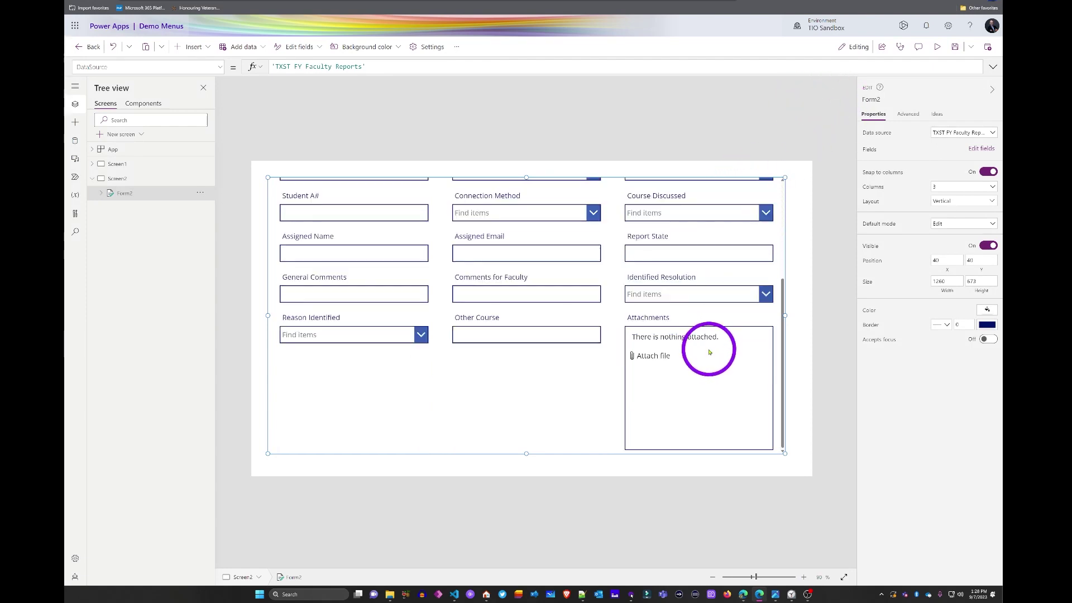
scroll(710, 357, "up", 5)
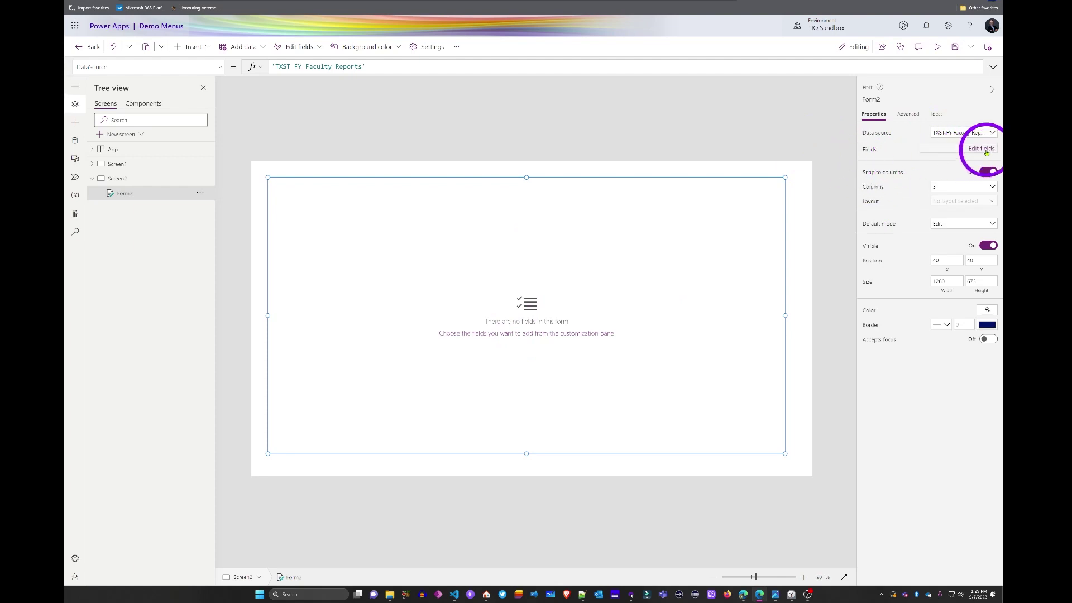
Add the Report State, Identified Resolution and Reason Identified fields to the form
left_click(981, 149)
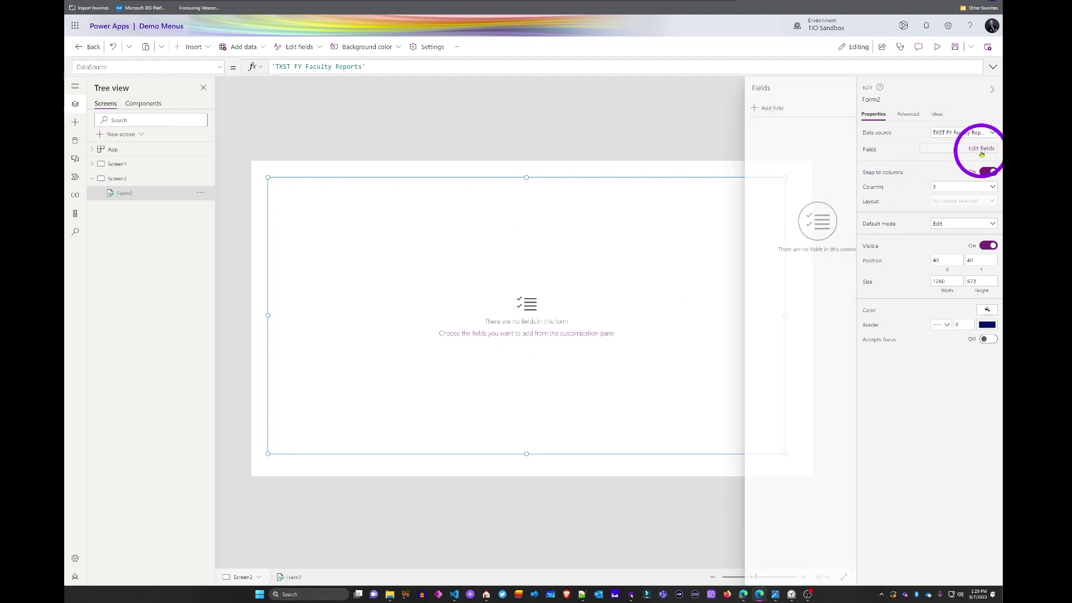
left_click(725, 115)
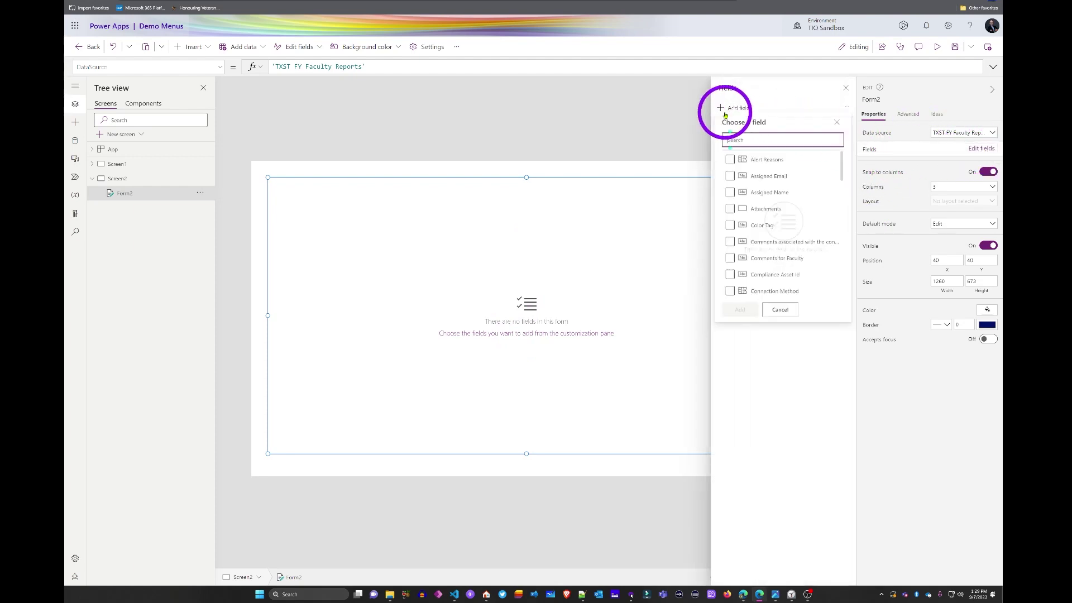
type("repo")
left_click(743, 167)
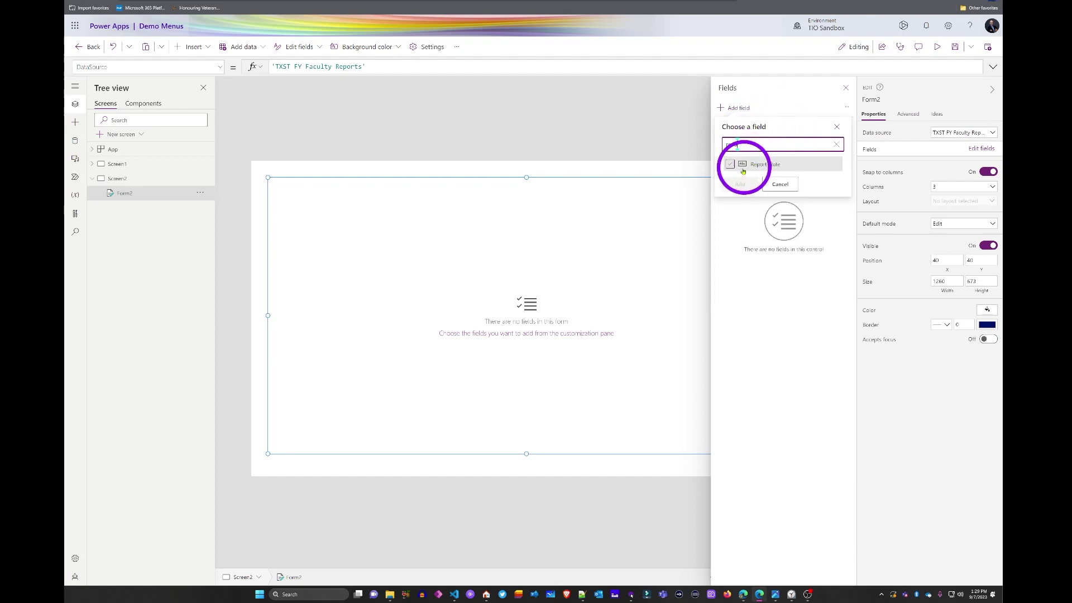
left_click(835, 144)
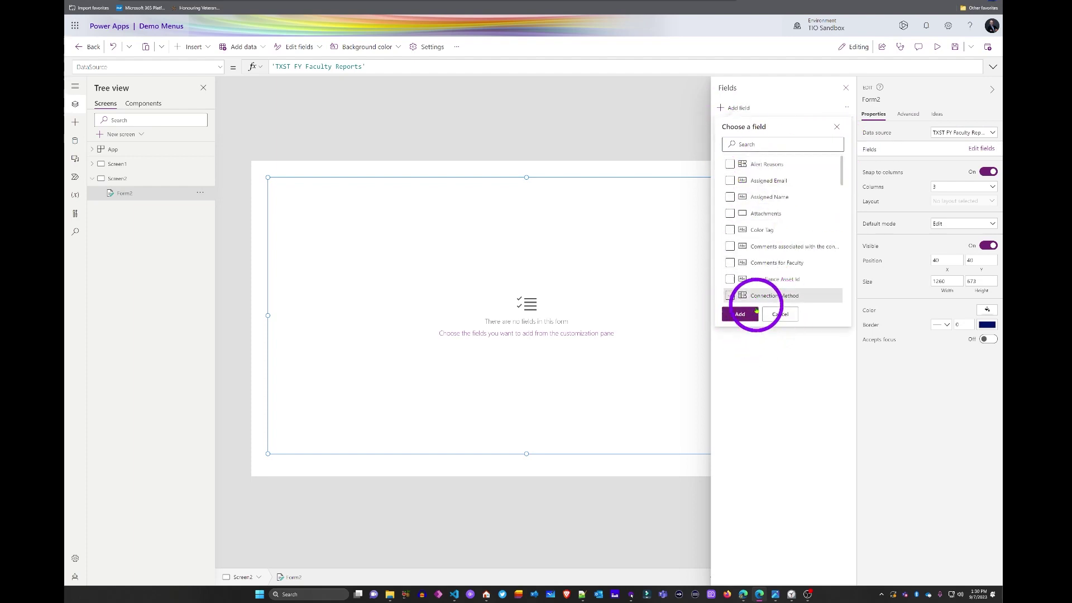
left_click(749, 314)
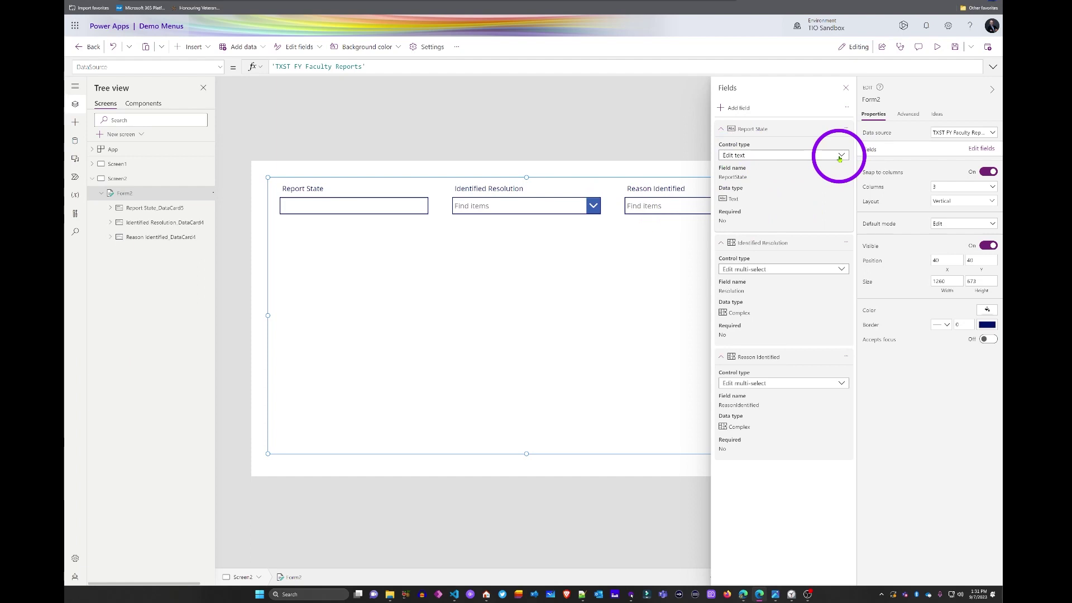
Change Report State's control type to Allowed values and move Identified Resolution below Reason Identified in the field order
left_click(775, 162)
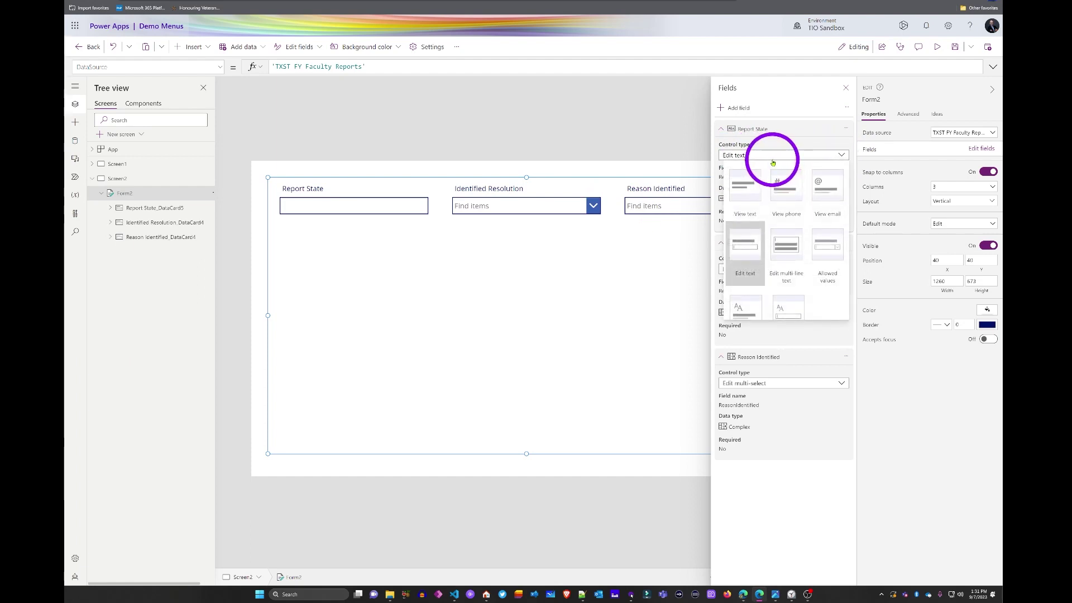
left_click(825, 252)
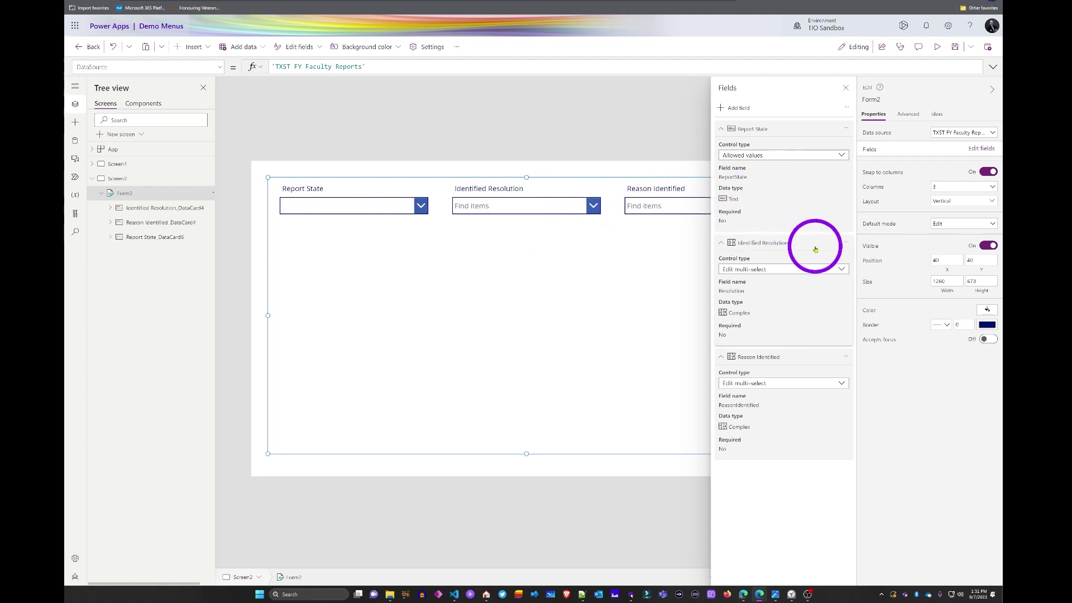
left_click_drag(820, 309, 793, 380)
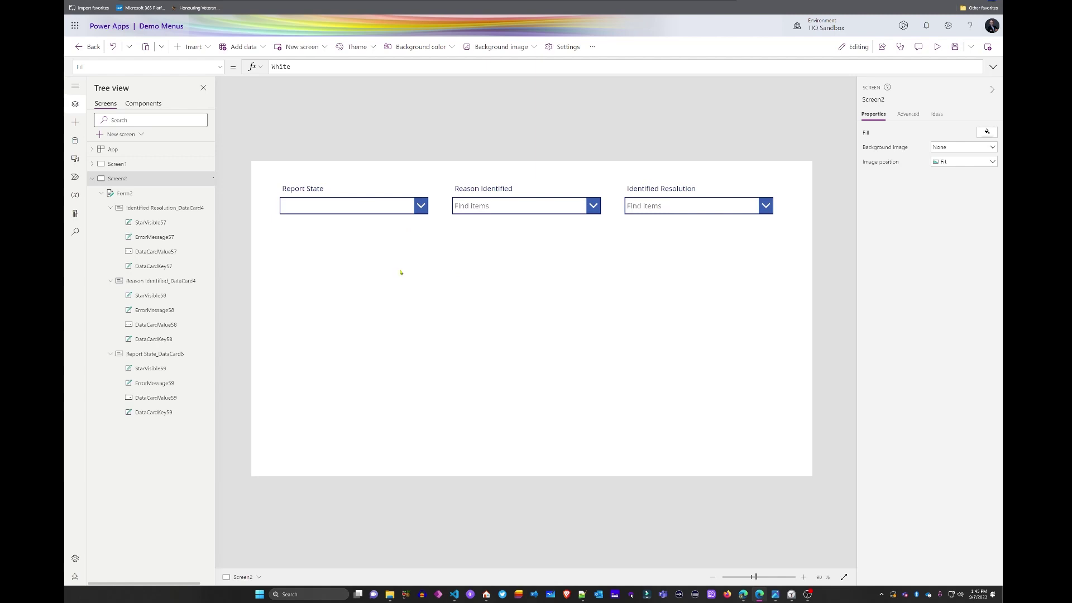
Magnify the tree icons of the Report State and Reason Identified value controls to compare their control types
left_click(519, 279)
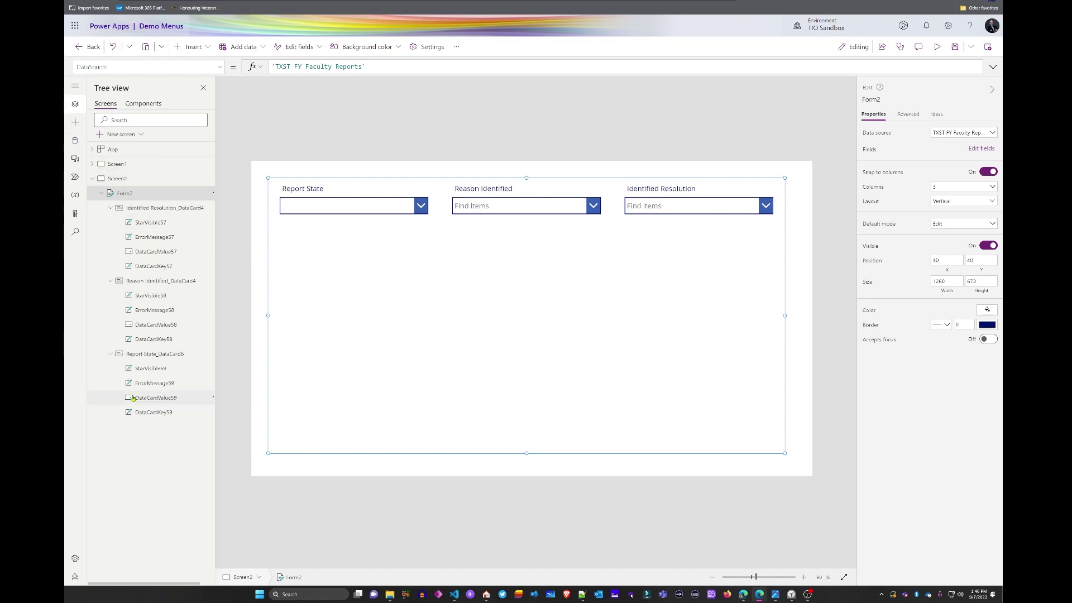
key("super+plus")
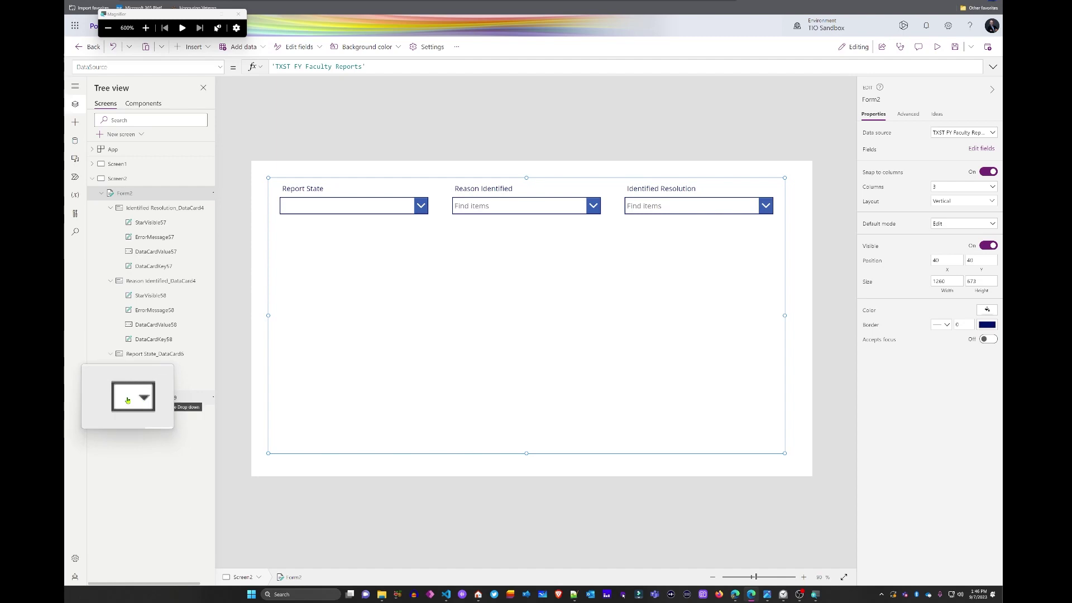
key("super+Escape")
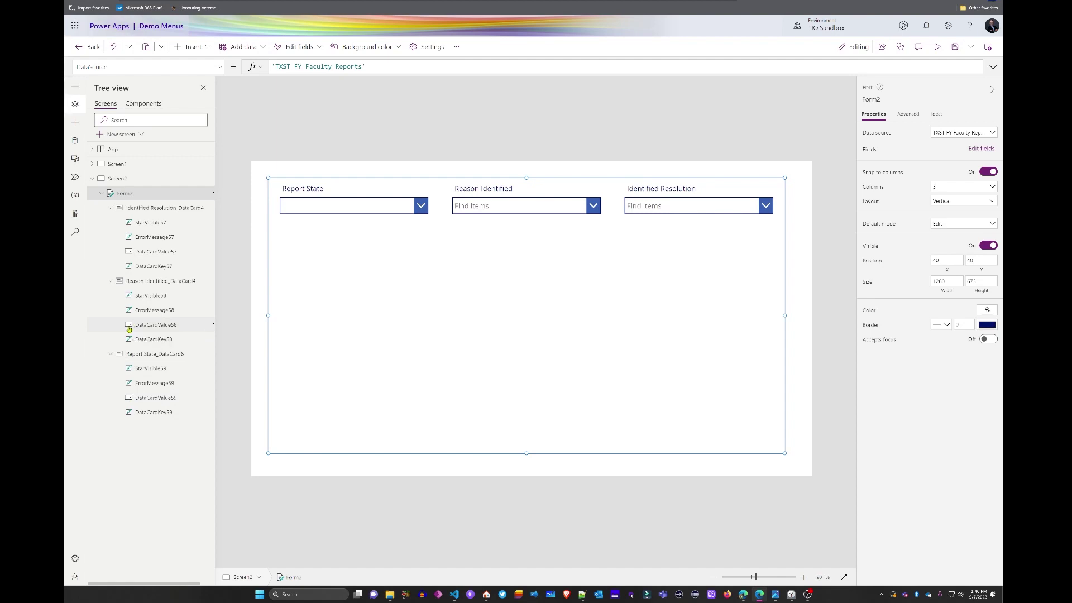
key("super+plus")
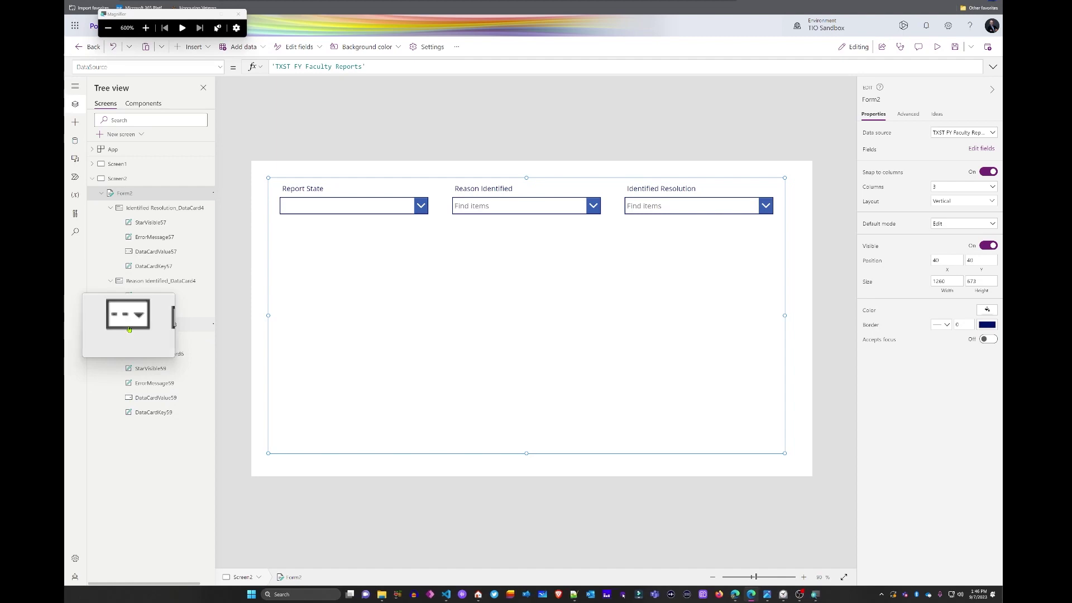
key("super+Escape")
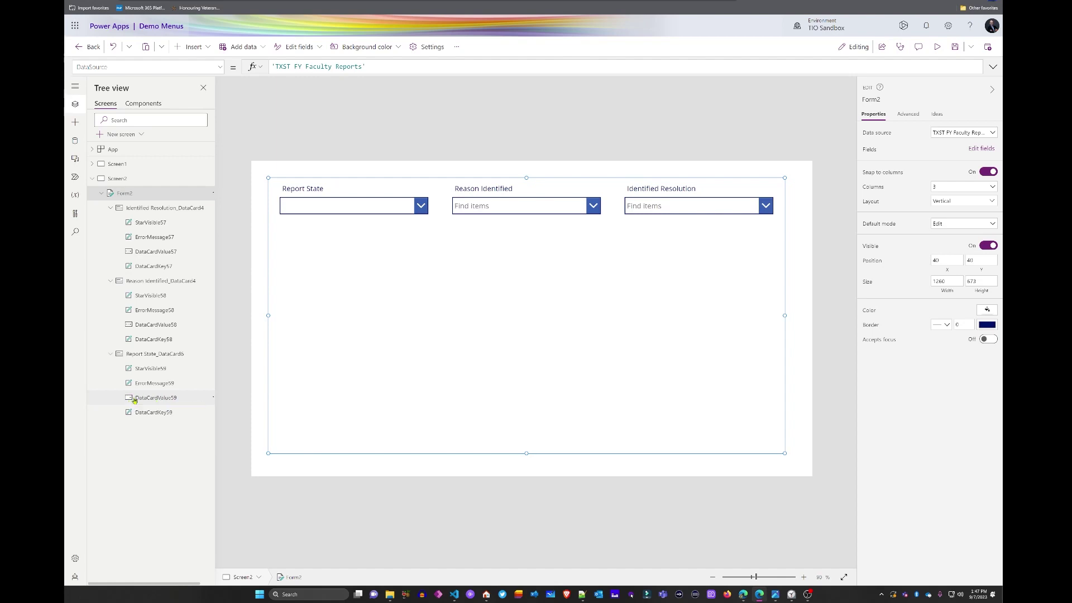
Rename the combo box in the Reason Identified card to cb_ReasonIdentified
left_click(149, 328)
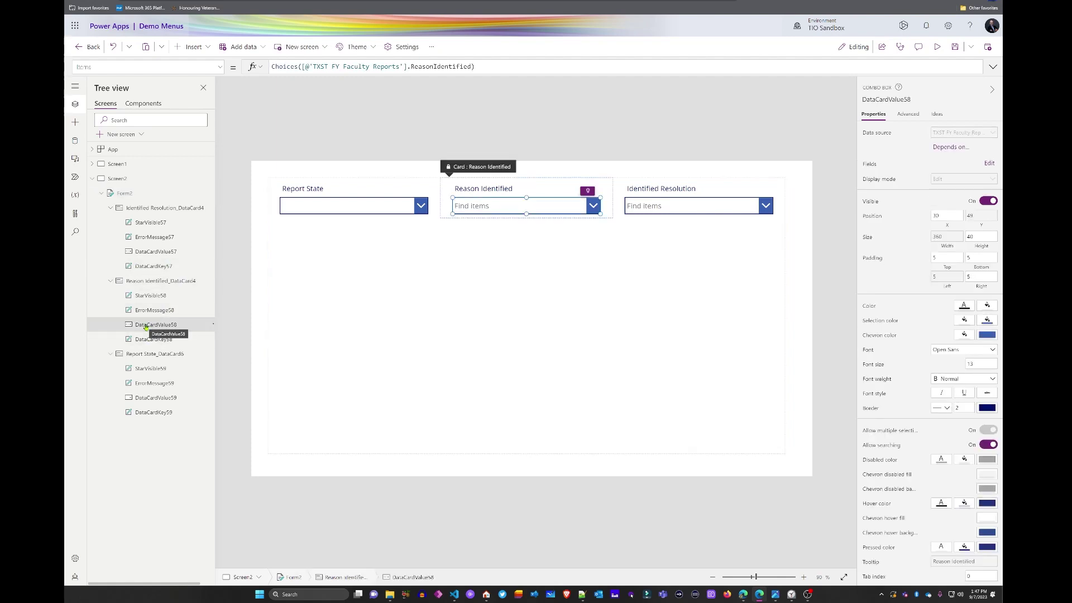
double_click(146, 326)
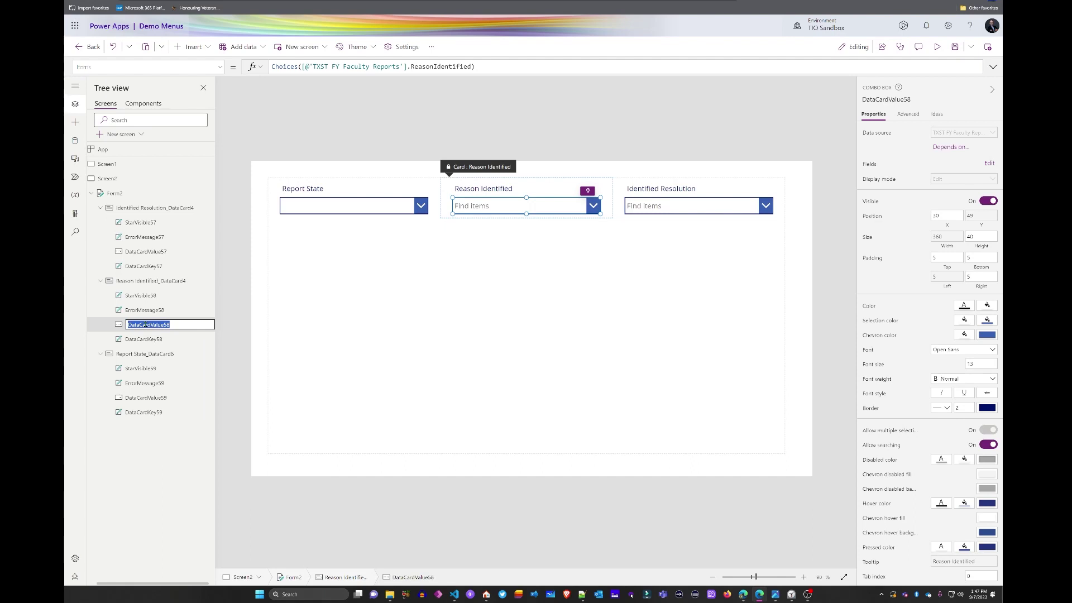
type("co")
type("_ReasonIdentified")
key("Escape")
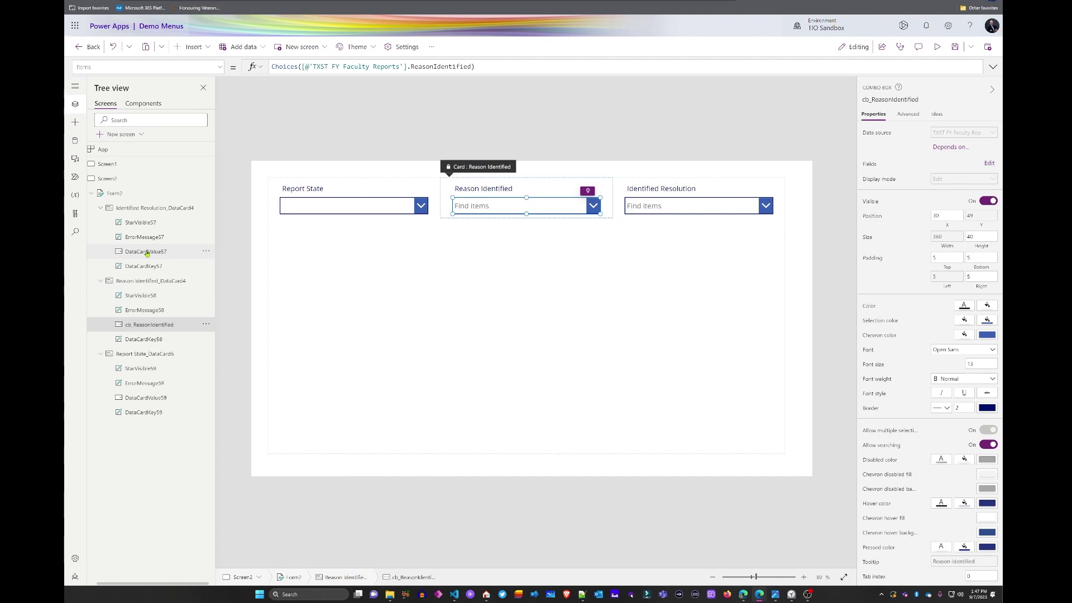
Rename the combo box in the Identified Resolution card to cb_ResolutionIdentified
left_click(147, 252)
double_click(147, 252)
type("cb_ResolutionIden")
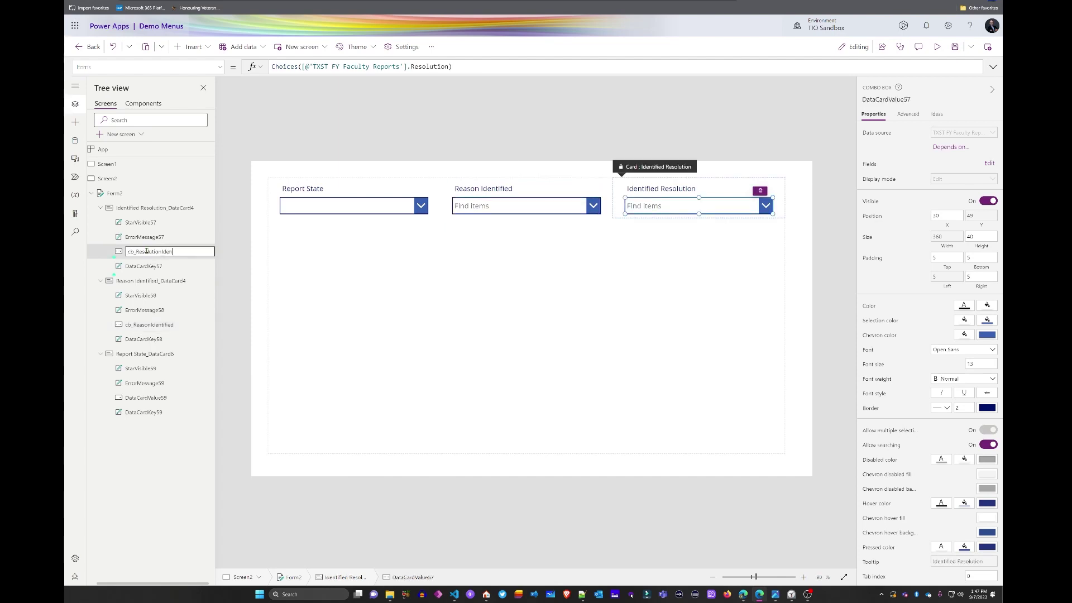
type("tified")
left_click(221, 258)
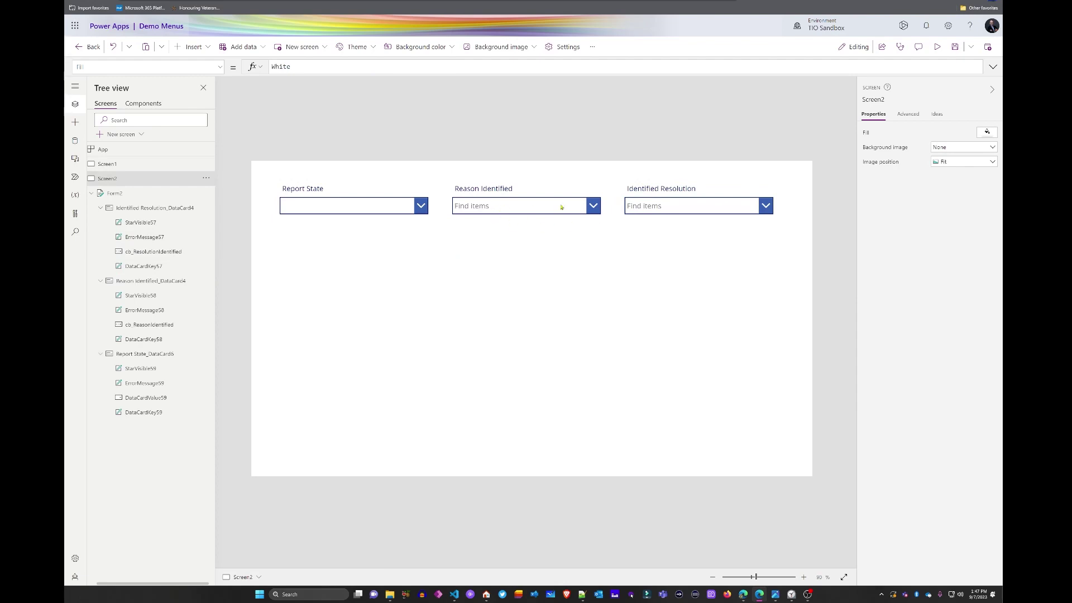
Widen the Report State, Reason Identified and Identified Resolution cards to two columns, 840 wide, so they stack vertically
left_click(518, 287)
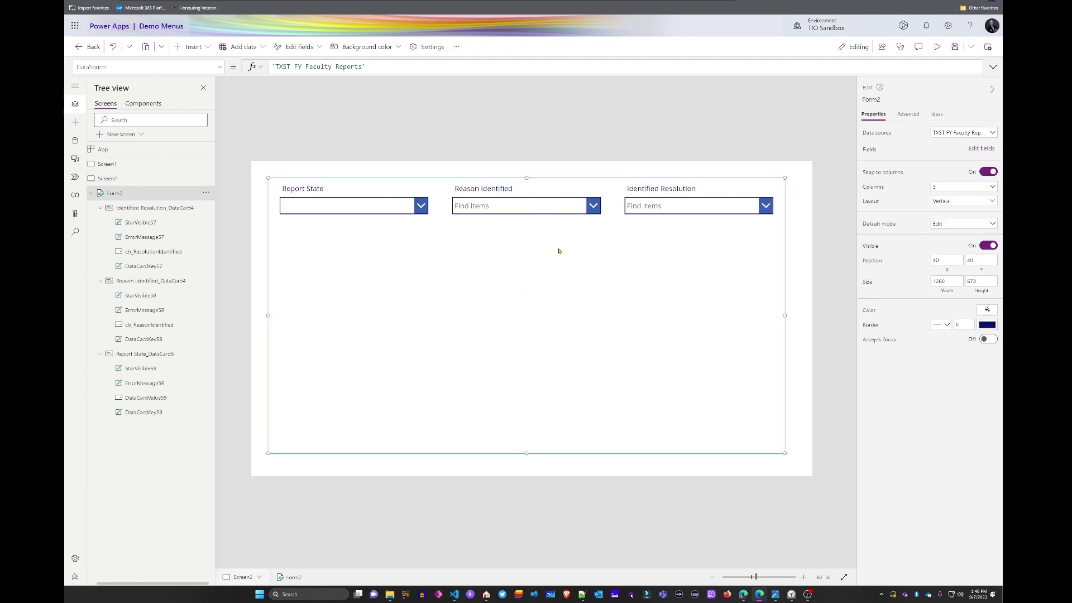
left_click(433, 207)
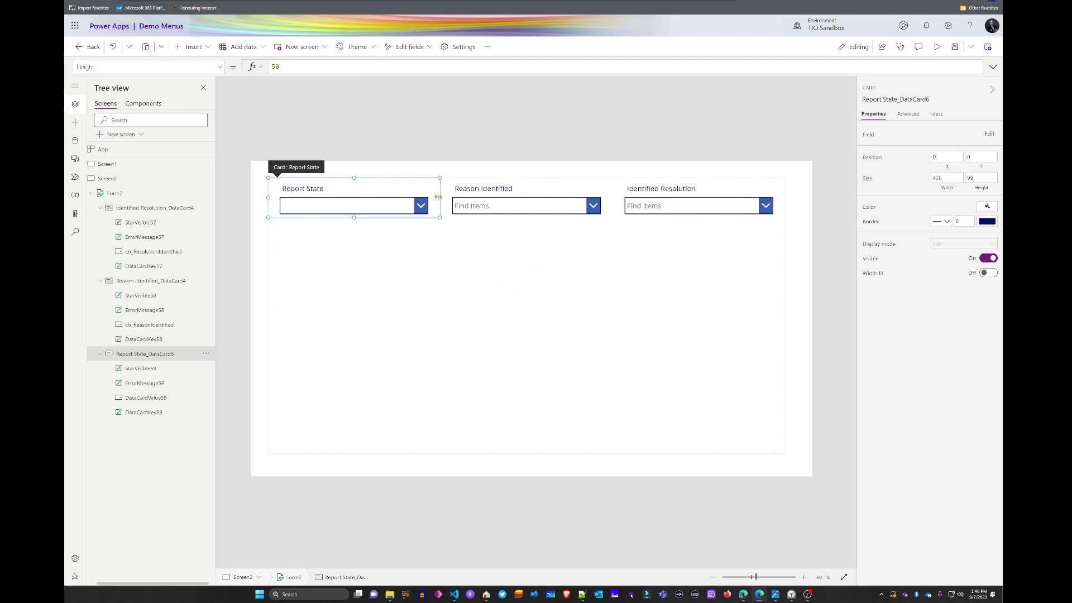
left_click_drag(551, 197, 590, 195)
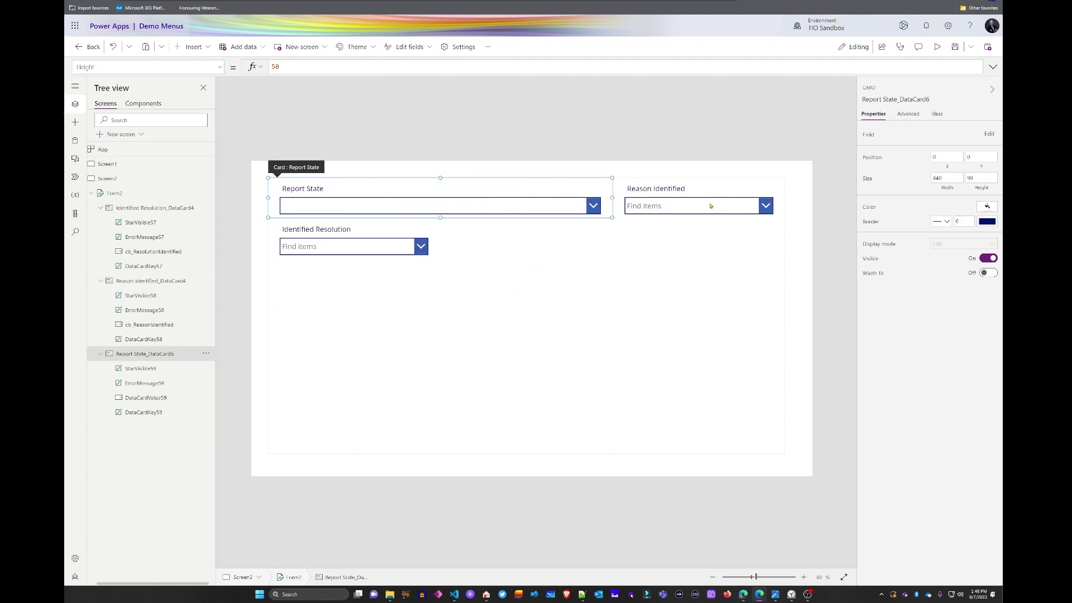
left_click(677, 206)
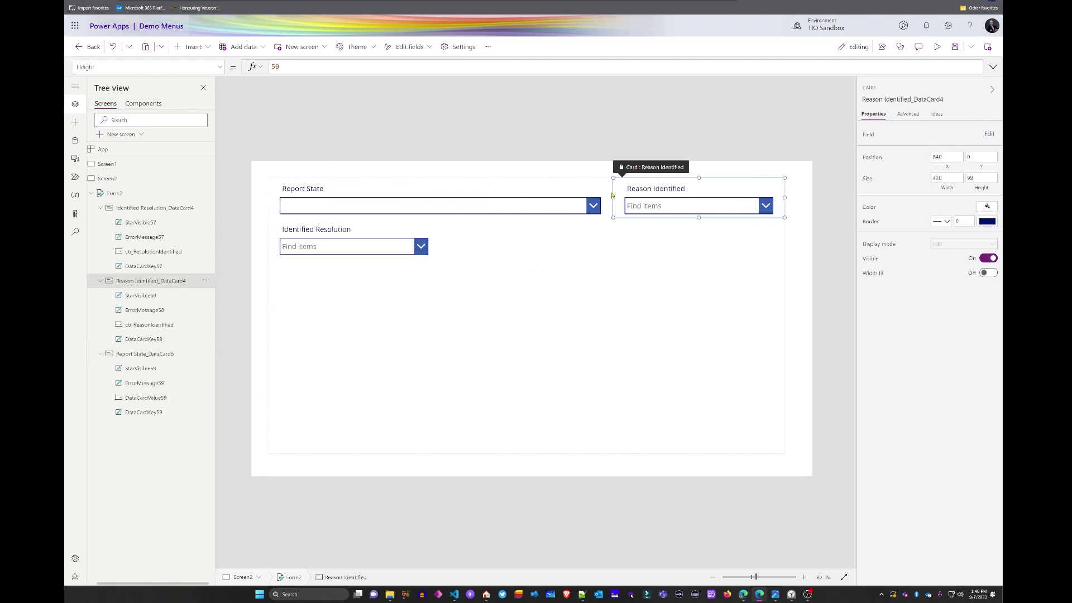
left_click_drag(462, 199, 403, 196)
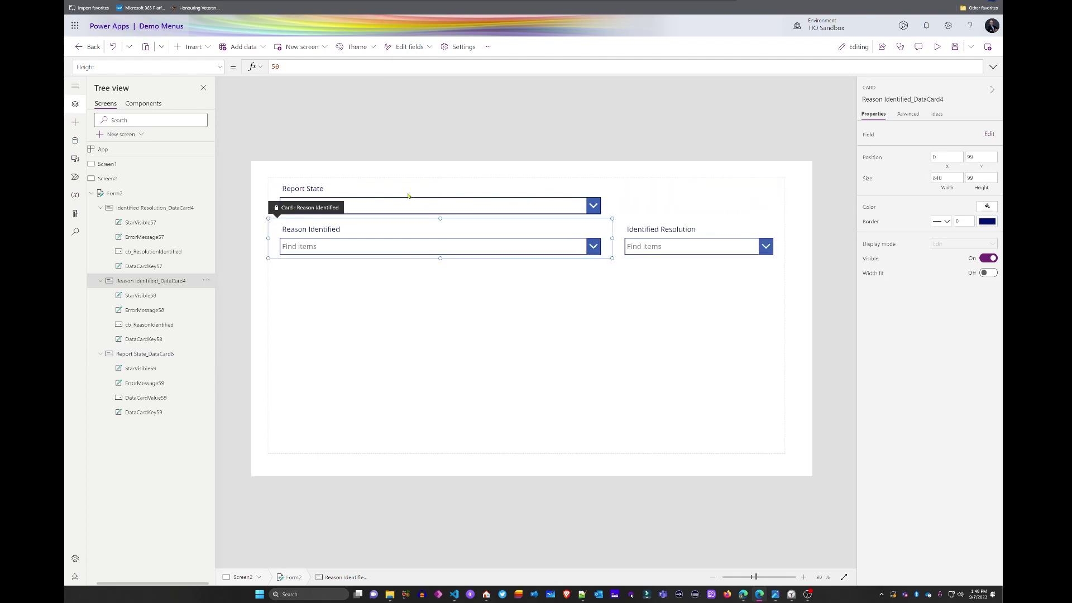
left_click(655, 246)
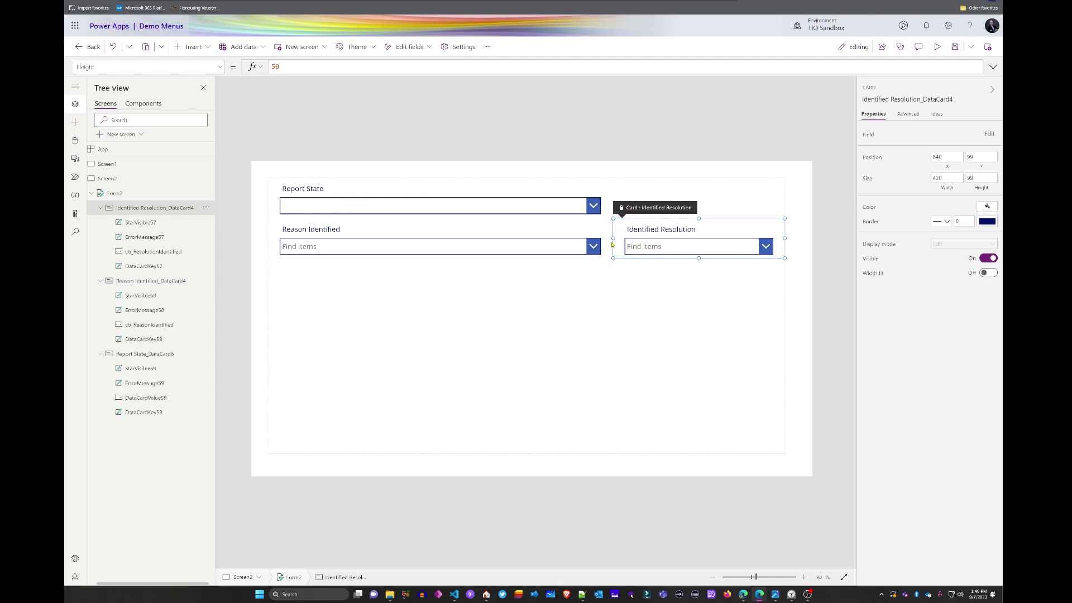
left_click_drag(612, 237, 440, 229)
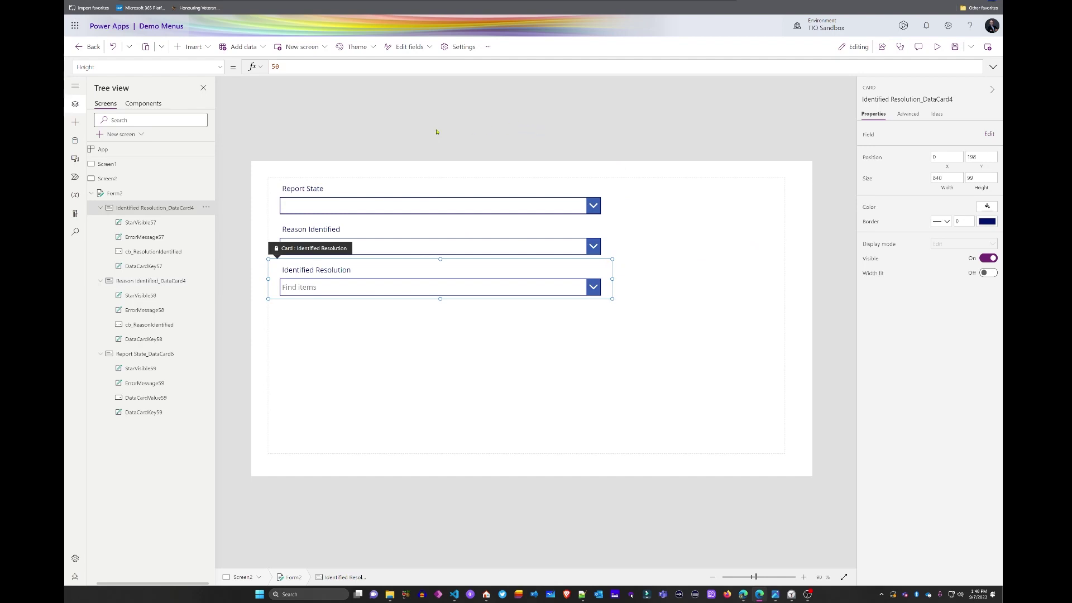
Shorten the Report State dropdown and the Reason Identified and Identified Resolution combo boxes to about 250 wide inside their cards
left_click(494, 210)
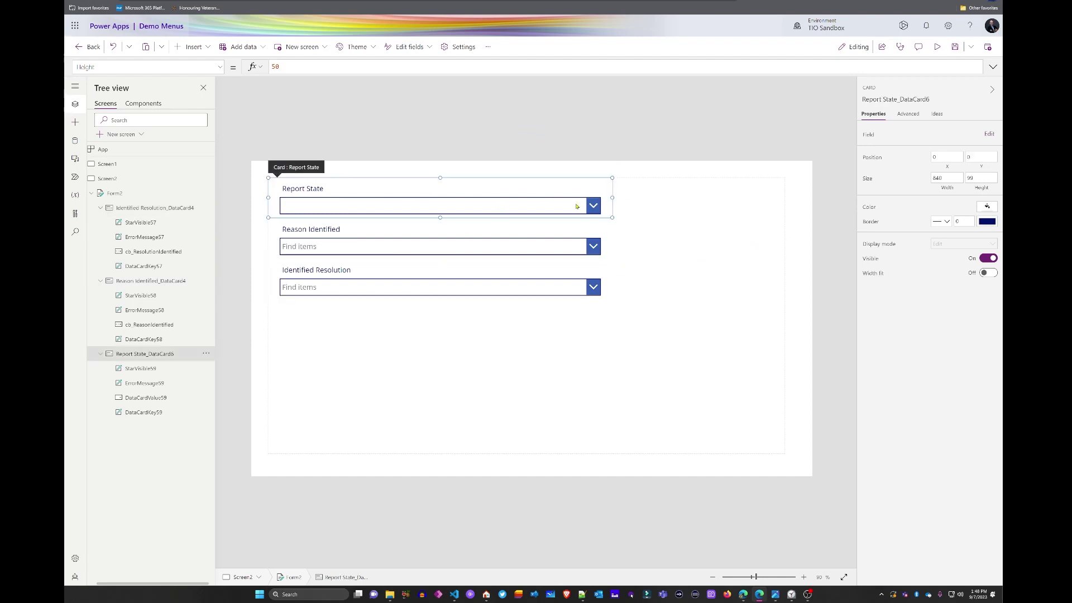
left_click(545, 205)
left_click_drag(600, 198, 375, 194)
left_click(553, 246)
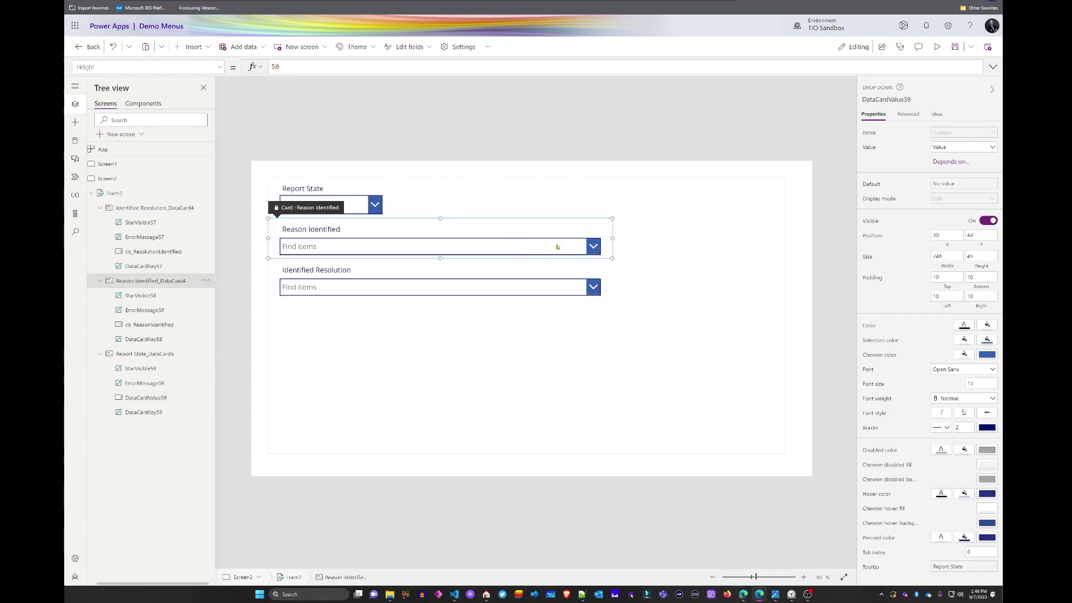
left_click(595, 243)
left_click_drag(600, 238, 386, 236)
left_click(501, 292)
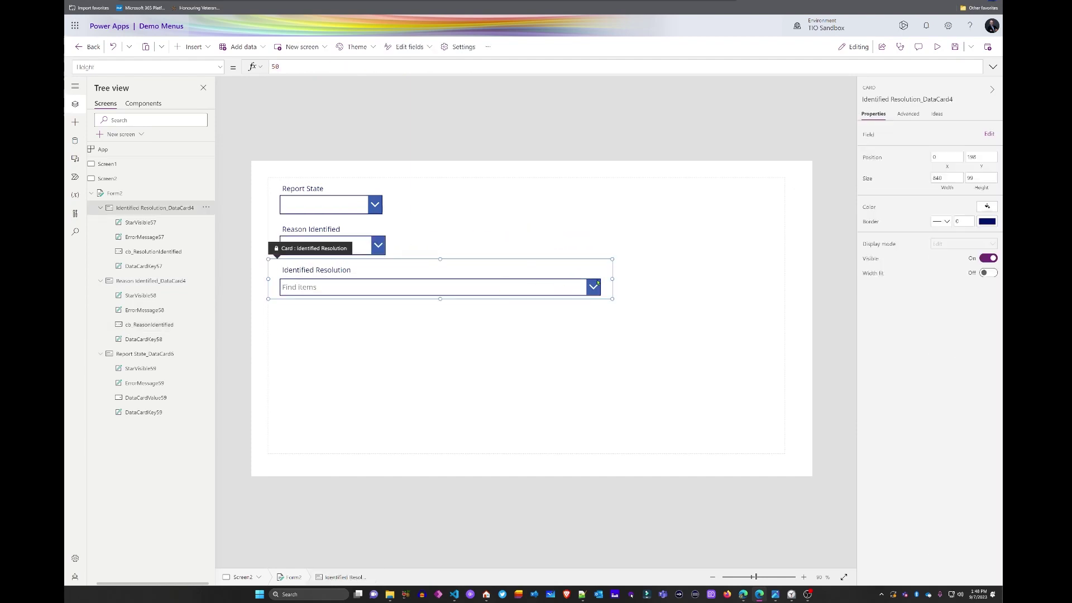
left_click(500, 290)
left_click_drag(600, 276, 384, 276)
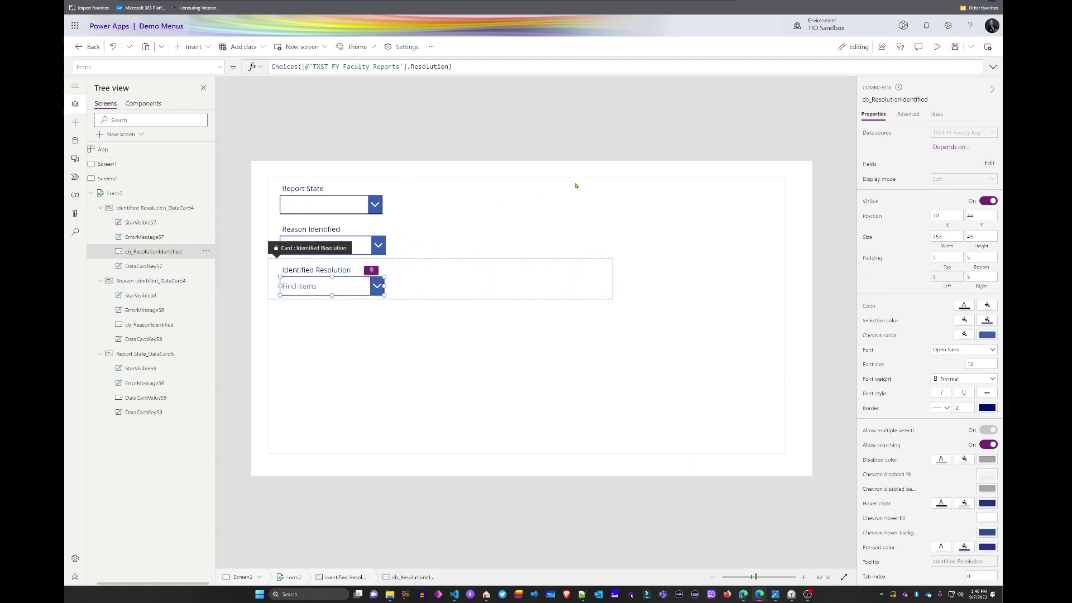
left_click(557, 122)
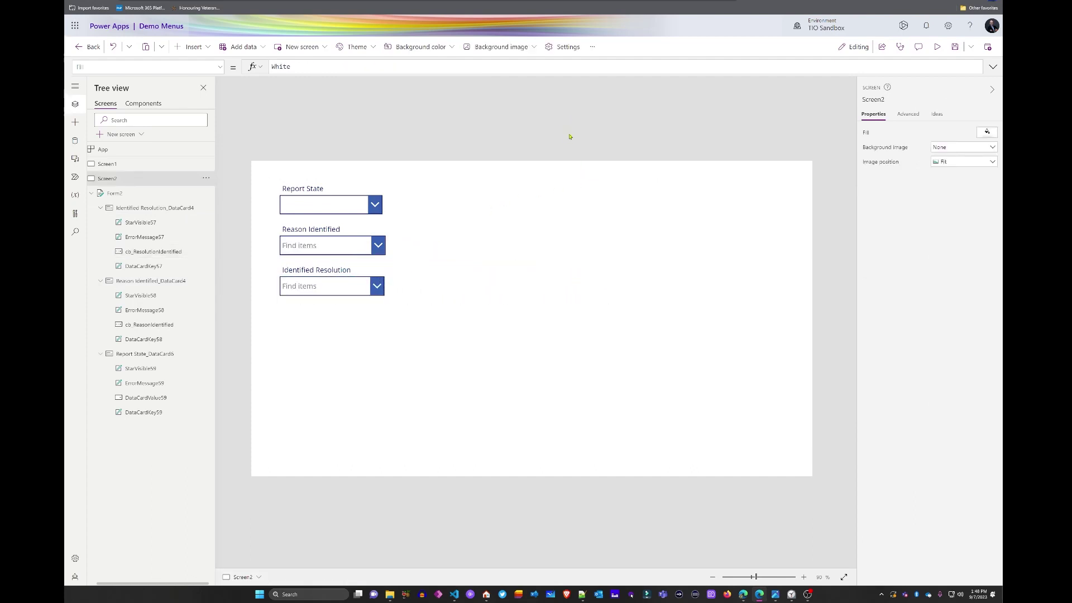
Preview the app briefly, exit the preview and set the form's default mode to New
left_click(937, 47)
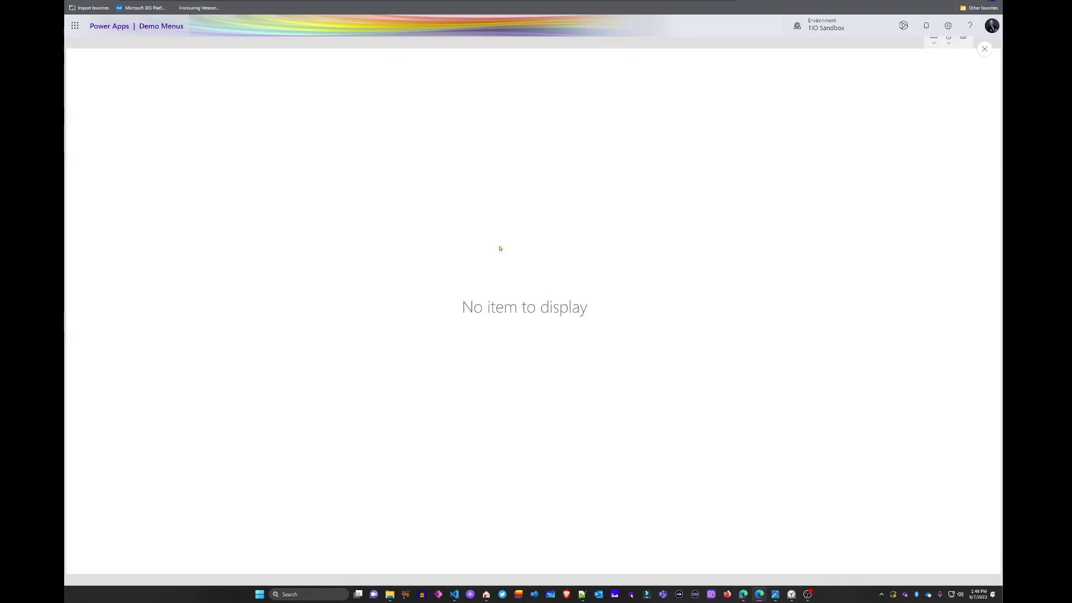
left_click(983, 48)
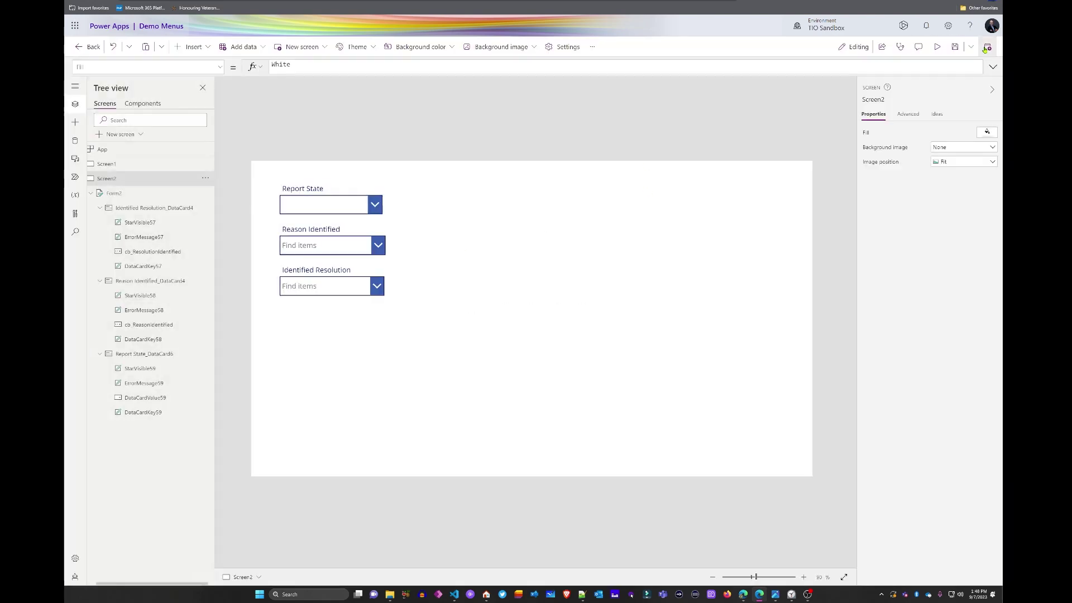
left_click(508, 310)
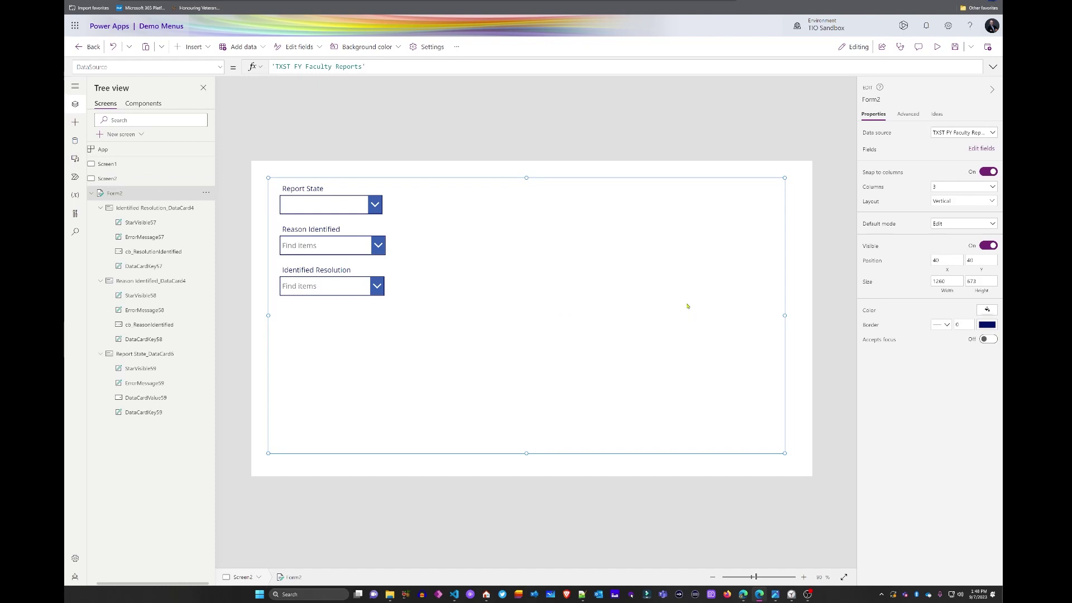
left_click(975, 224)
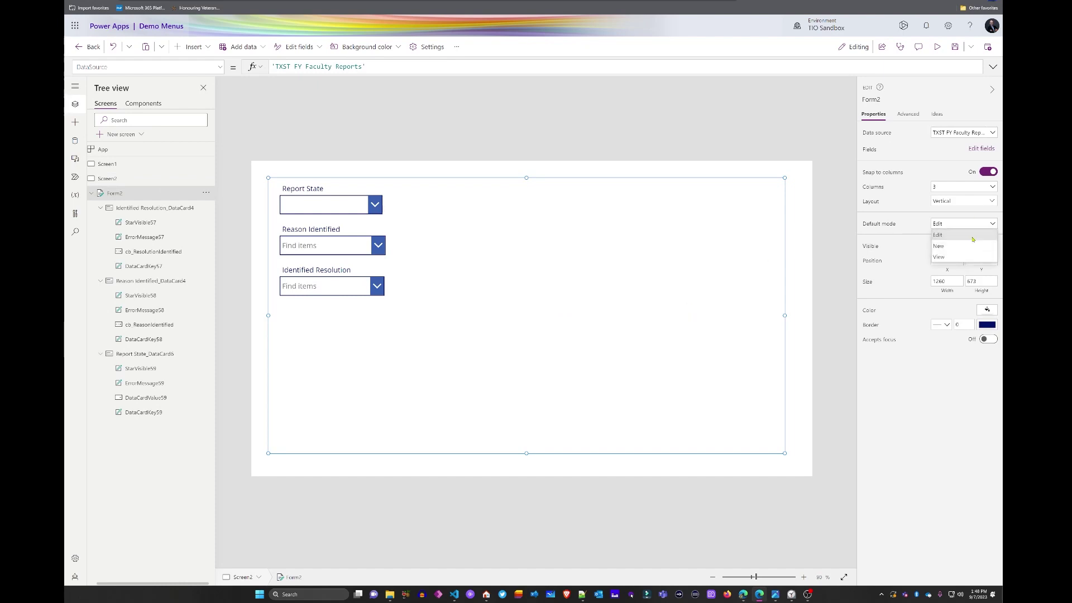
left_click(949, 248)
left_click(846, 216)
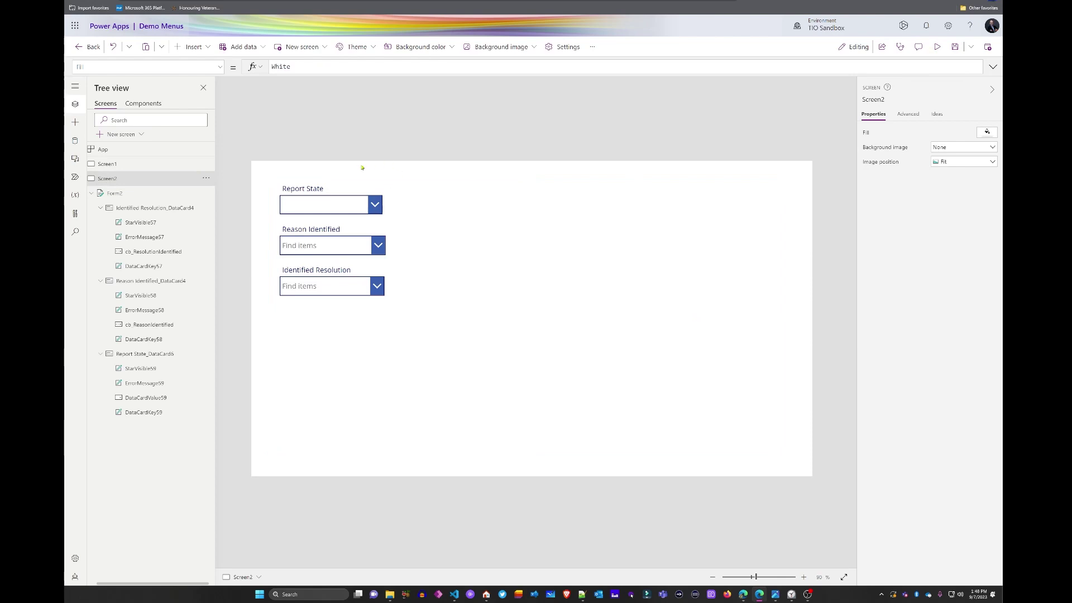
Insert a Check (badge) icon and place it in the empty area beside the Report State field, at about X 825, Y 80
left_click(76, 122)
left_click(141, 106)
type("bad")
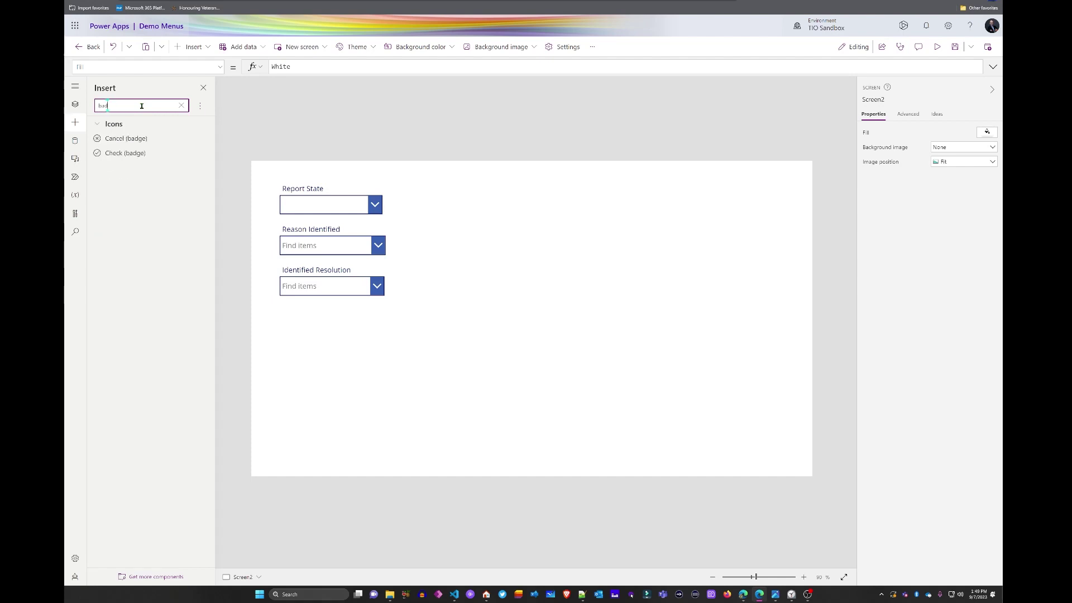
left_click(125, 153)
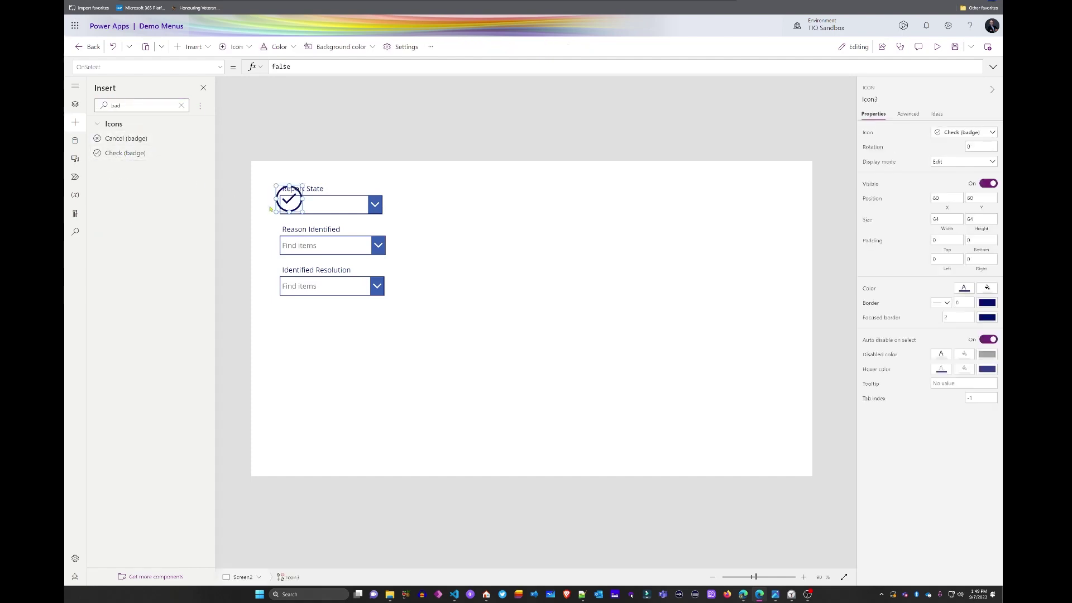
left_click_drag(281, 200, 599, 212)
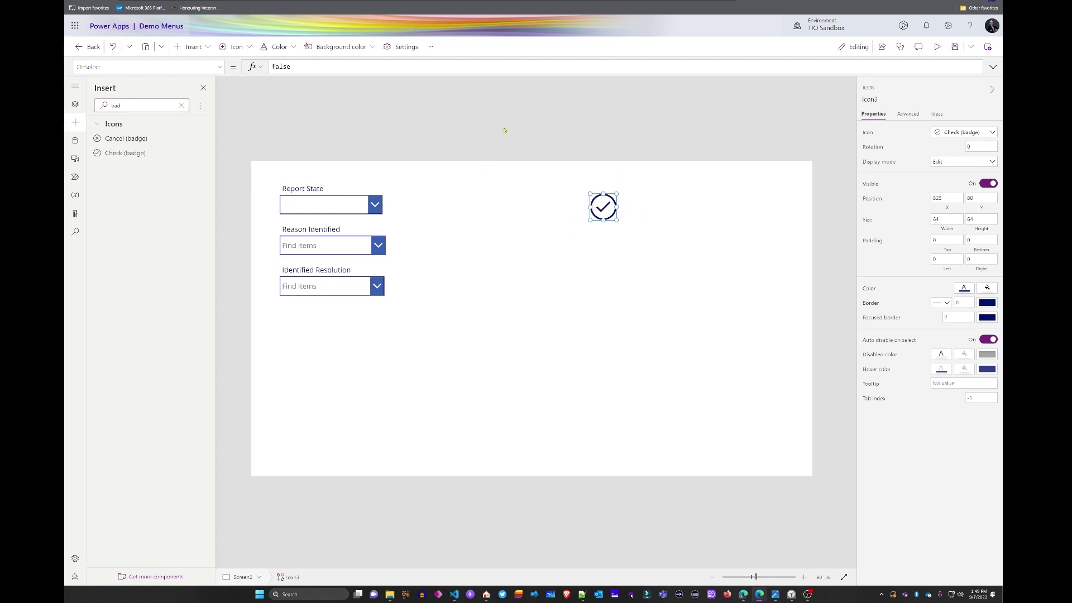
Preview the app and choose Campus Integration, Consistent Attendance and Course Overload as the identified reasons
left_click(937, 47)
left_click(271, 120)
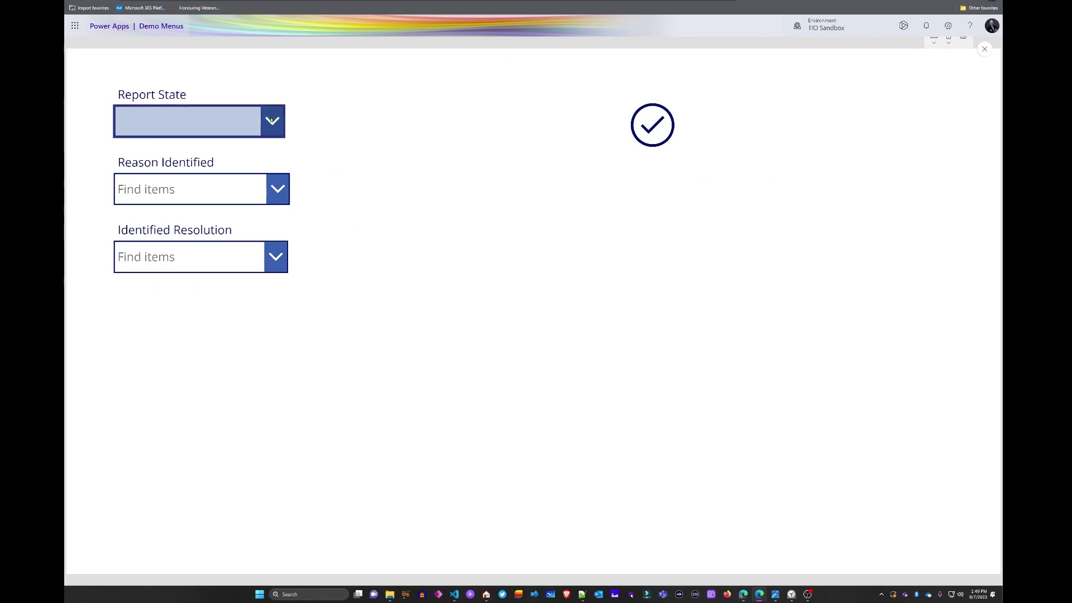
left_click(275, 190)
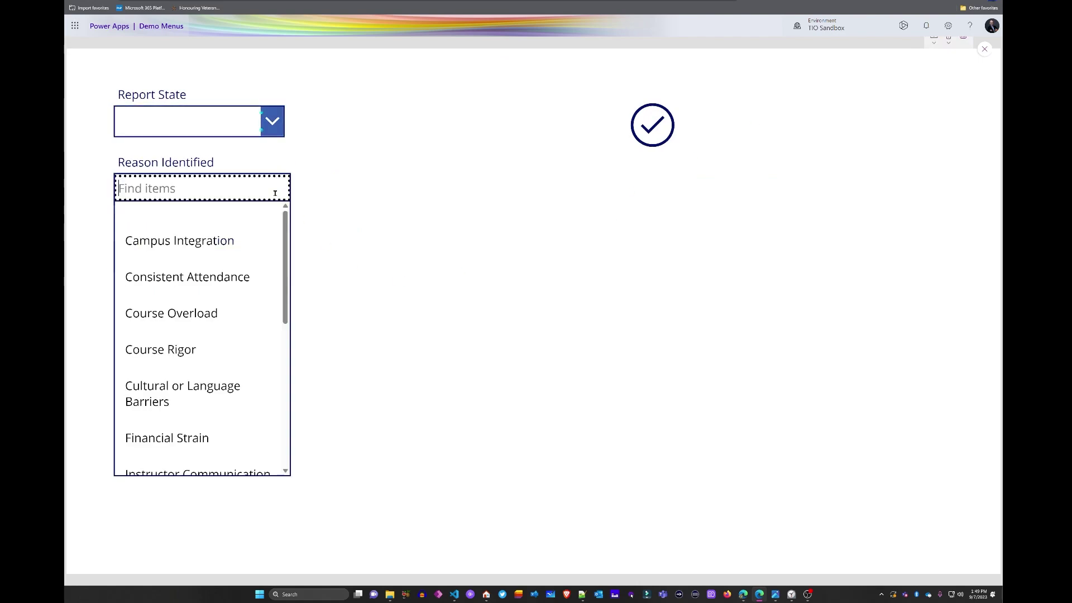
left_click(221, 249)
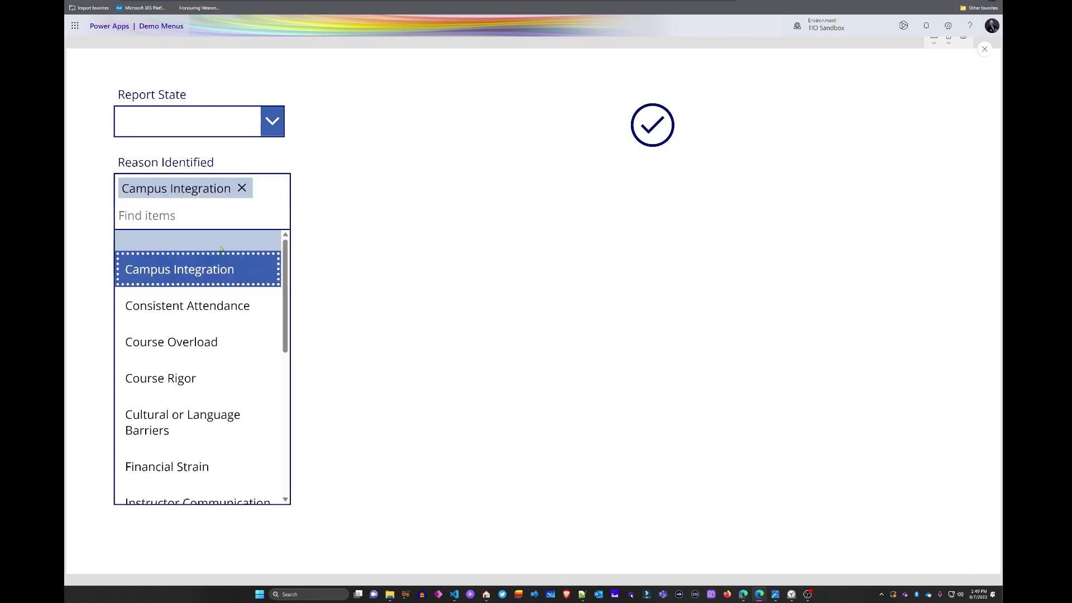
left_click(190, 310)
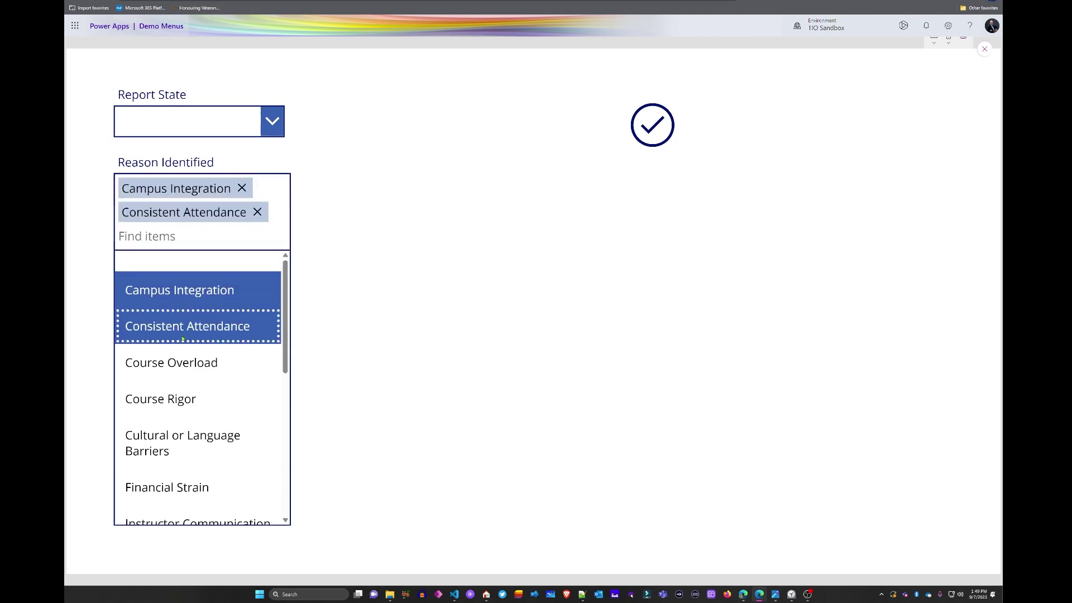
left_click(173, 364)
left_click(413, 243)
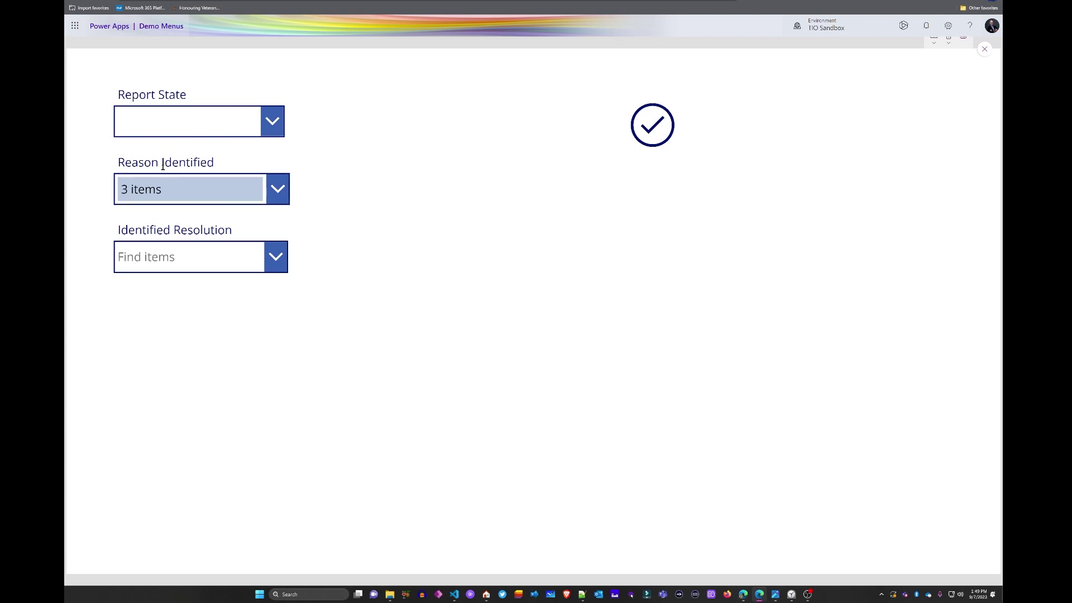
Choose Academic Improvement, Academic Policy Discussion and Career Services Referral as the identified resolutions
left_click(276, 257)
left_click(195, 289)
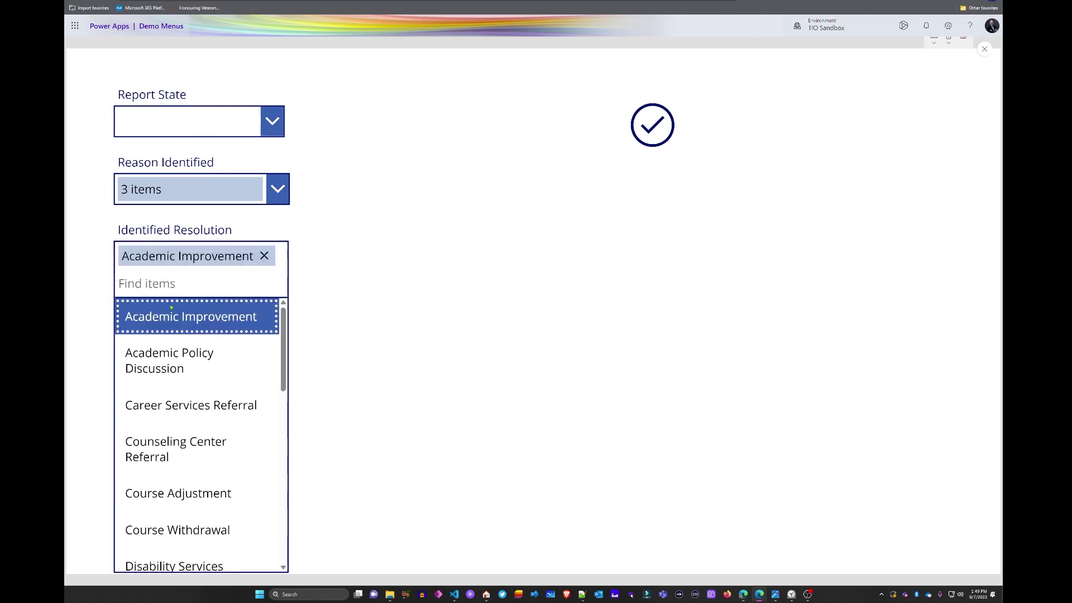
left_click(167, 360)
left_click(168, 426)
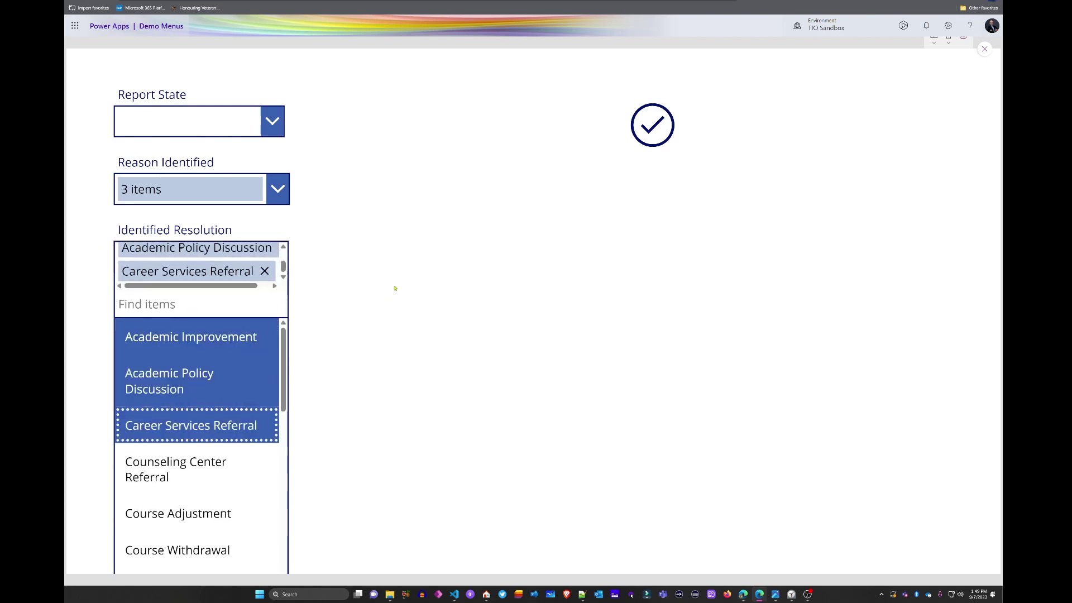
left_click(394, 288)
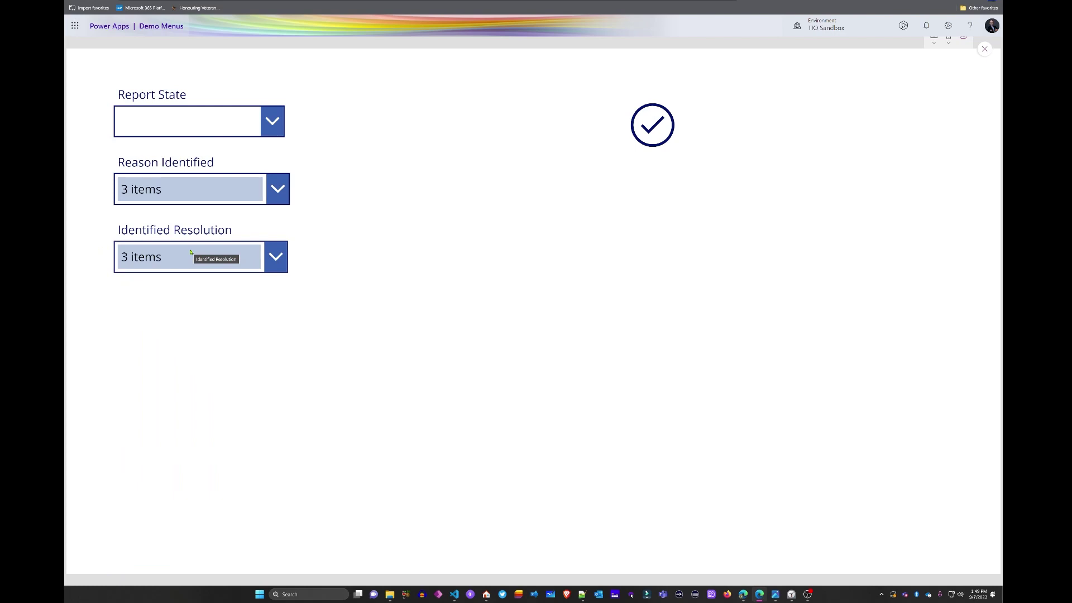
Reduce the identified resolutions to Academic Policy Discussion only and exit the preview
left_click(276, 257)
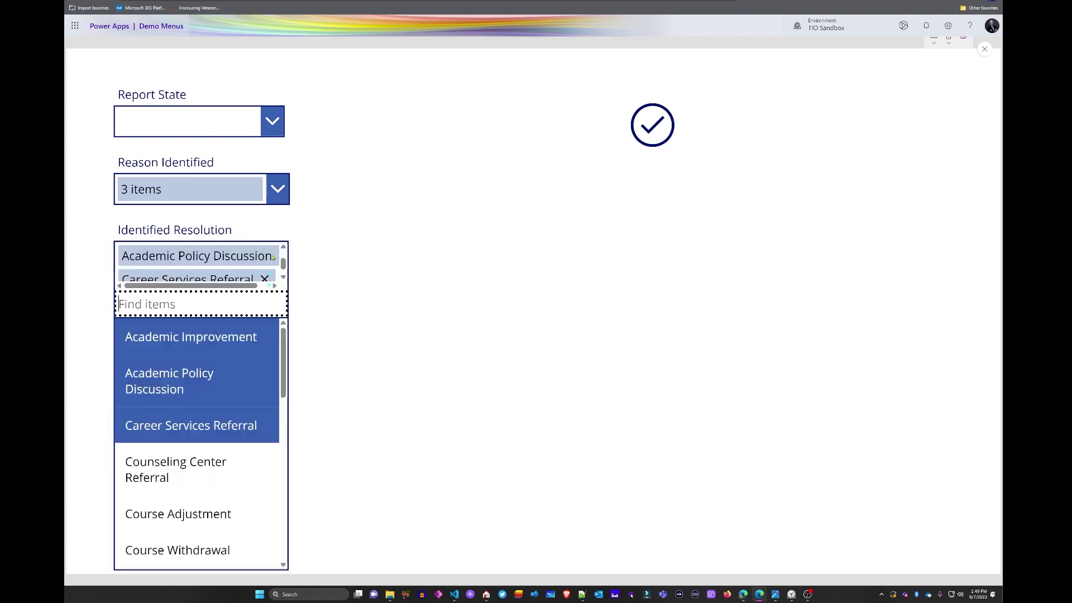
left_click(333, 241)
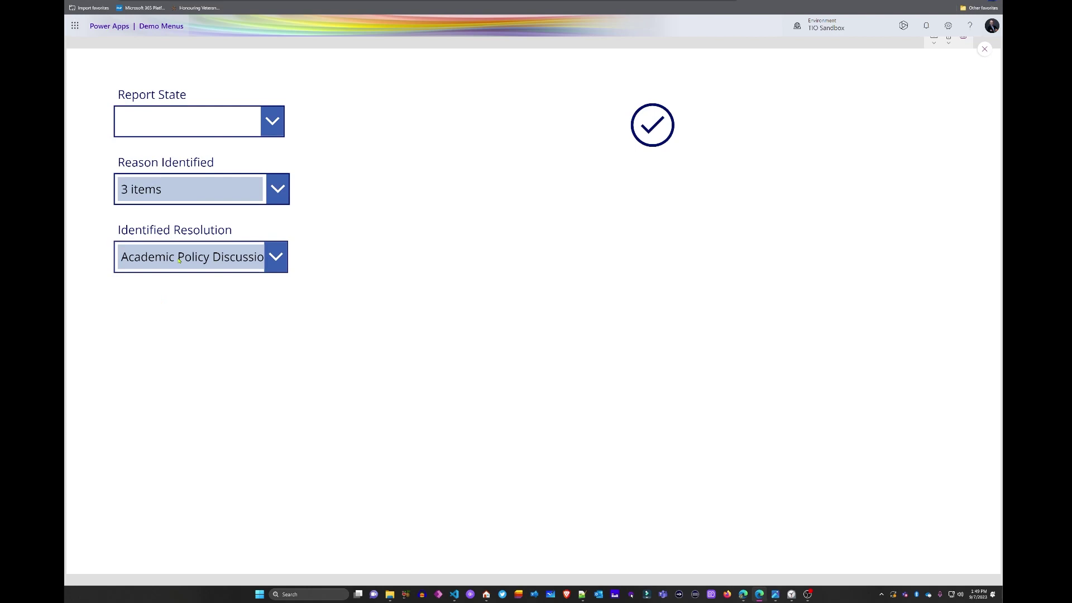
left_click(983, 50)
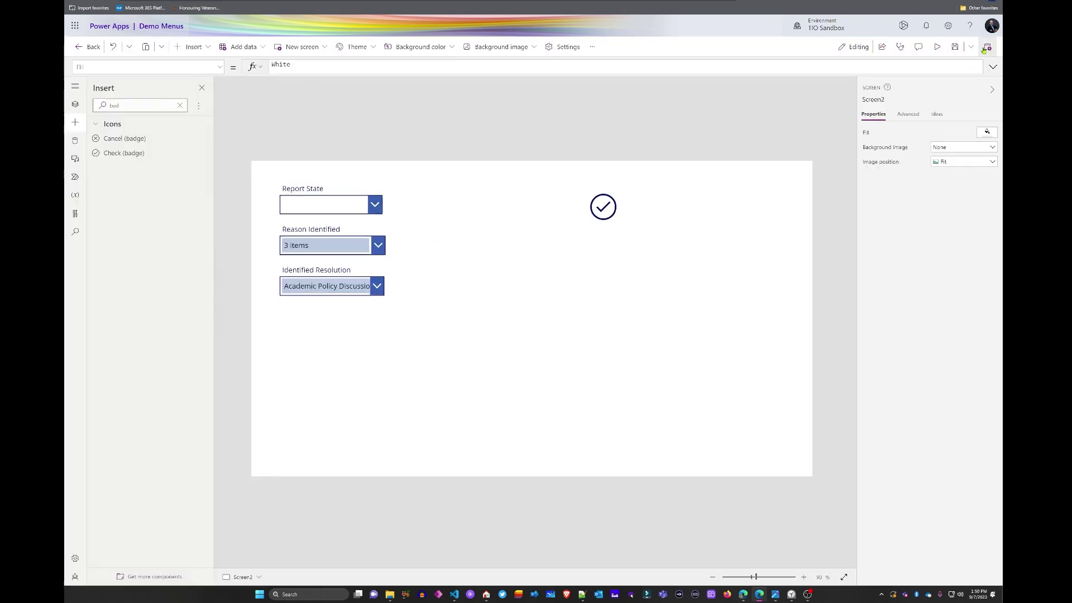
Widen the Reason Identified and Identified Resolution combo boxes to about 300 so a full choice name fits
left_click(385, 247)
left_click(385, 247)
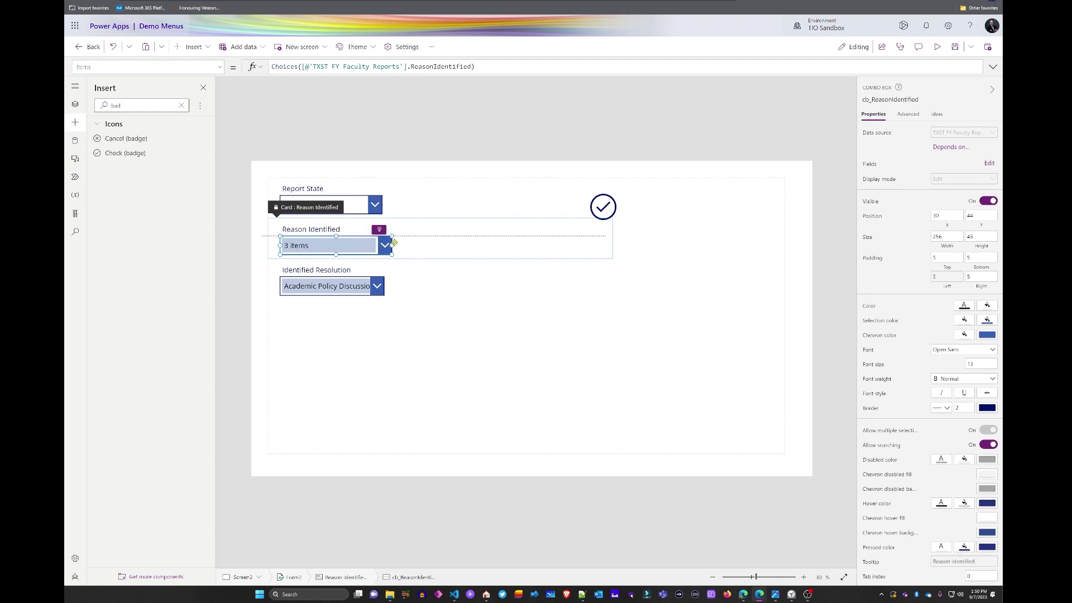
left_click(343, 286)
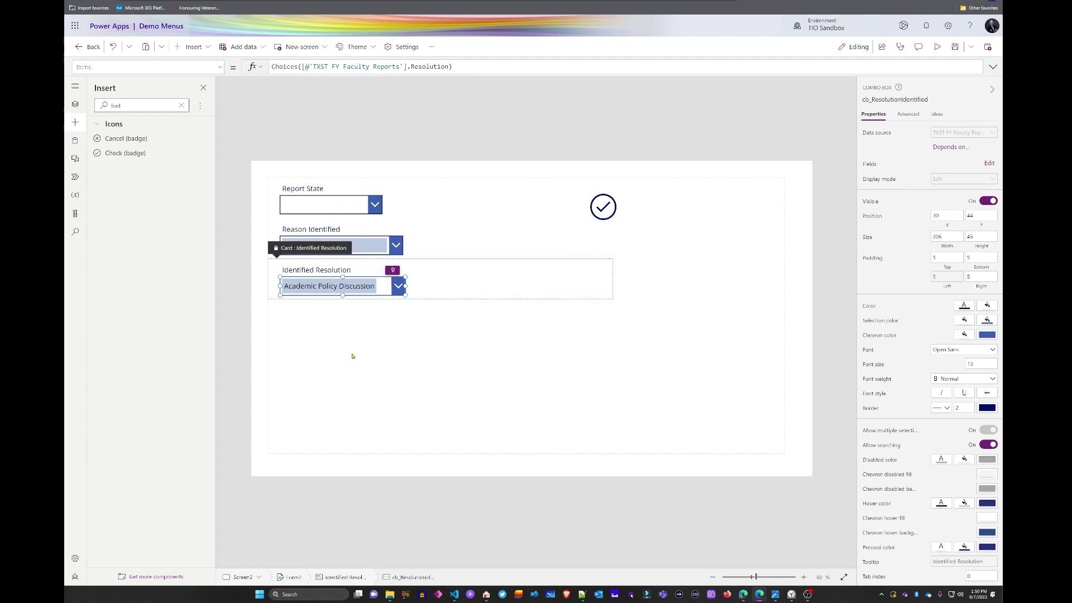
Add two custom cards to the form and collapse the Reason Identified and Identified Resolution details in the field list
left_click(352, 356)
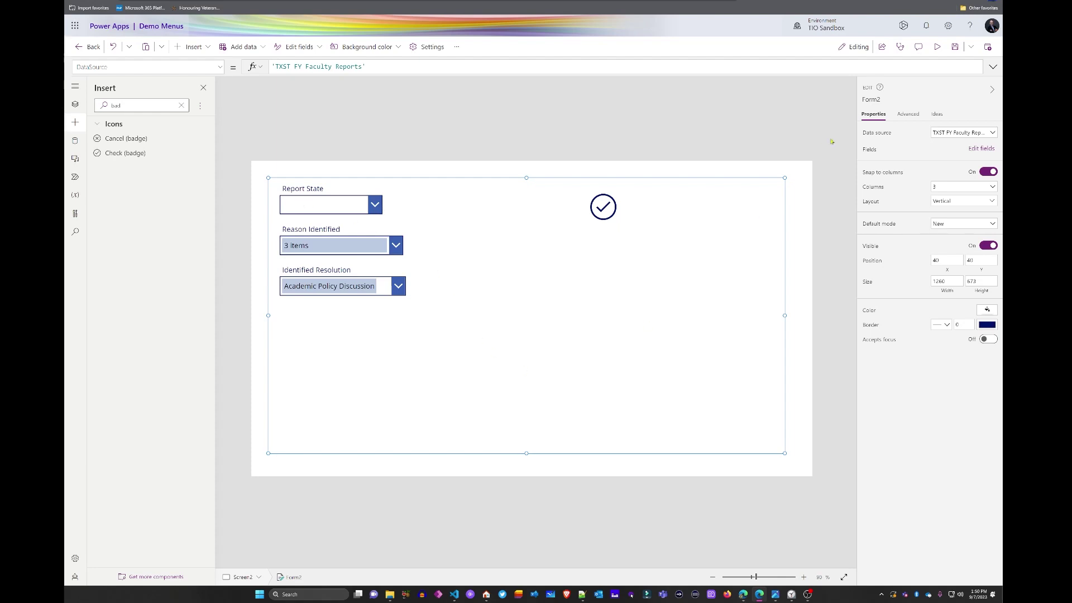
left_click(981, 148)
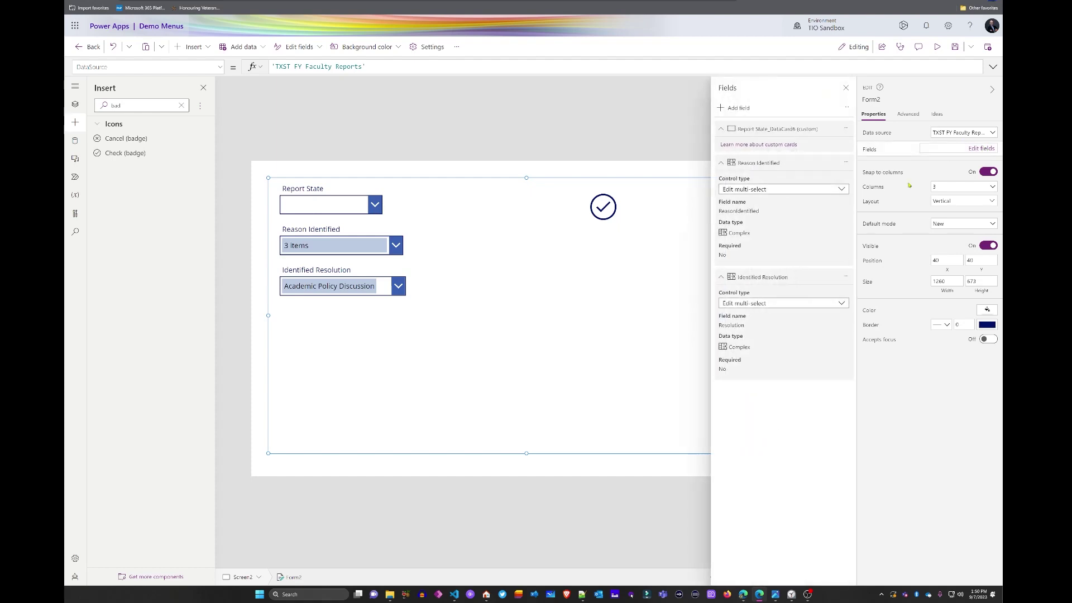
left_click(847, 109)
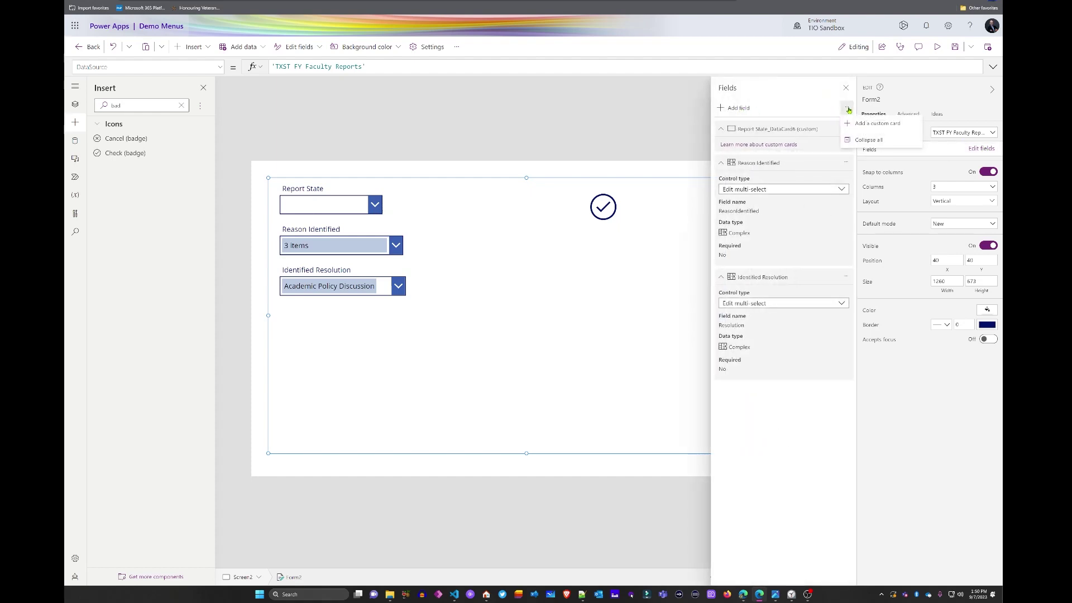
left_click(876, 123)
left_click(845, 107)
left_click(869, 125)
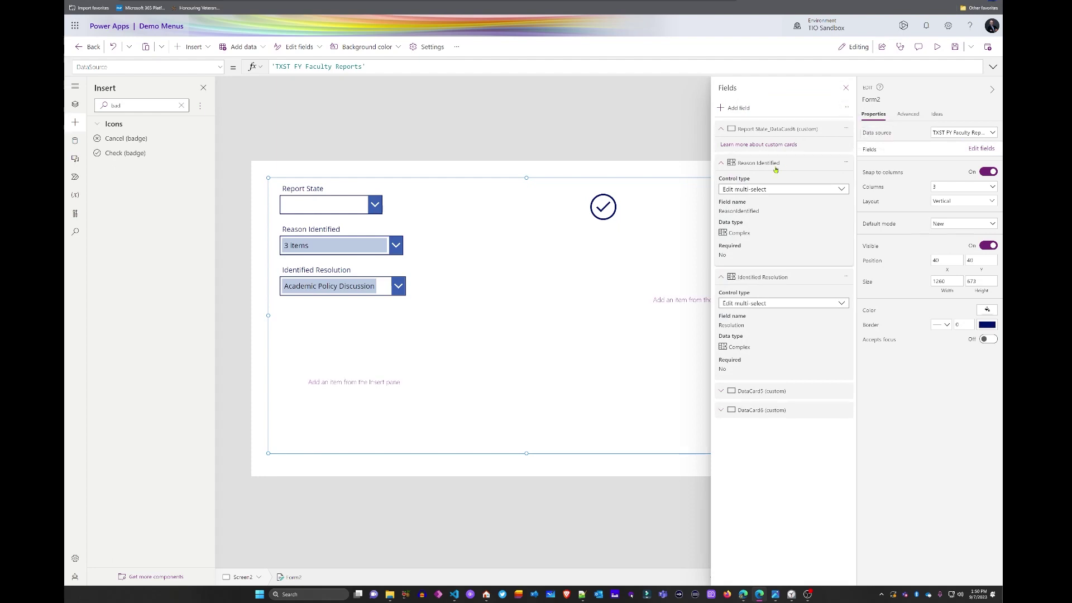
left_click(721, 163)
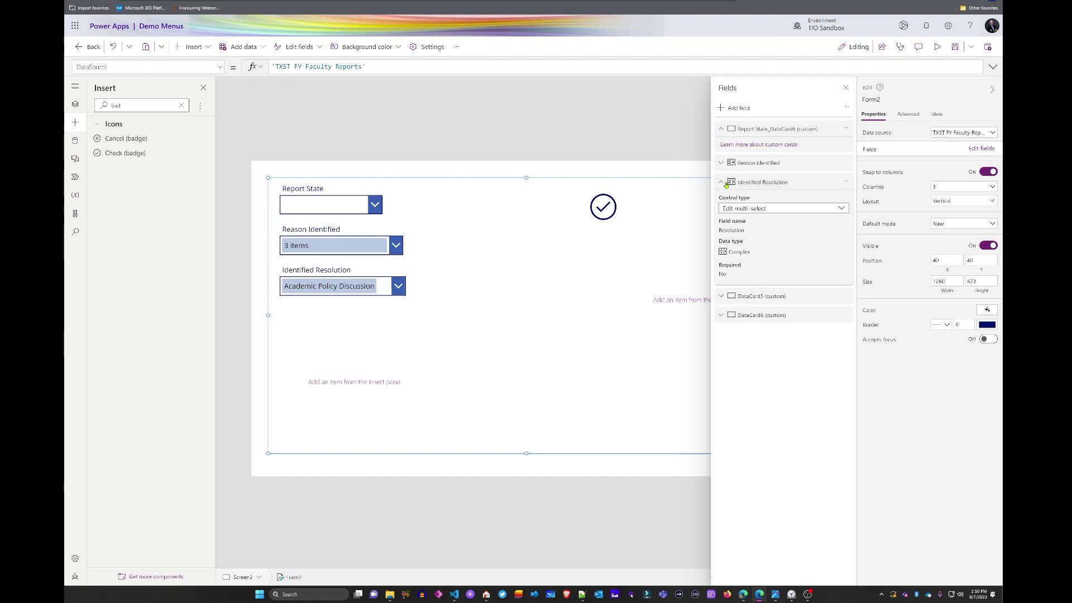
left_click(720, 182)
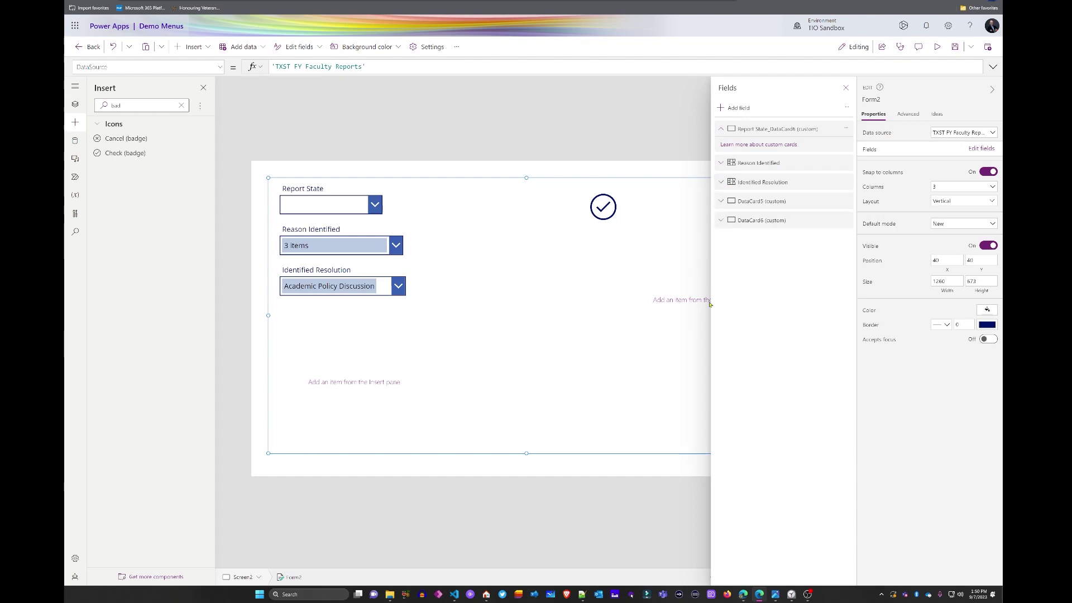
left_click(846, 88)
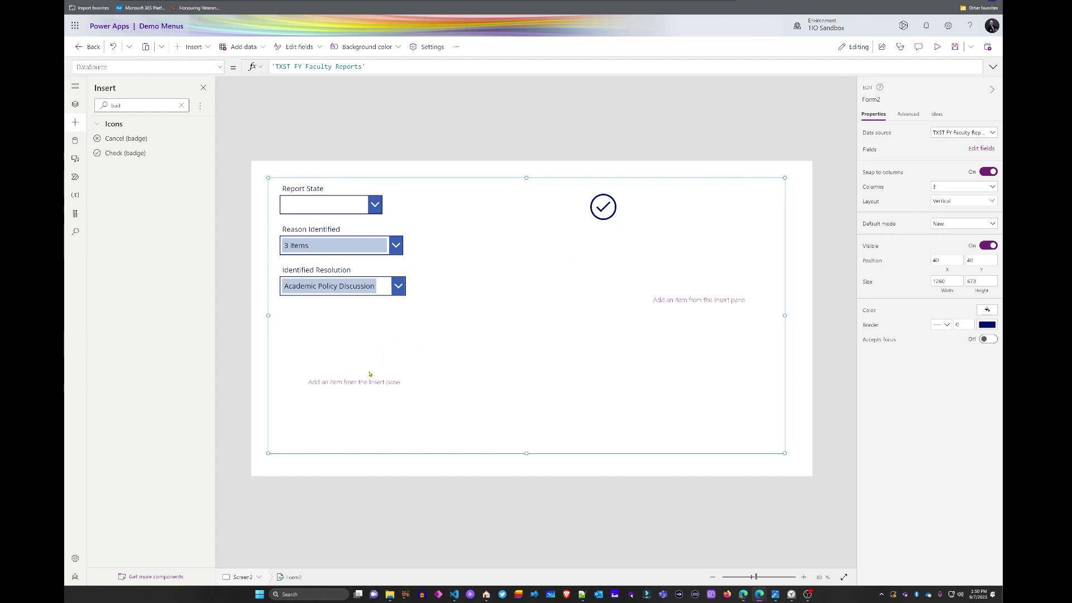
Widen the first custom card to 840 and the second to about 810 so they stack below Identified Resolution
left_click(659, 307)
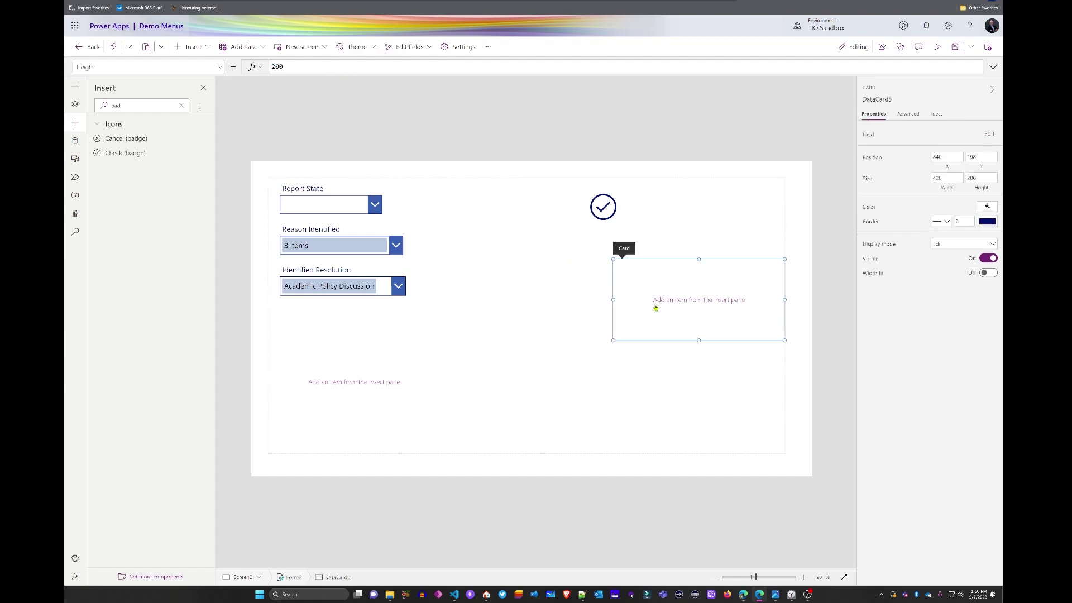
left_click_drag(612, 299, 391, 302)
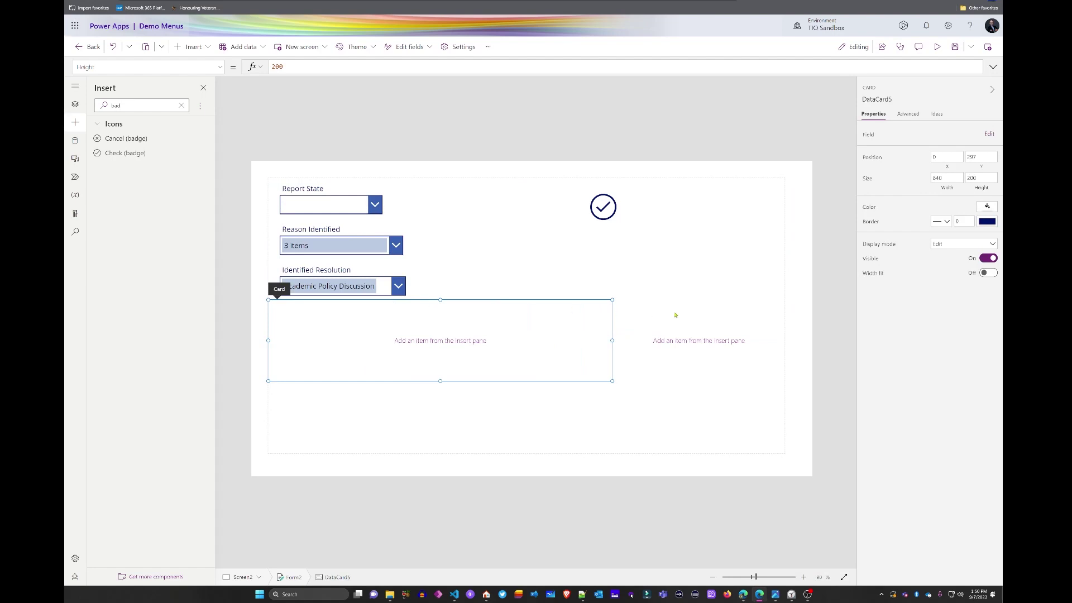
left_click(691, 343)
left_click_drag(612, 340, 456, 352)
left_click(604, 341)
left_click(692, 344)
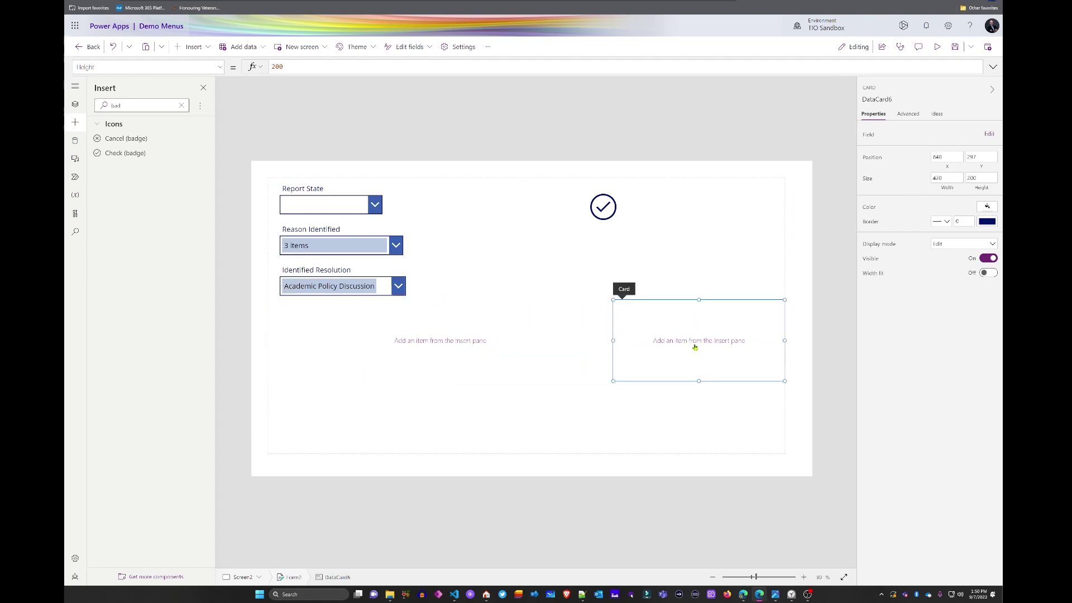
left_click_drag(614, 341, 455, 346)
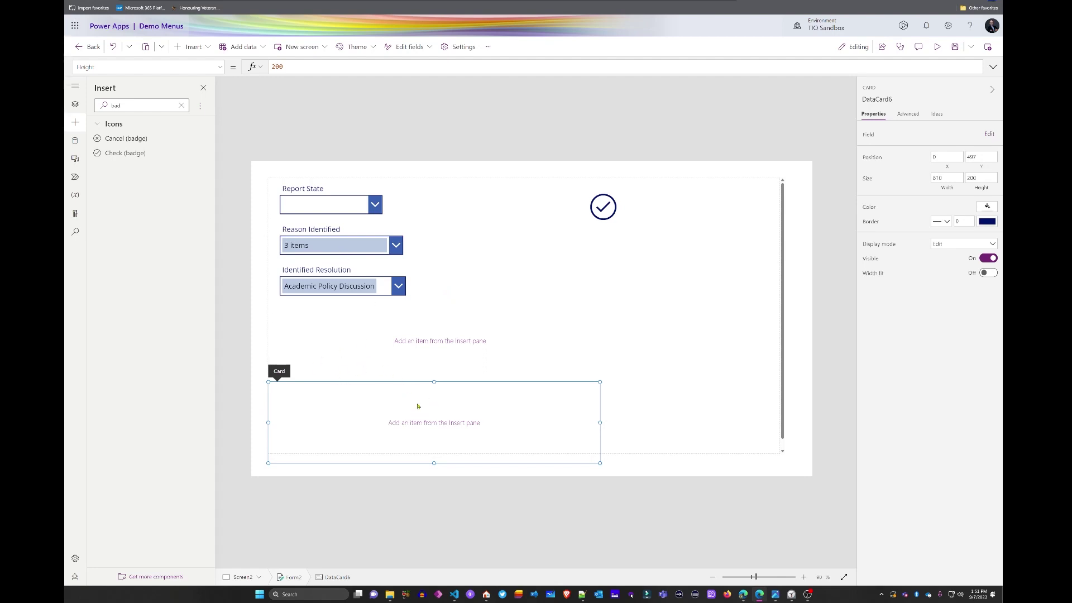
Reorder DataCard5 to sit directly below Reason Identified, and rename DataCard6 as cdc_IdentifiedResolutionsGallery
left_click(991, 134)
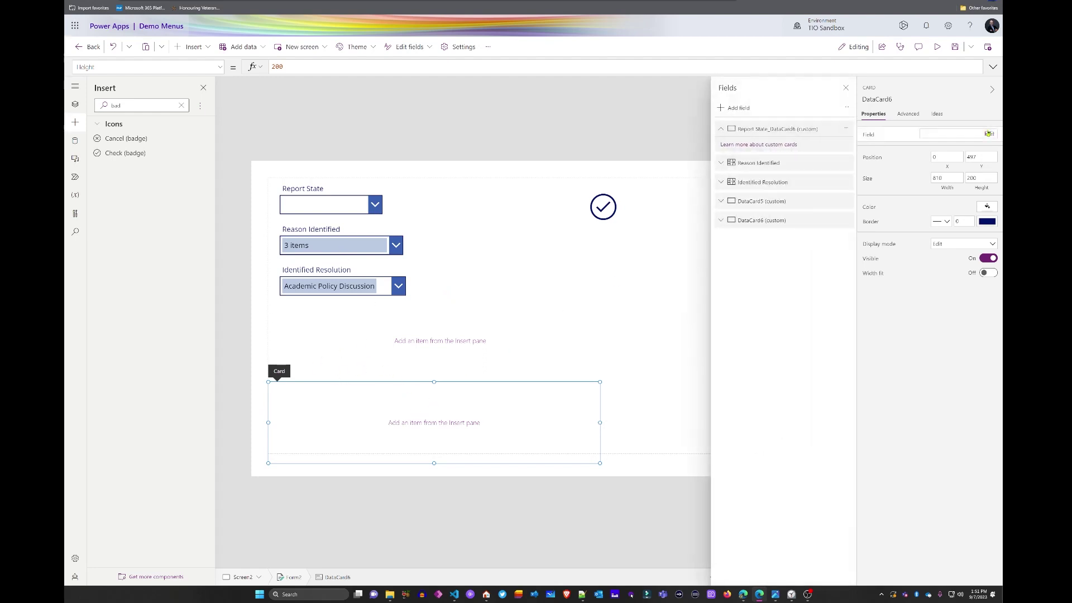
left_click_drag(765, 201, 764, 175)
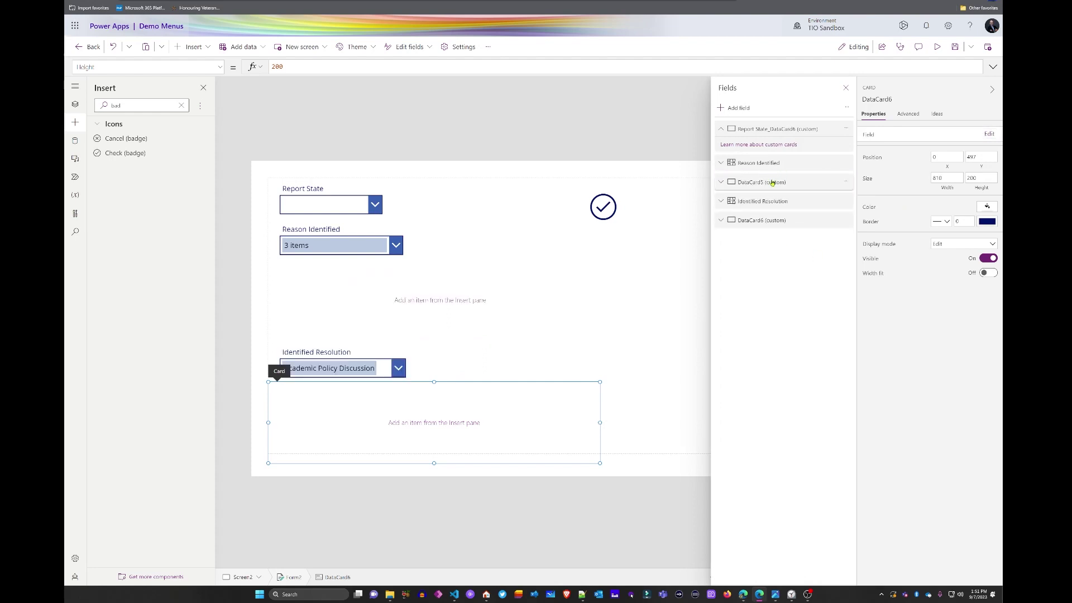
left_click(873, 100)
key("ctrl+v")
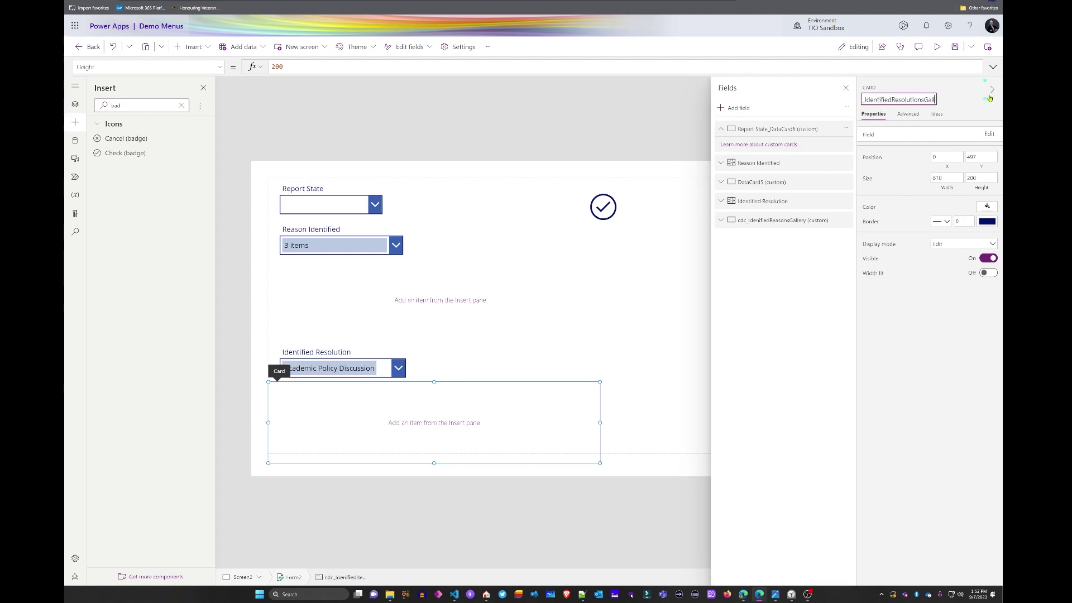
left_click(869, 114)
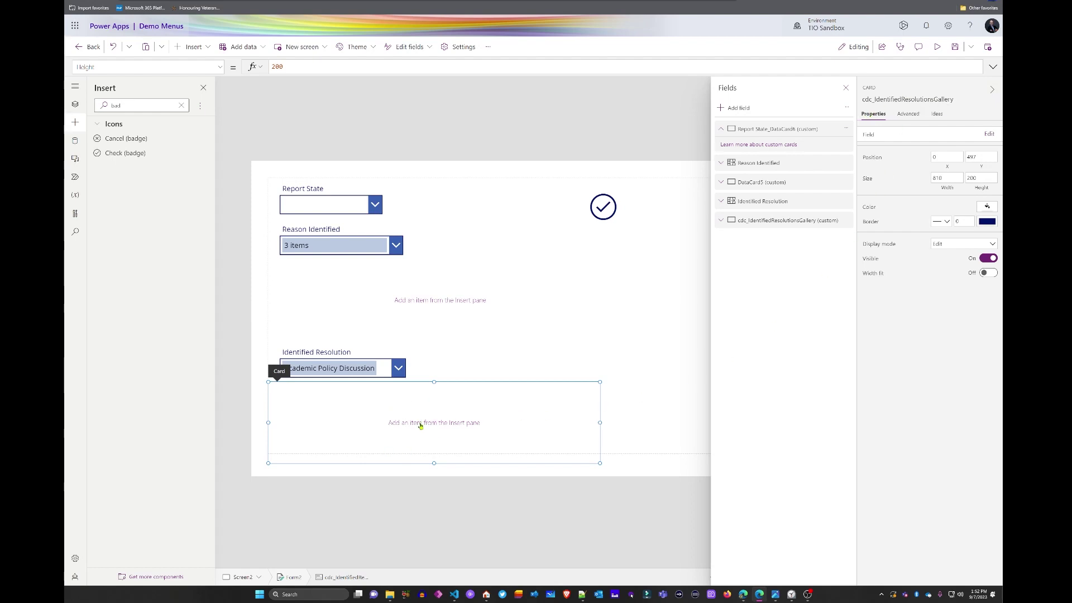
Rename the custom card below Reason Identified as cdc_IdentifiedReasonsGallery
left_click(775, 182)
left_click(774, 182)
left_click(760, 182)
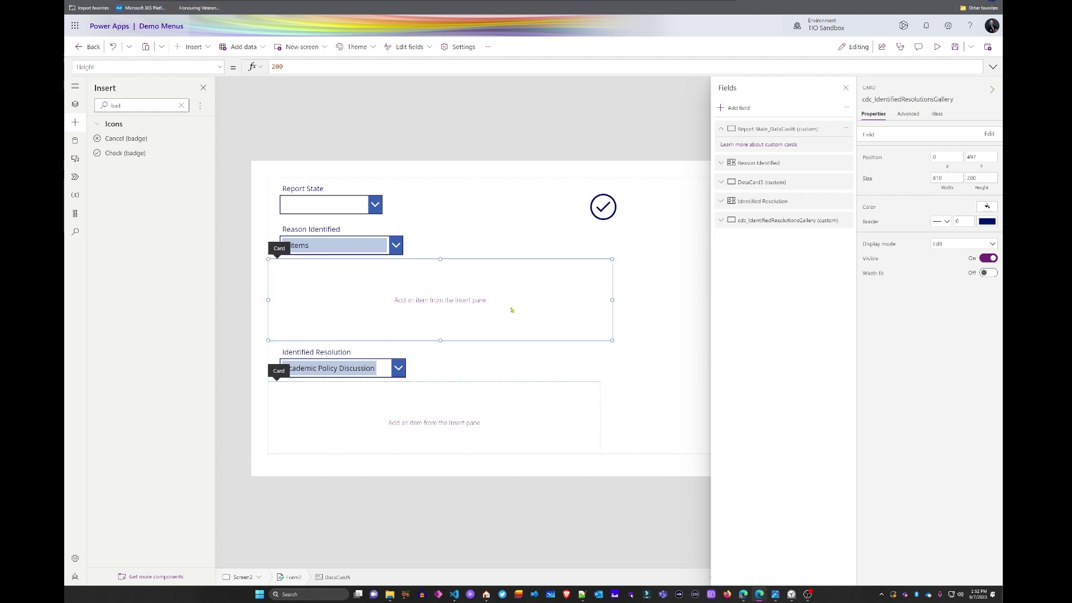
left_click(761, 183)
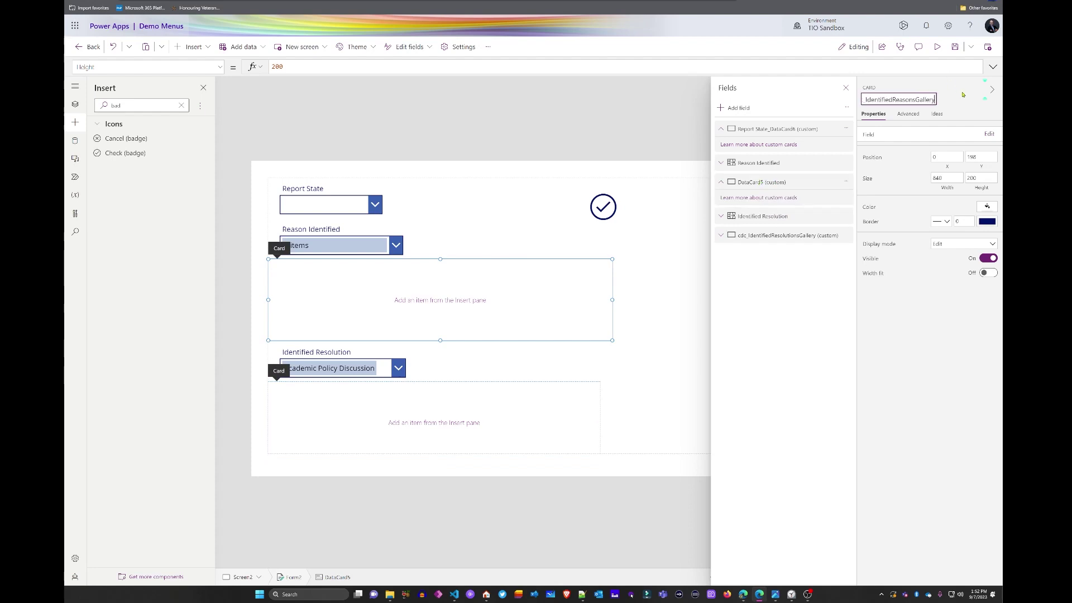
left_click(955, 110)
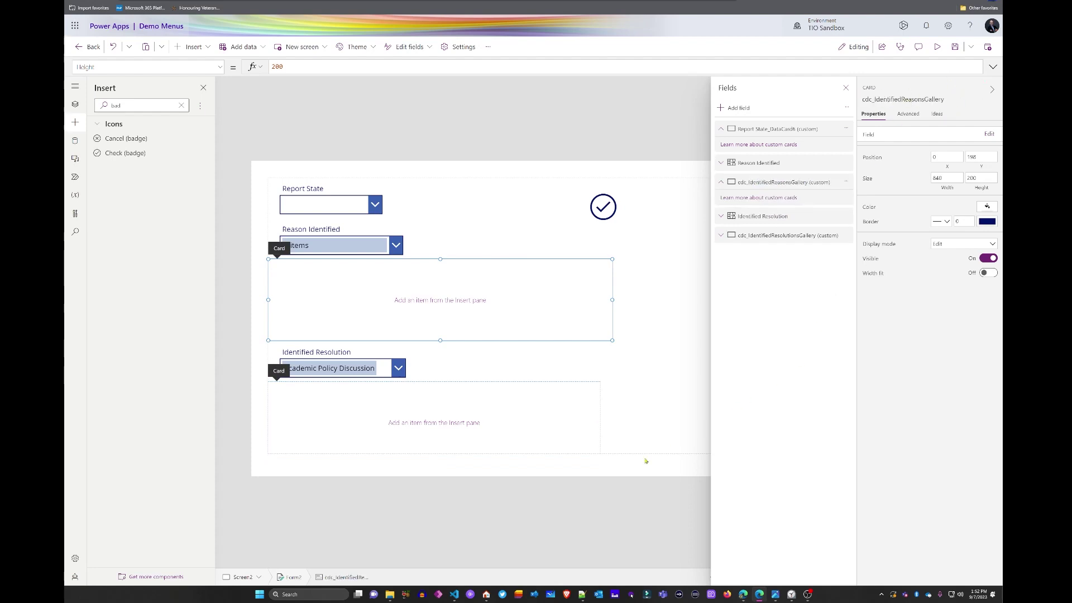
Widen the custom card below Identified Resolution to about 841 to match the reasons card
left_click(590, 423)
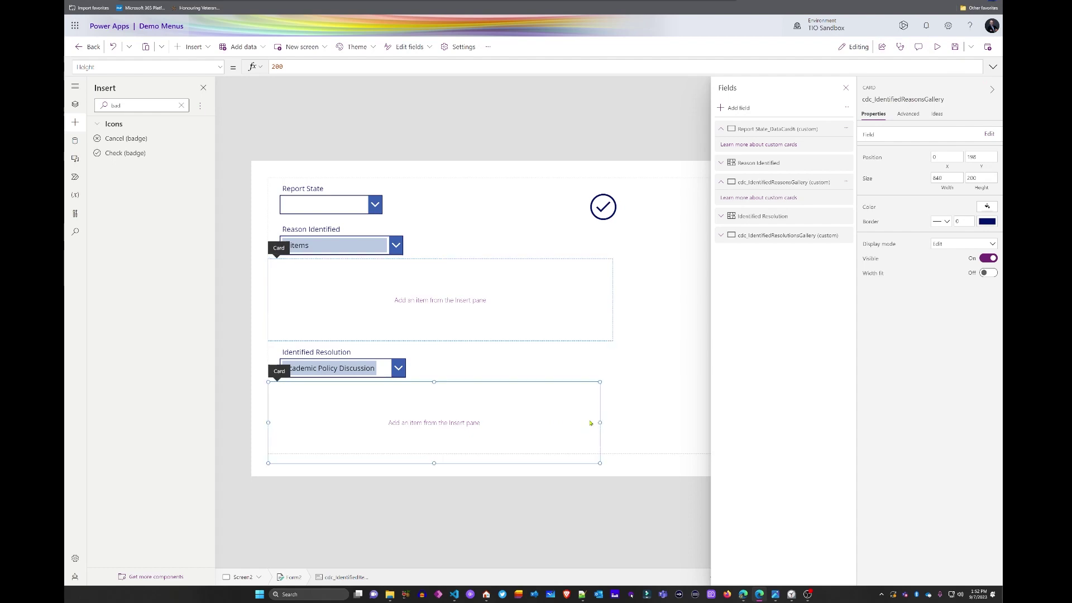
left_click_drag(601, 421, 613, 423)
Insert a blank vertical gallery into the cdc_IdentifiedReasonsGallery card
left_click(146, 105)
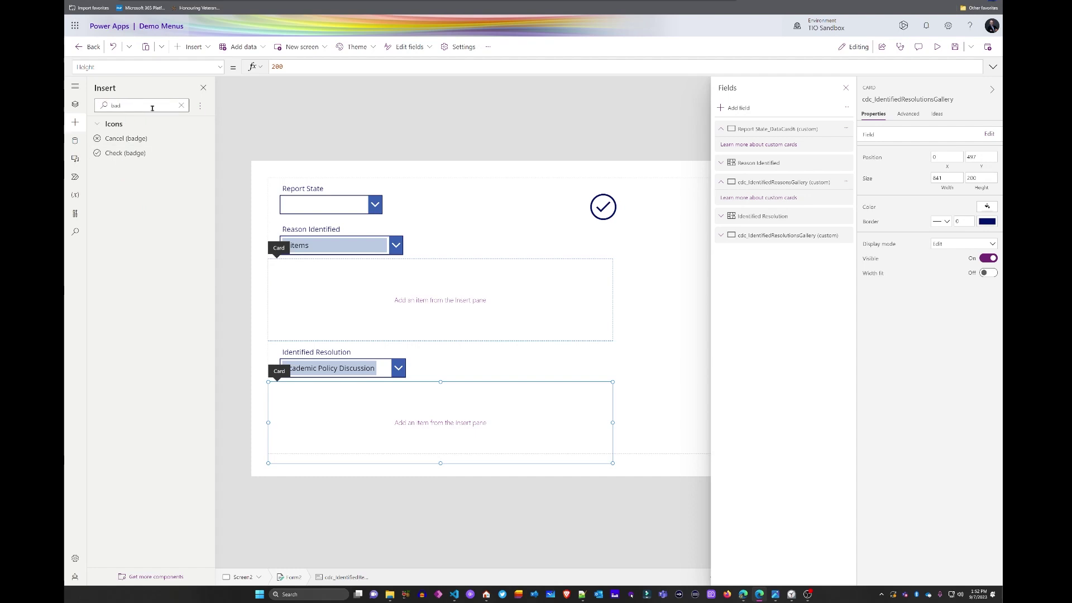
left_click(182, 106)
left_click(382, 302)
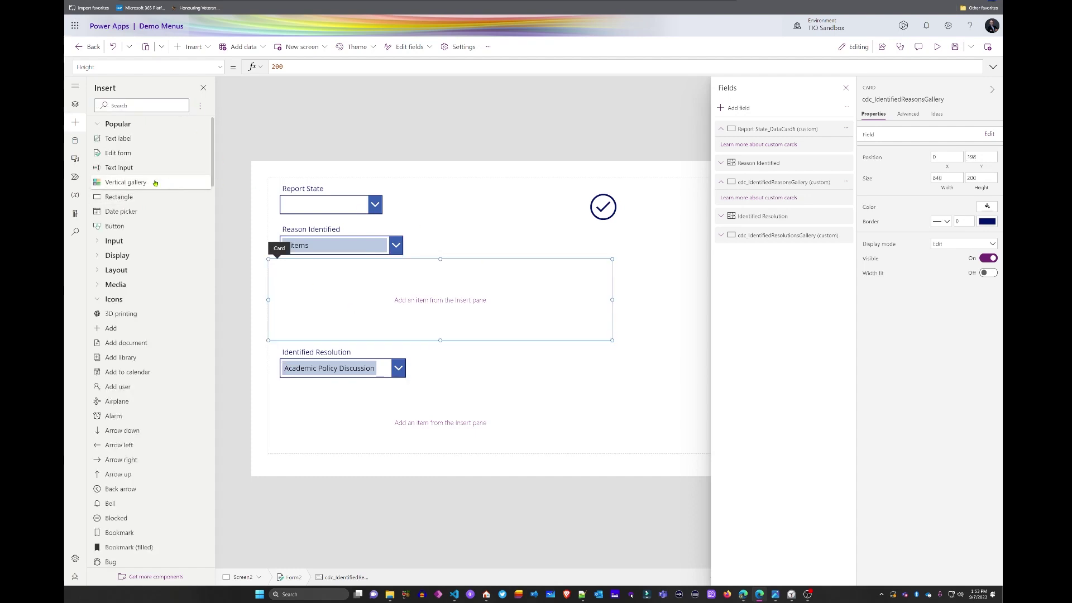
left_click(151, 106)
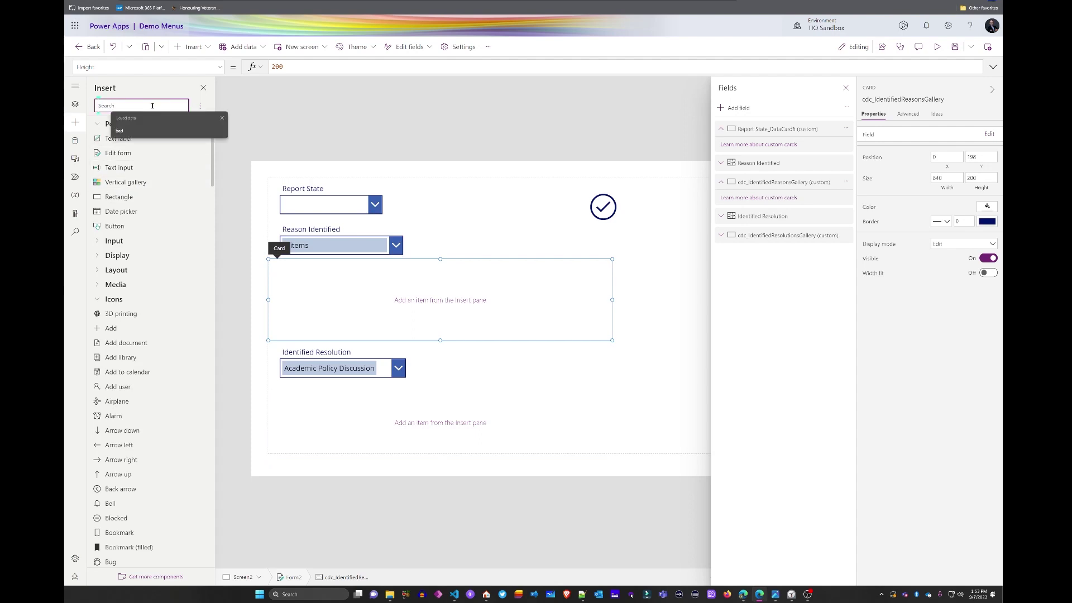
type("blan")
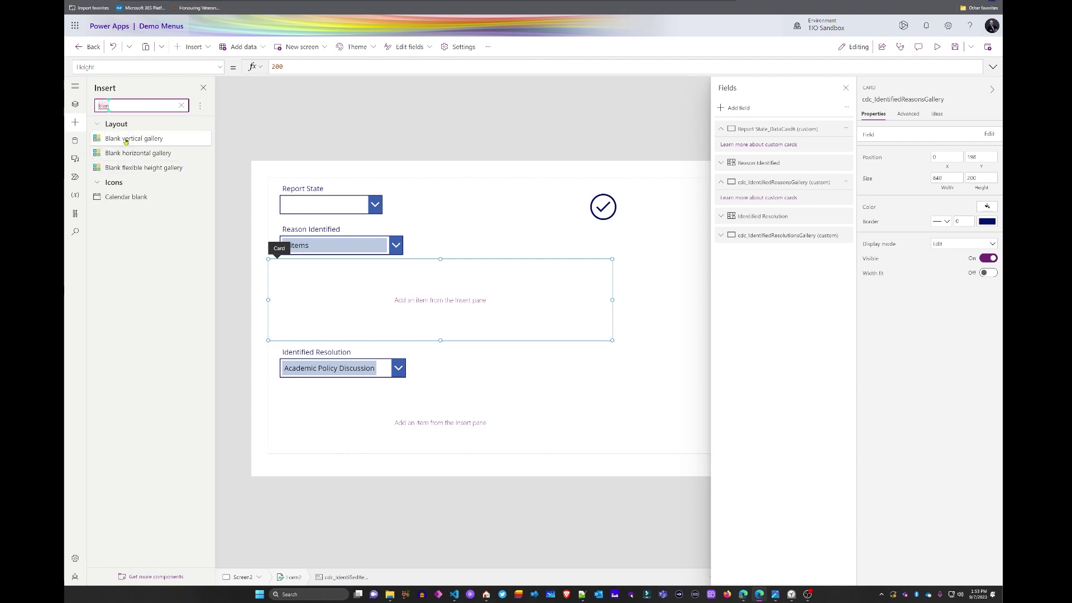
left_click_drag(126, 148, 343, 263)
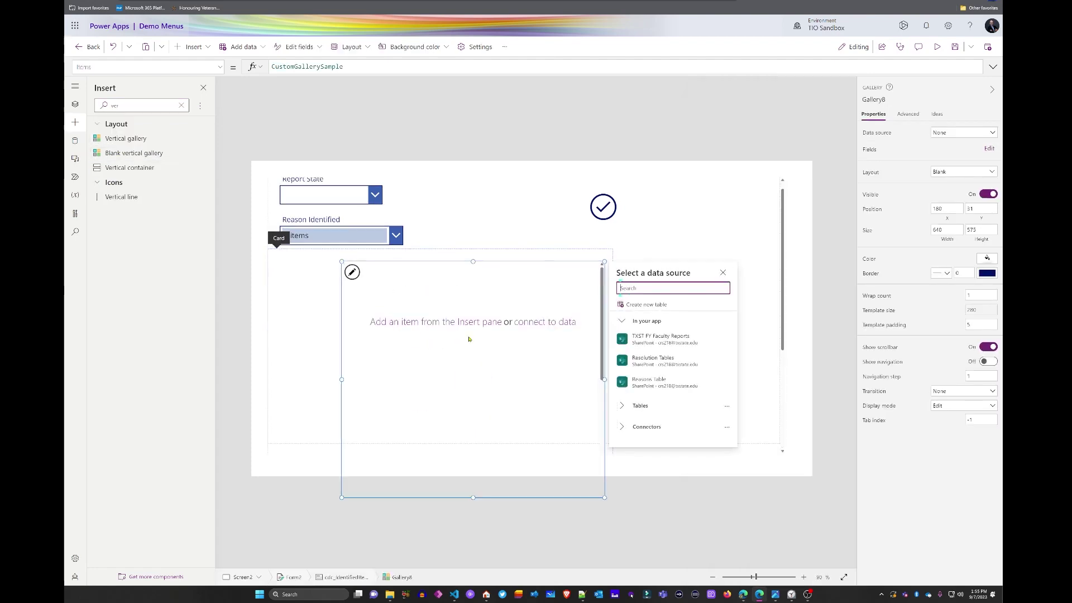
Place the gallery at 5, 5 inside its card and resize it to about 435 wide and 185 high
scroll(456, 378, "down", 2)
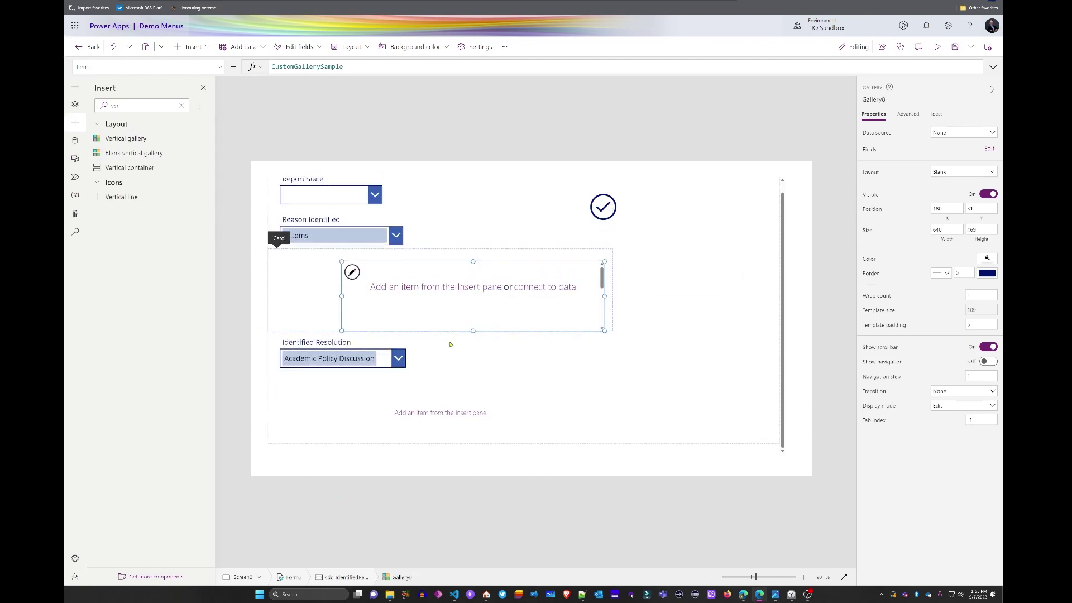
left_click_drag(450, 344, 451, 319)
left_click_drag(460, 261, 377, 248)
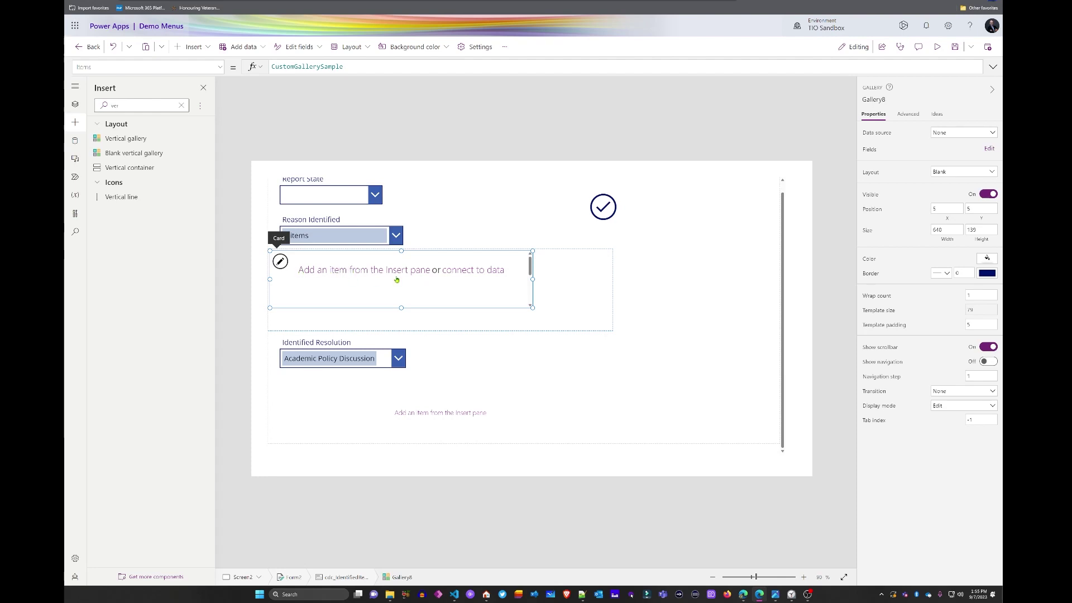
left_click_drag(401, 307, 401, 327)
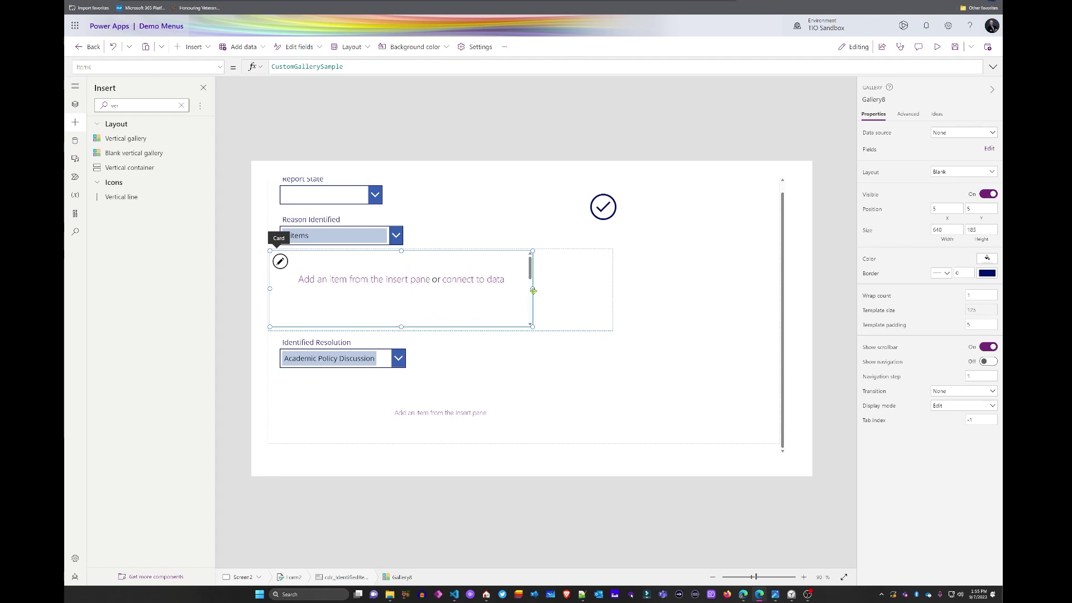
left_click_drag(543, 292, 609, 291)
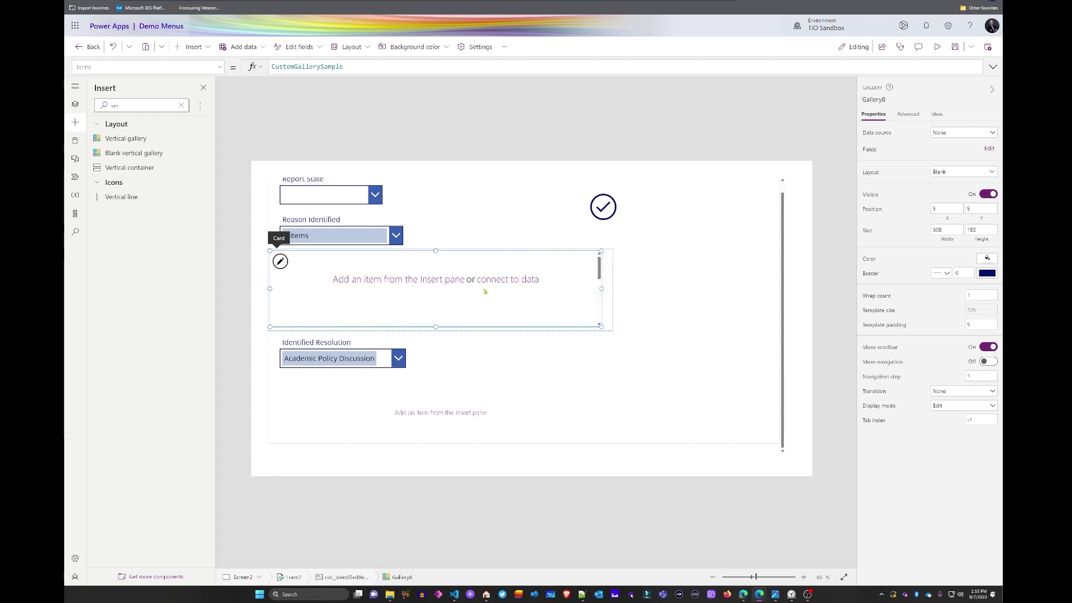
left_click(509, 278)
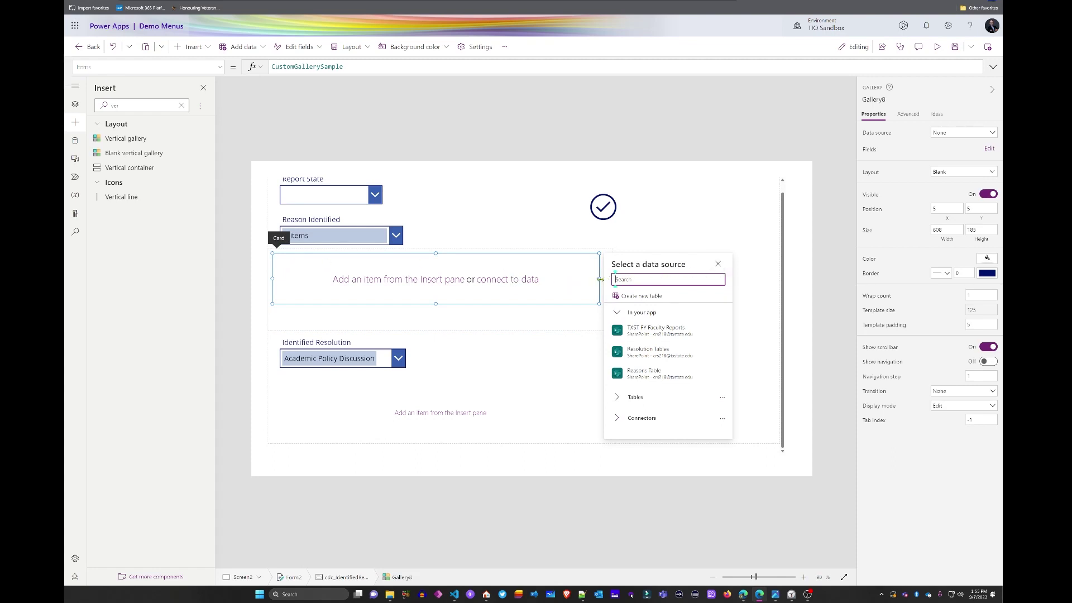
left_click_drag(598, 278, 446, 273)
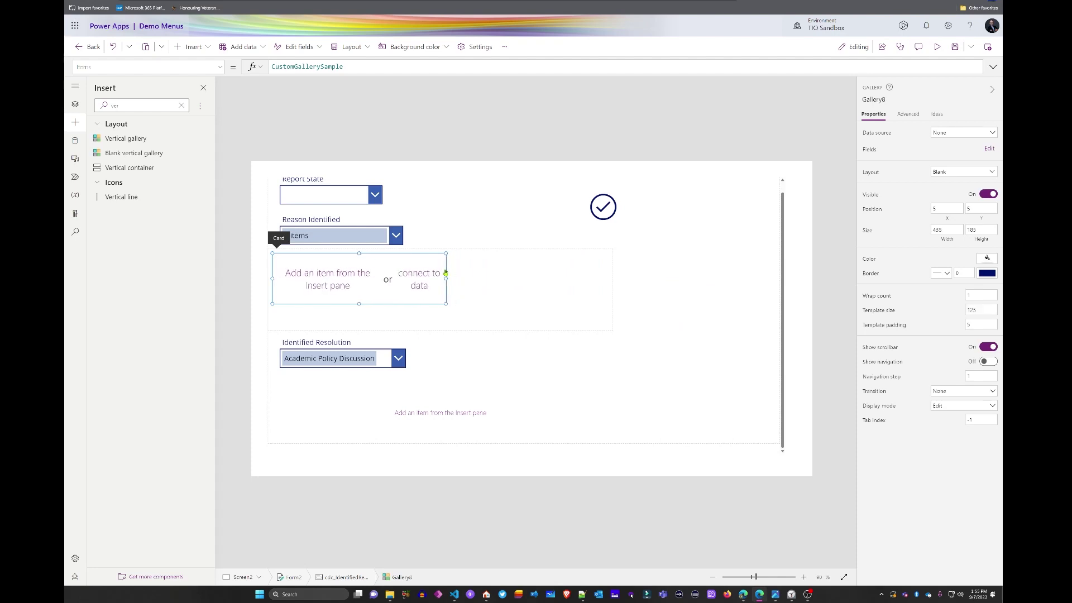
Set the gallery's Items to cb_ReasonIdentified.SelectedItems and widen the gallery to about 527
double_click(352, 68)
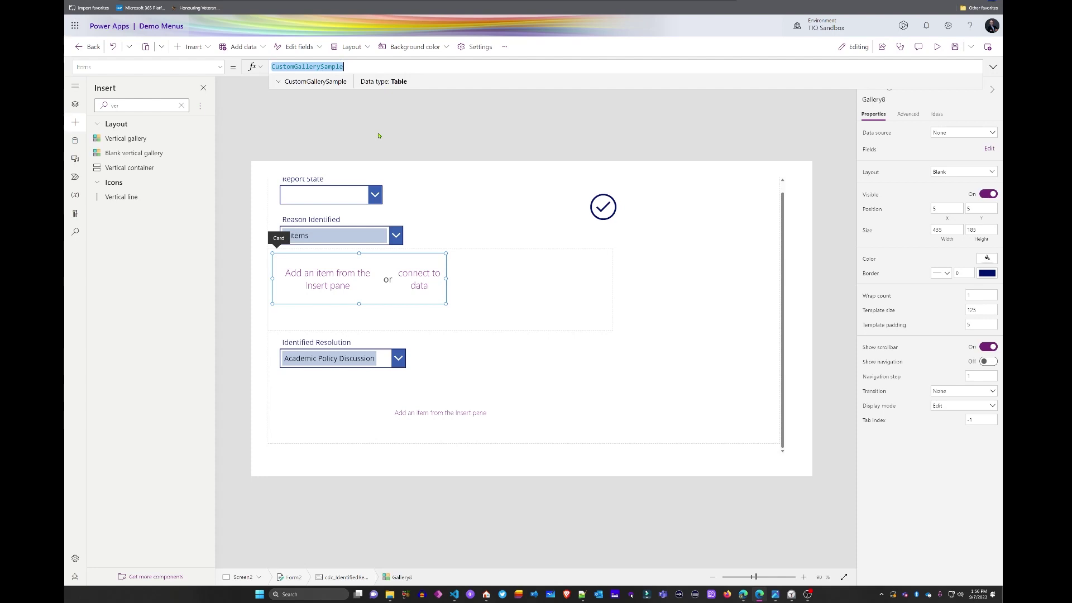
type("cb_")
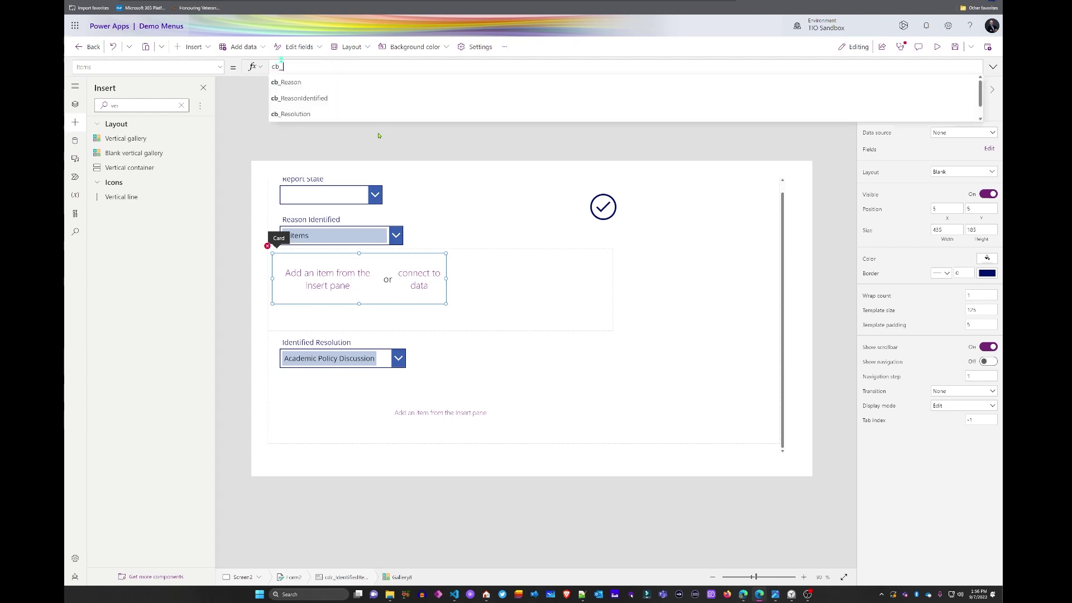
scroll(363, 115, "down", 1)
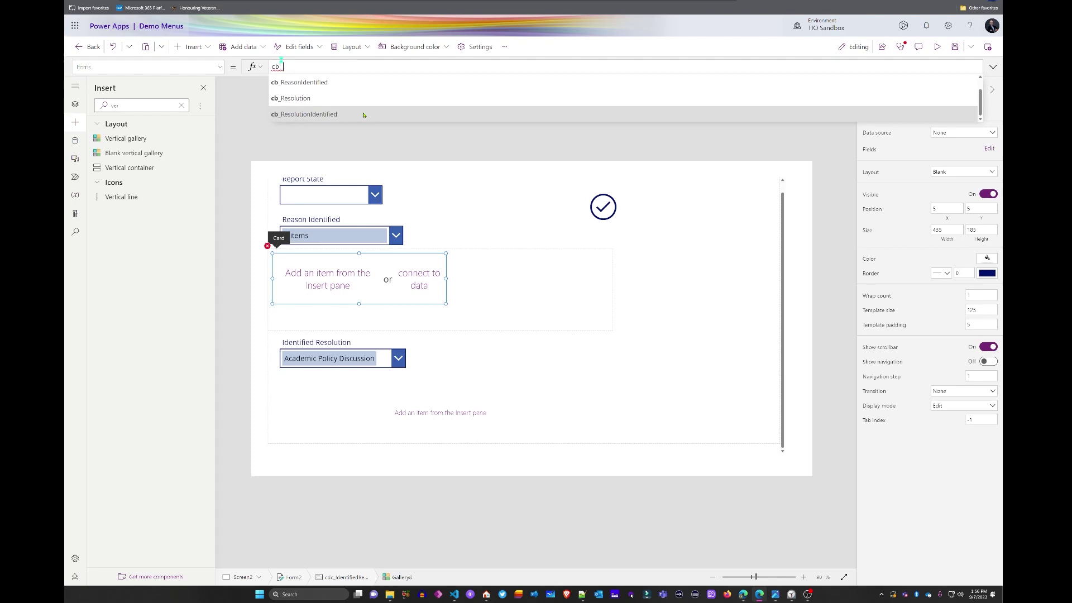
left_click(313, 82)
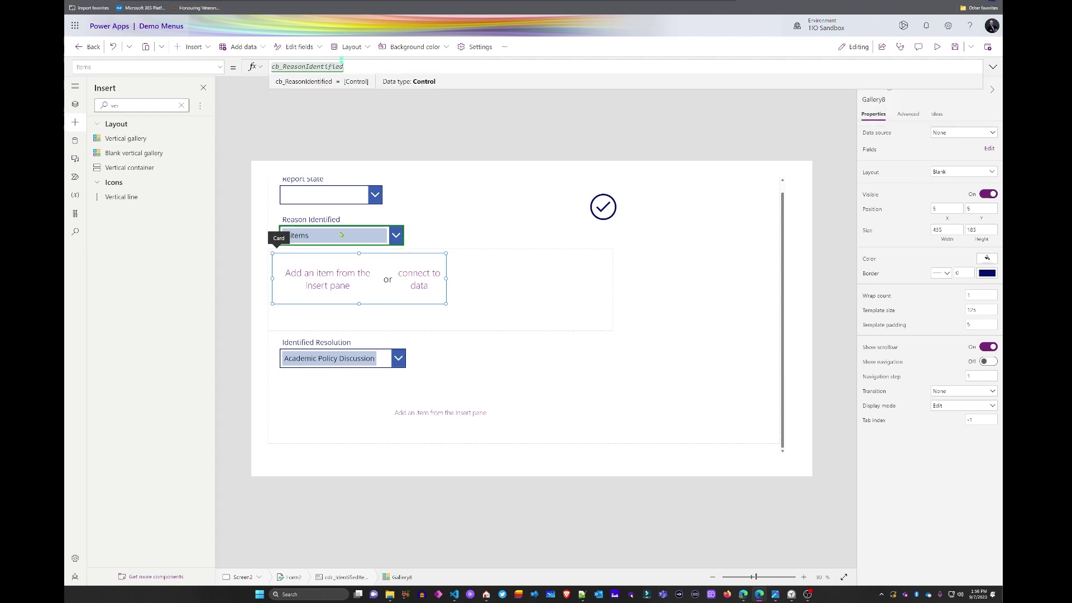
type(".s")
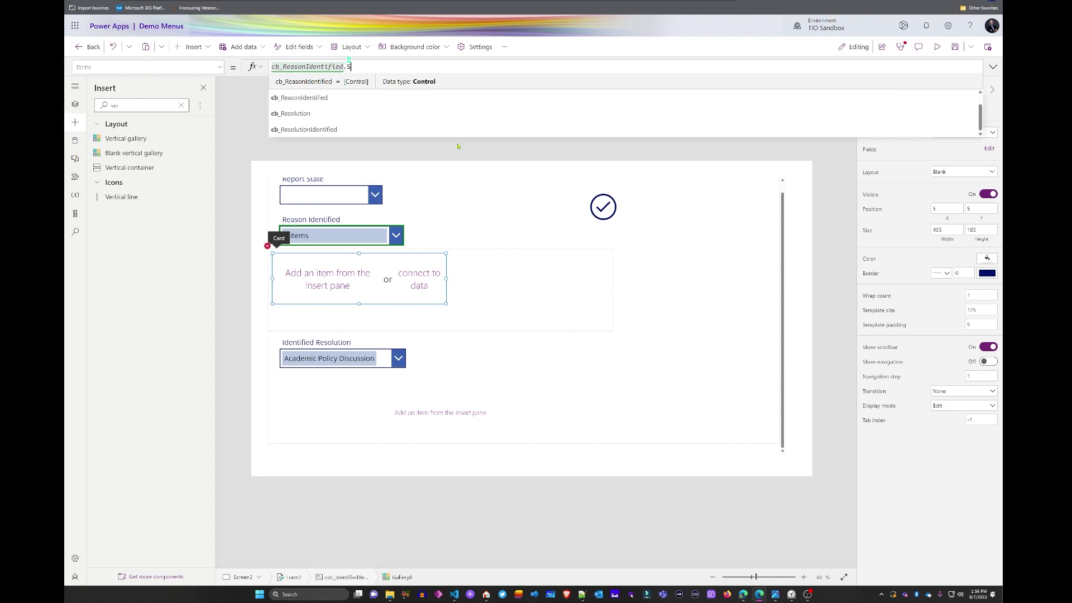
left_click(318, 114)
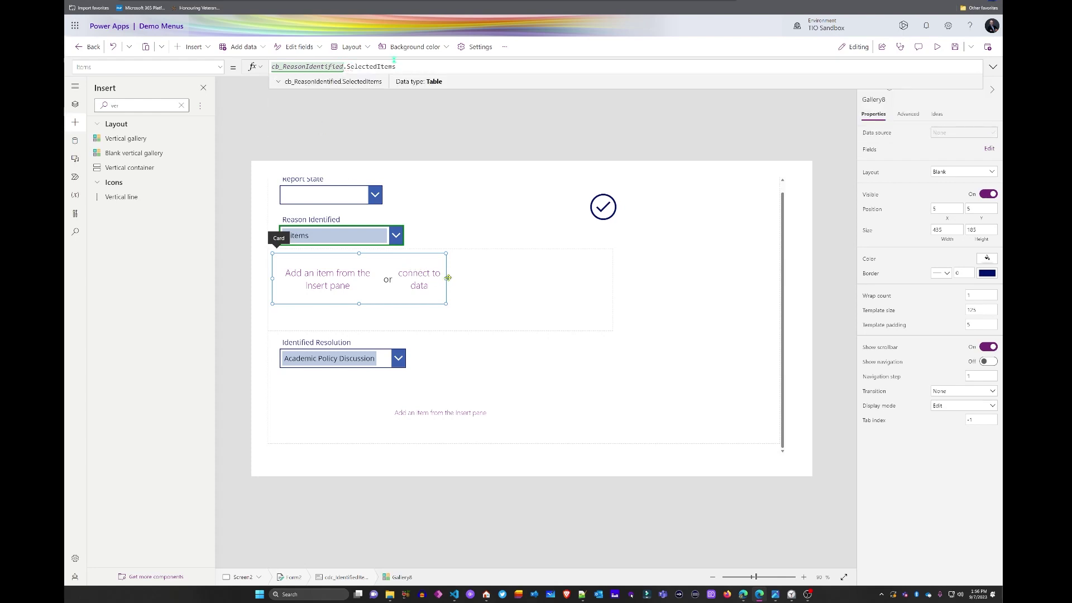
left_click_drag(446, 277, 484, 278)
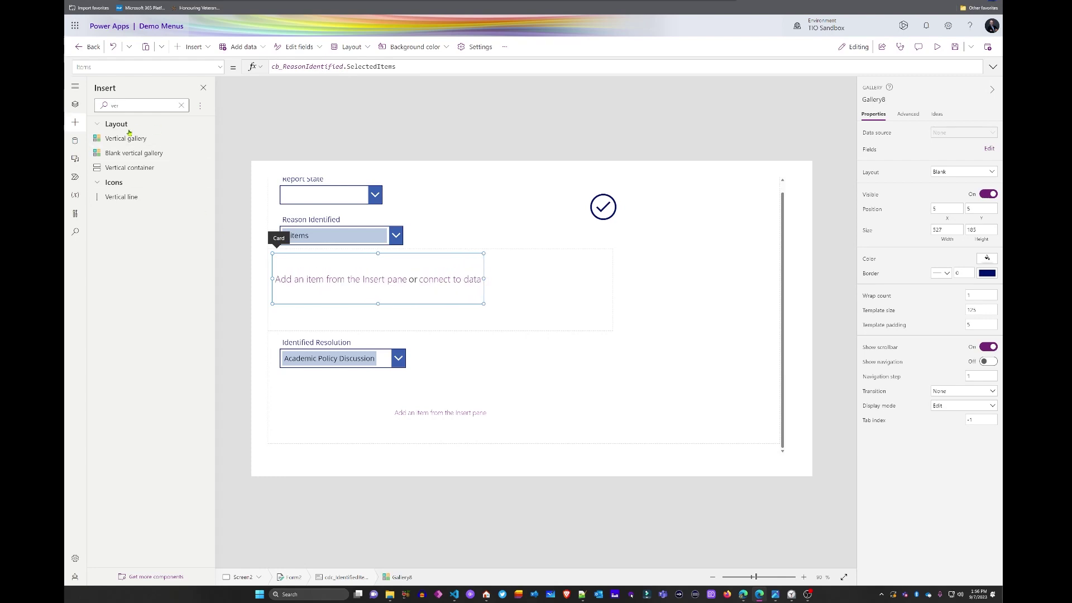
Add a text label to the gallery template at 5, 5 and resize it to about 293 by 47
left_click(75, 122)
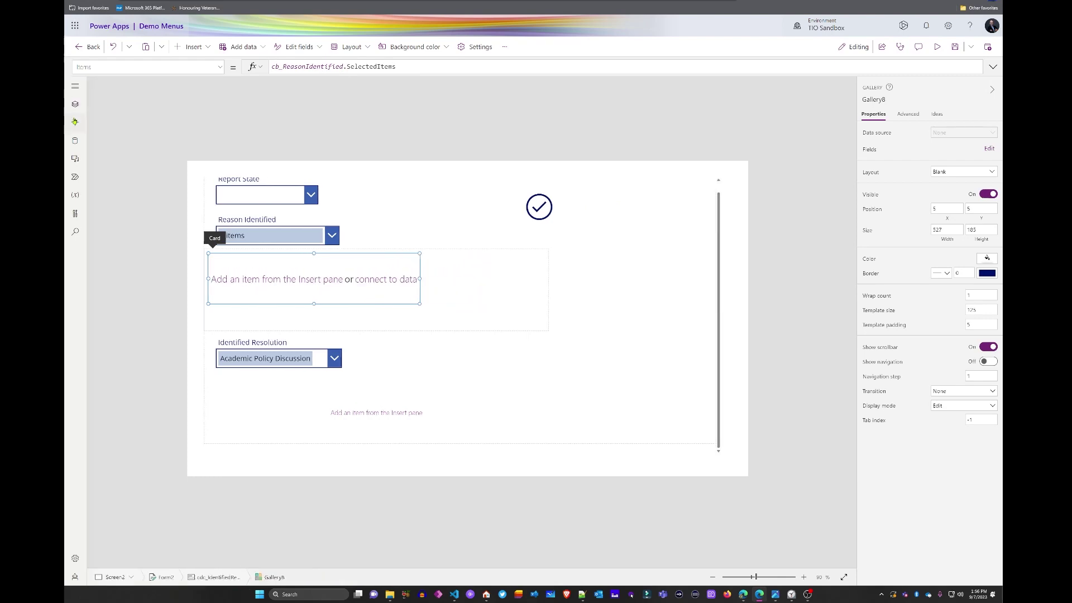
left_click(75, 121)
left_click_drag(118, 138, 301, 271)
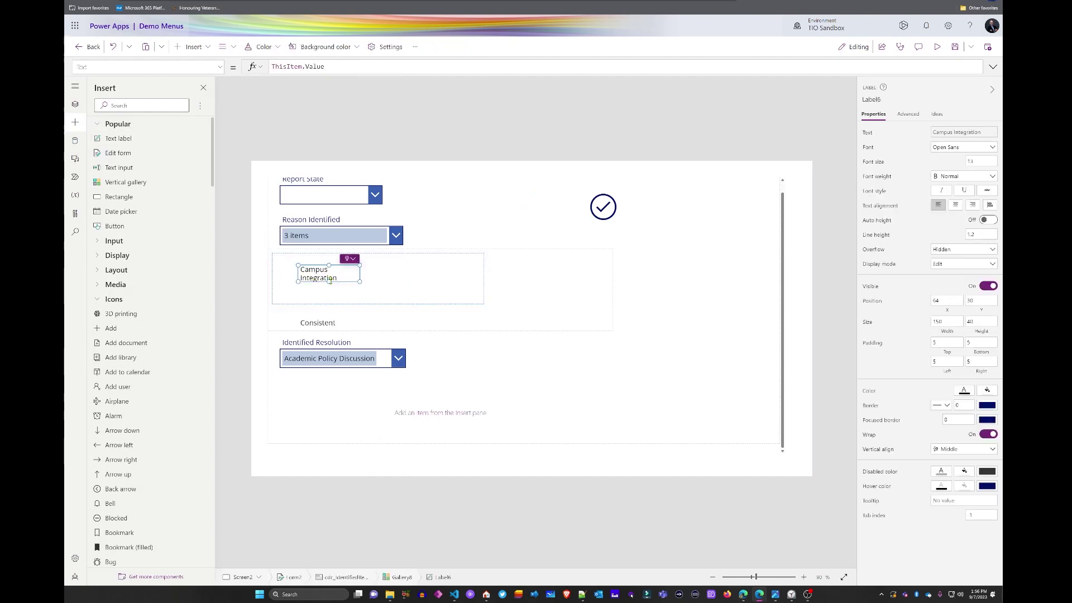
left_click_drag(329, 281, 294, 258)
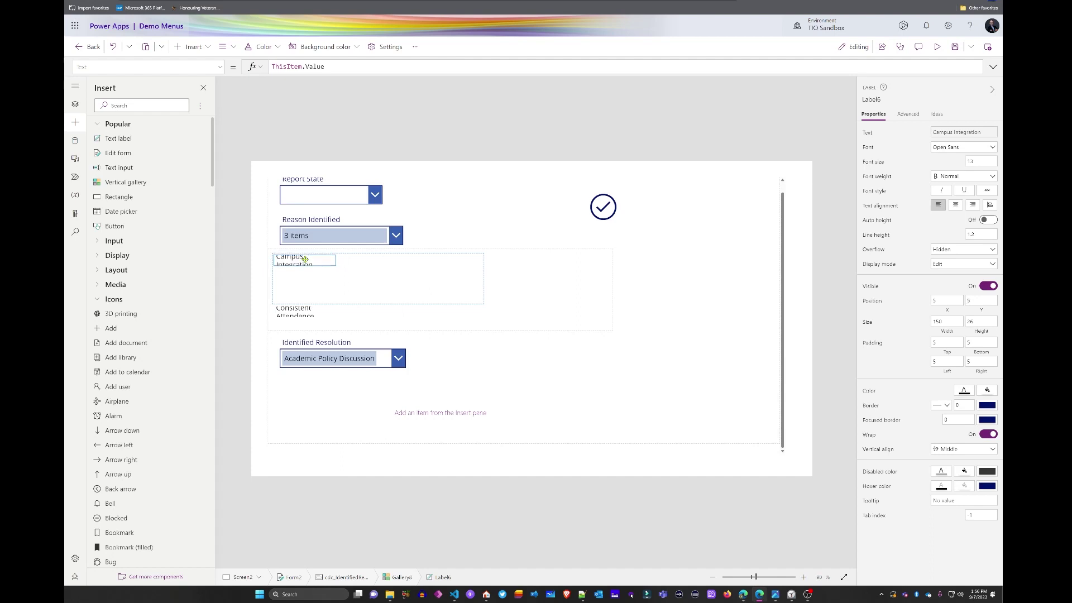
left_click_drag(306, 265, 404, 258)
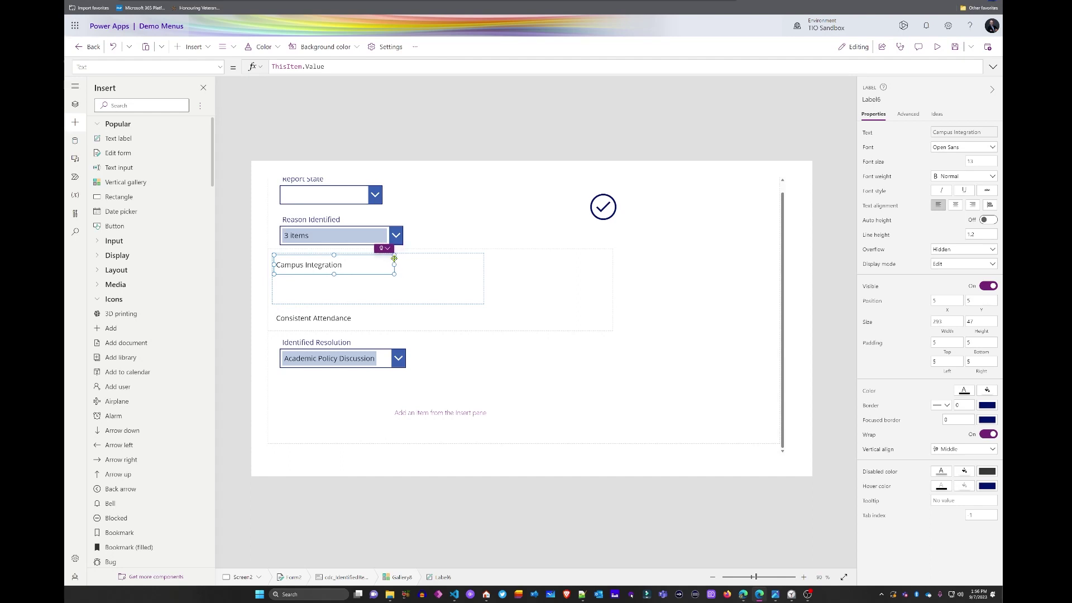
Shorten the gallery's template to a size of about 56 so the reason rows sit closer together
left_click(321, 281)
left_click(318, 266)
left_click(334, 300)
left_click_drag(336, 303, 337, 275)
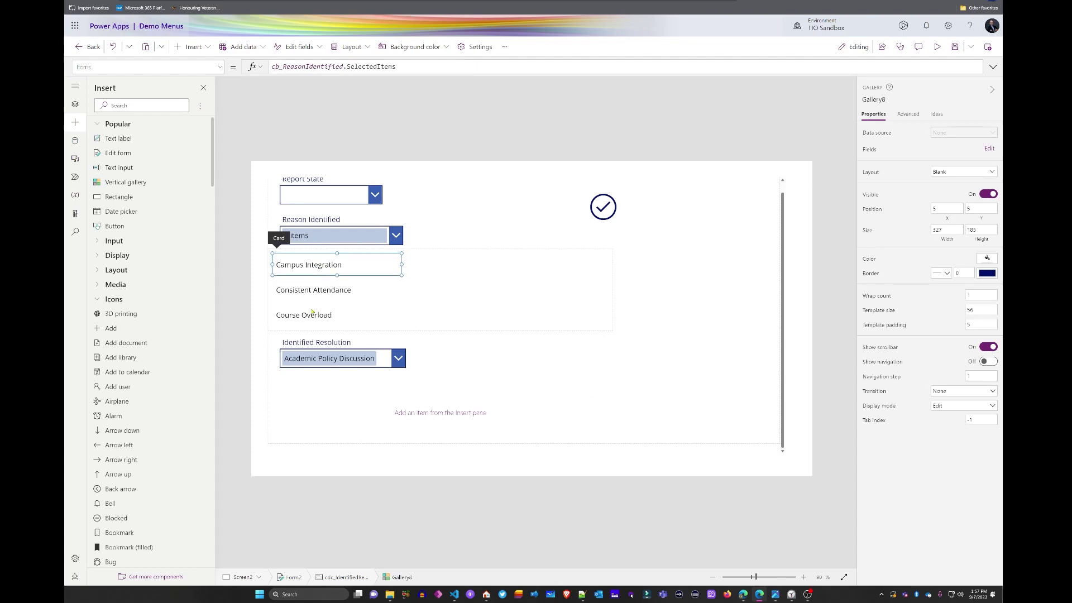
Set the gallery's wrap count to 2, widen the gallery to about 615 and reduce its template size to 47
left_click(980, 293)
type("2")
left_click(920, 301)
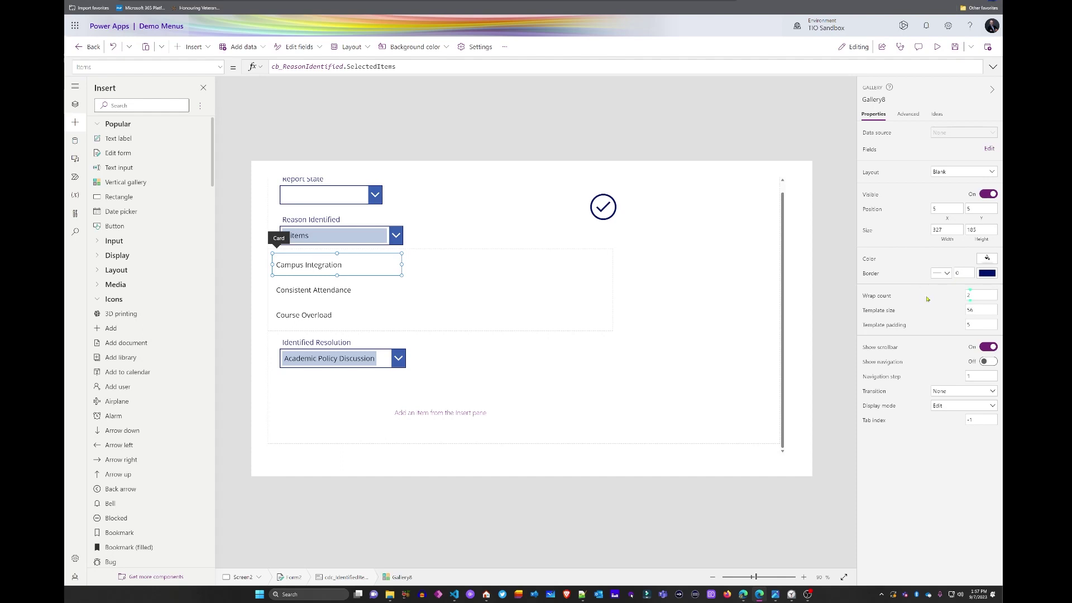
left_click(317, 270)
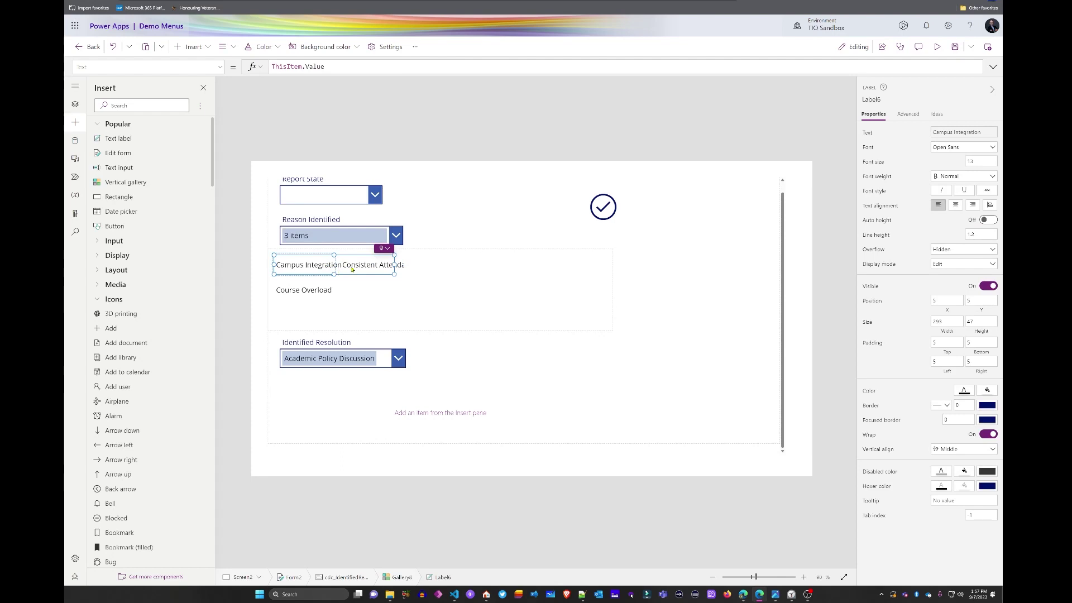
left_click(352, 269)
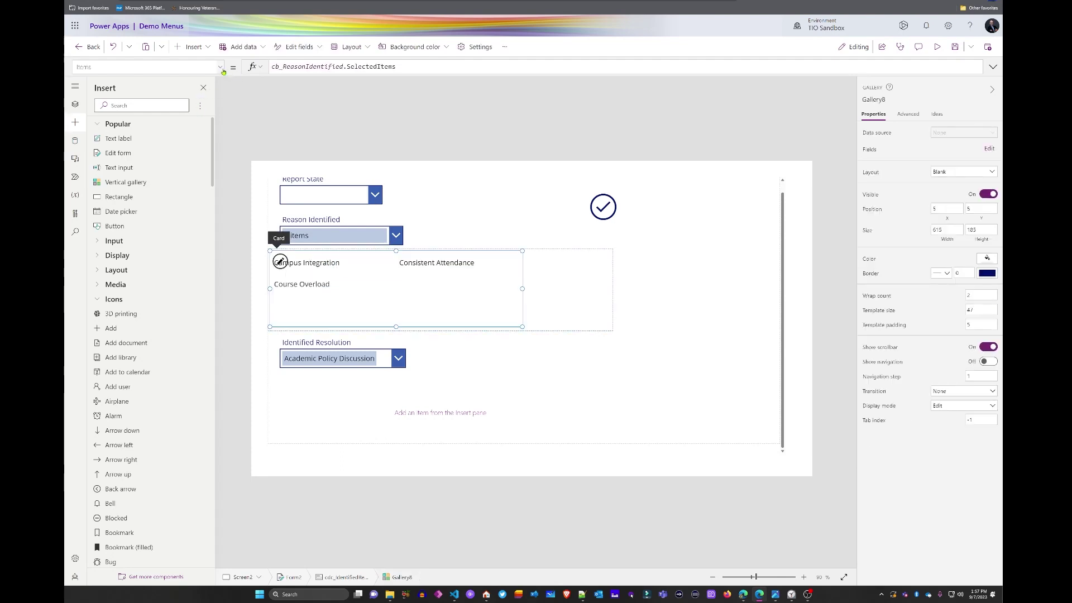
Set the reasons gallery's TemplateFill to ColorFade(Color.NavajoWhite, 35%) and widen the gallery to about 785
left_click(220, 67)
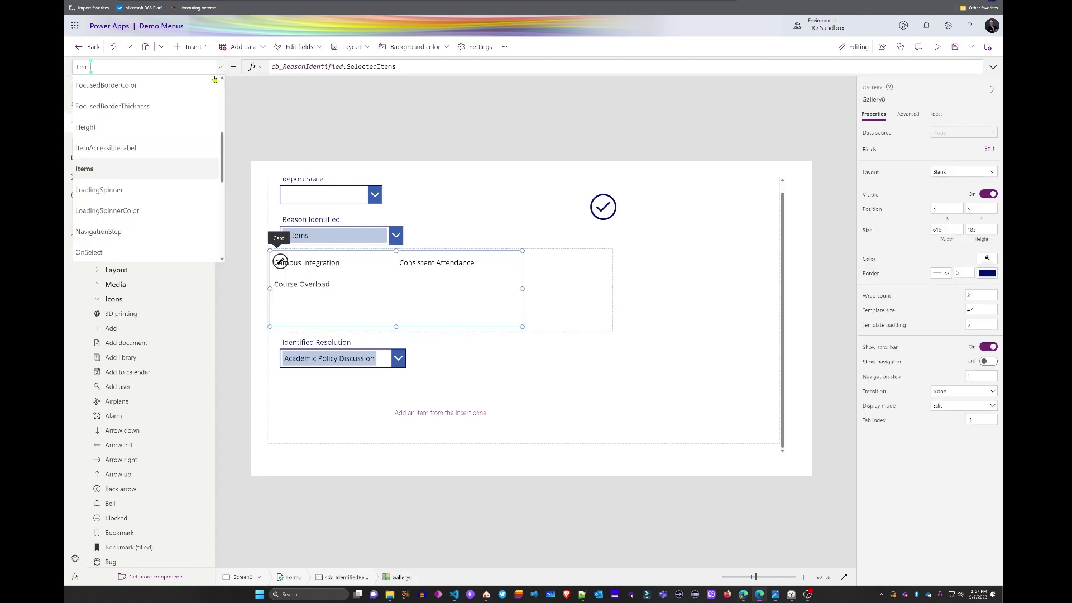
scroll(162, 182, "down", 4)
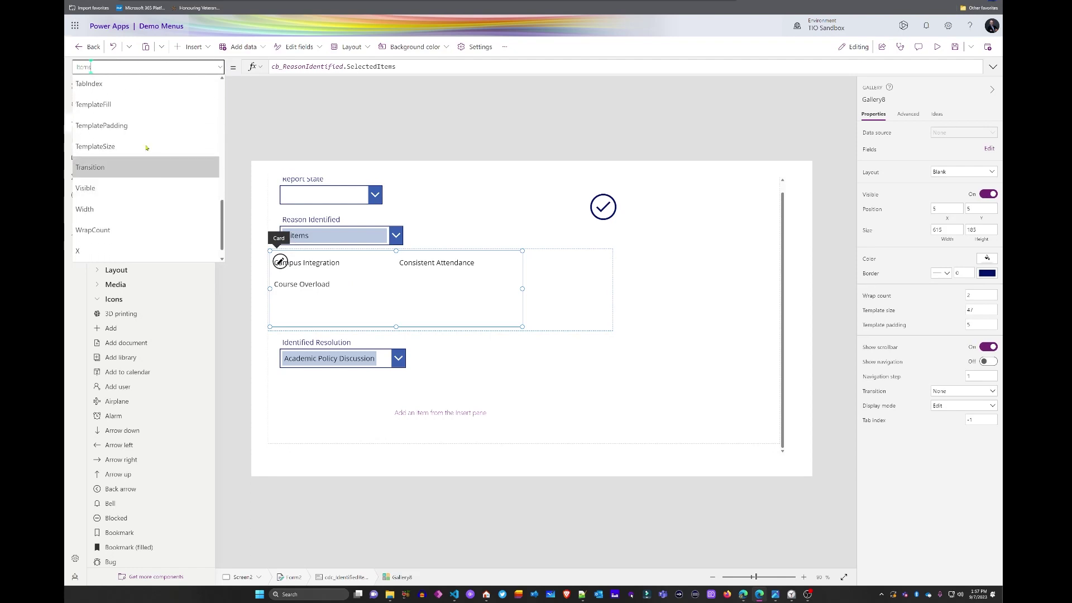
left_click(144, 104)
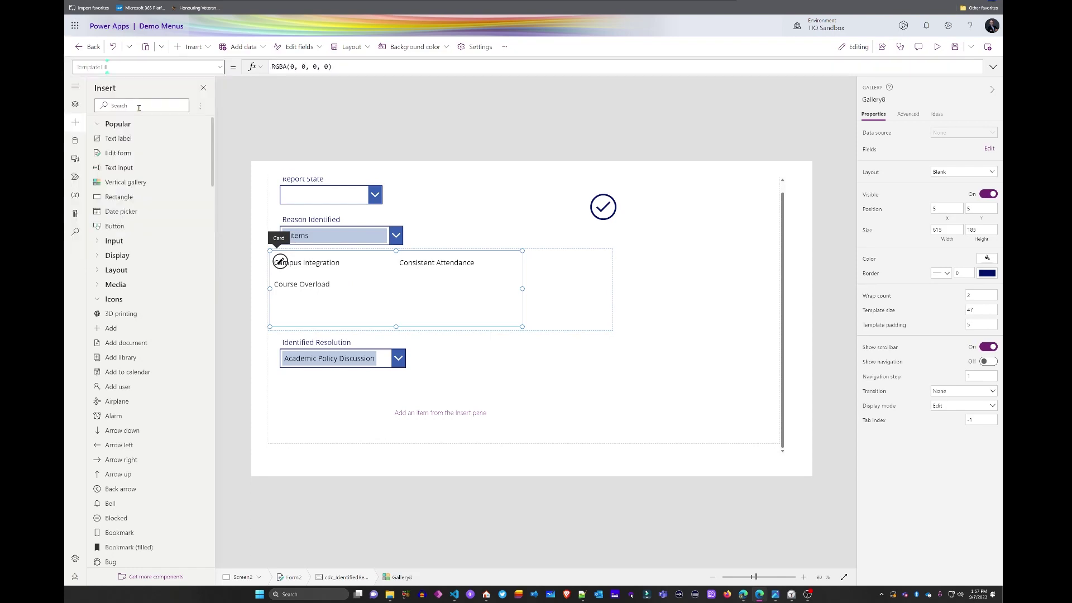
triple_click(353, 65)
type("Color")
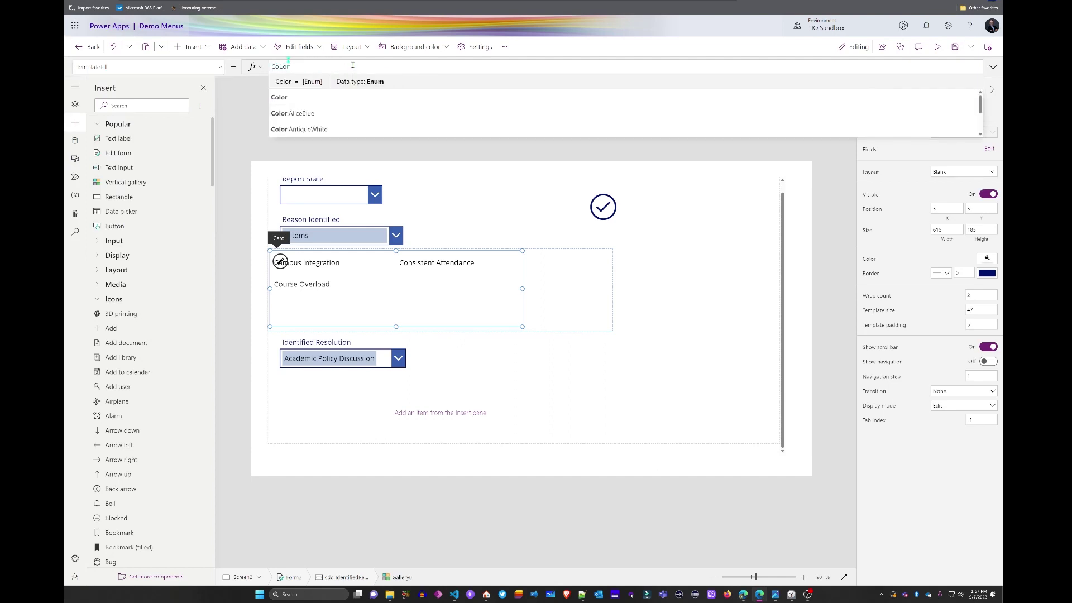
type("f")
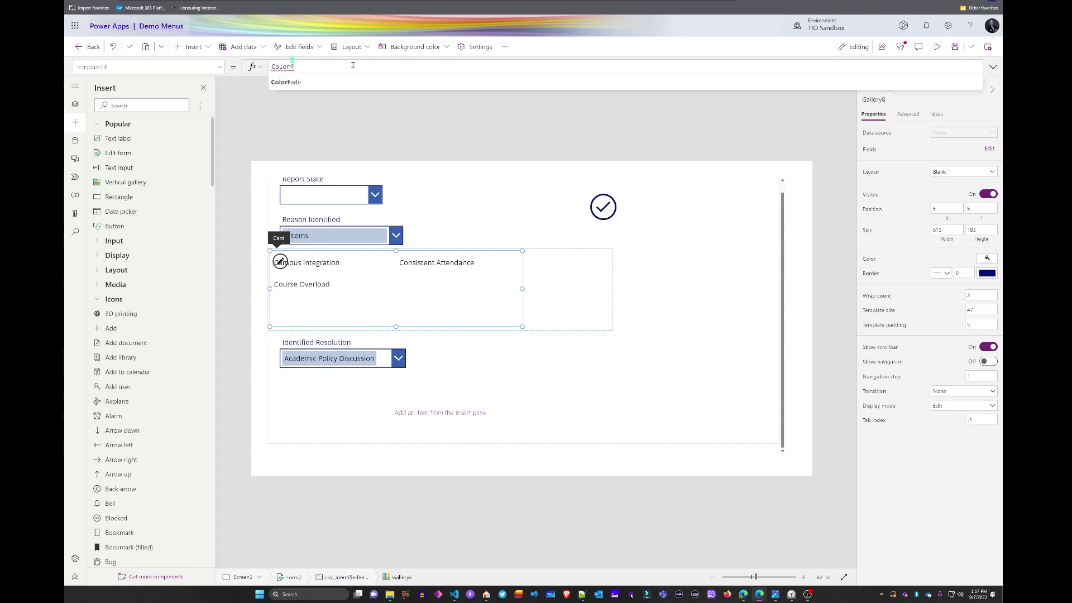
key("Tab")
type("Color")
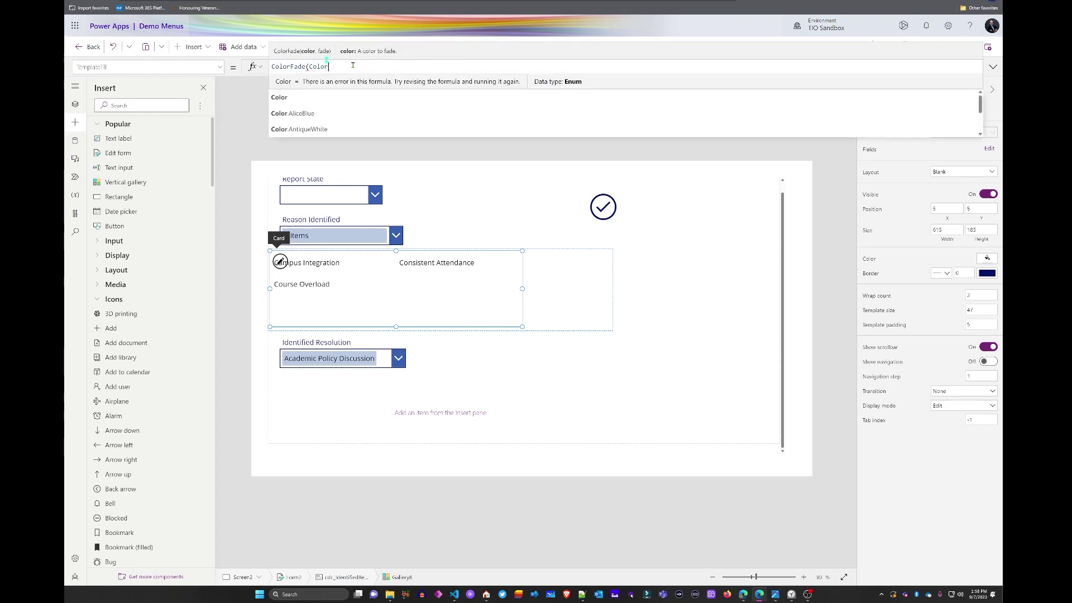
type(".Nava")
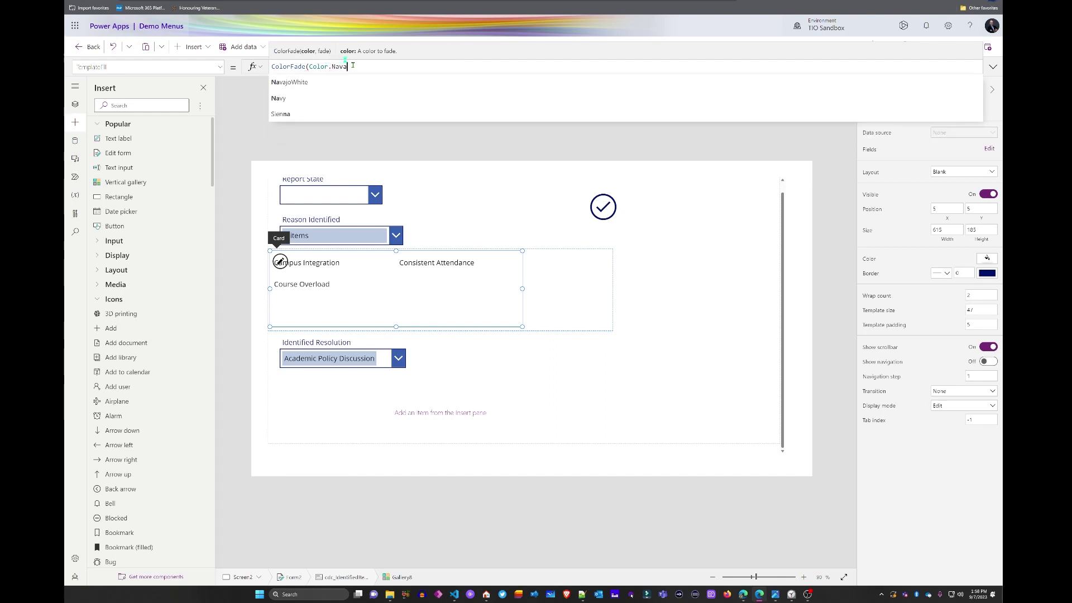
key("Tab")
type("35%")
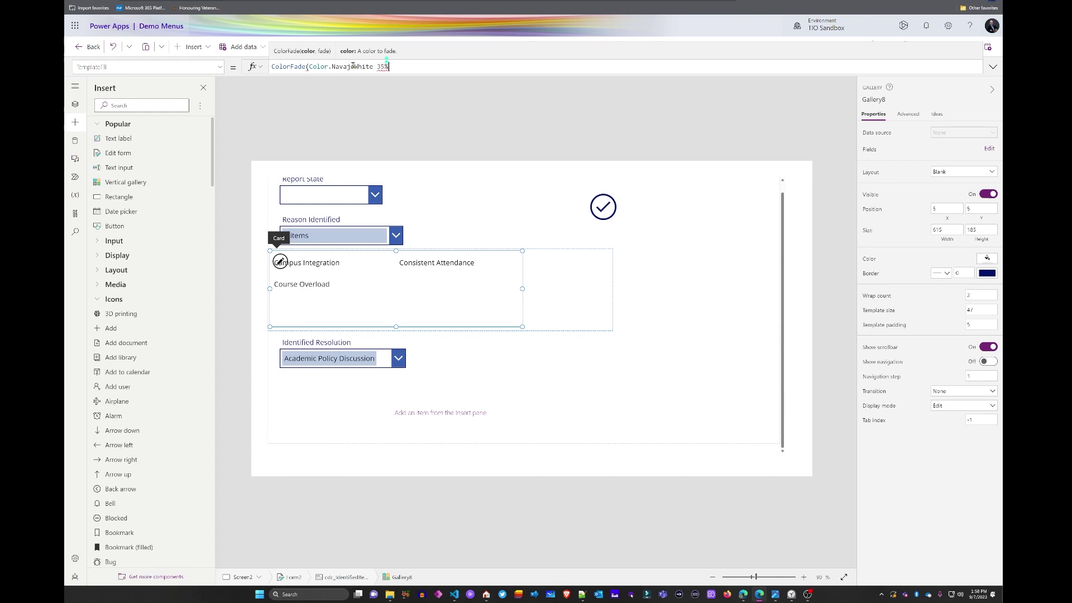
type(")")
type(",")
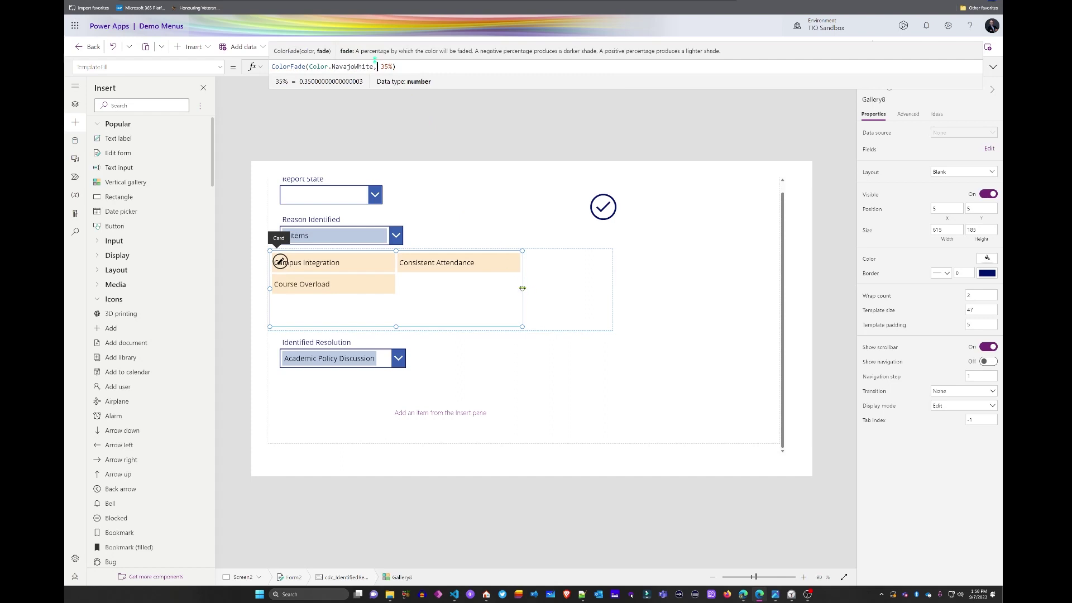
left_click_drag(522, 287, 592, 288)
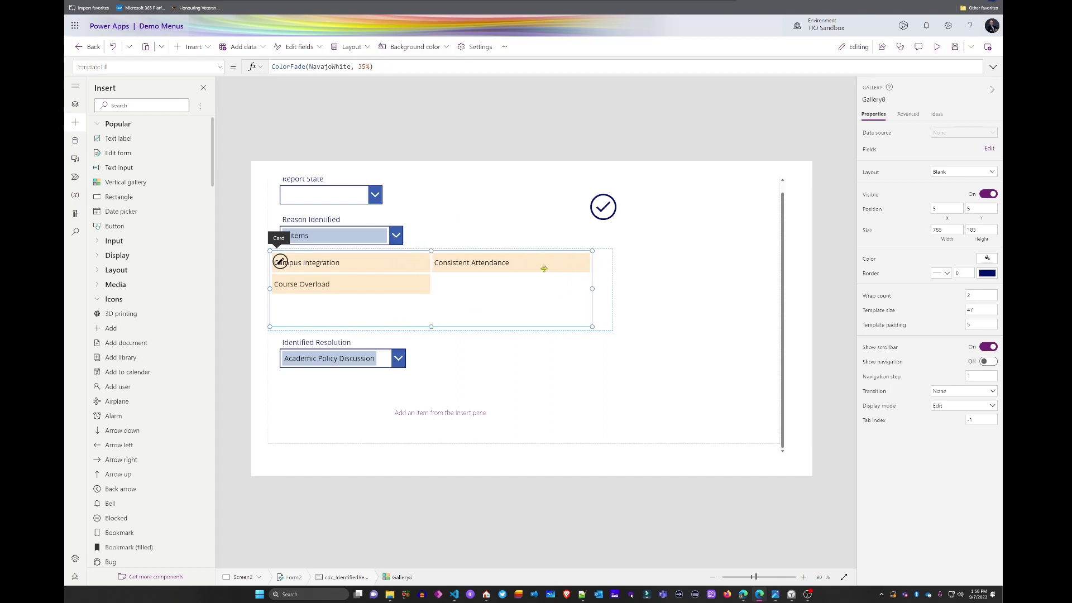
Preview the app, add Course Rigor and Cultural or Language Barriers to Reason Identified, and close the preview
left_click(935, 48)
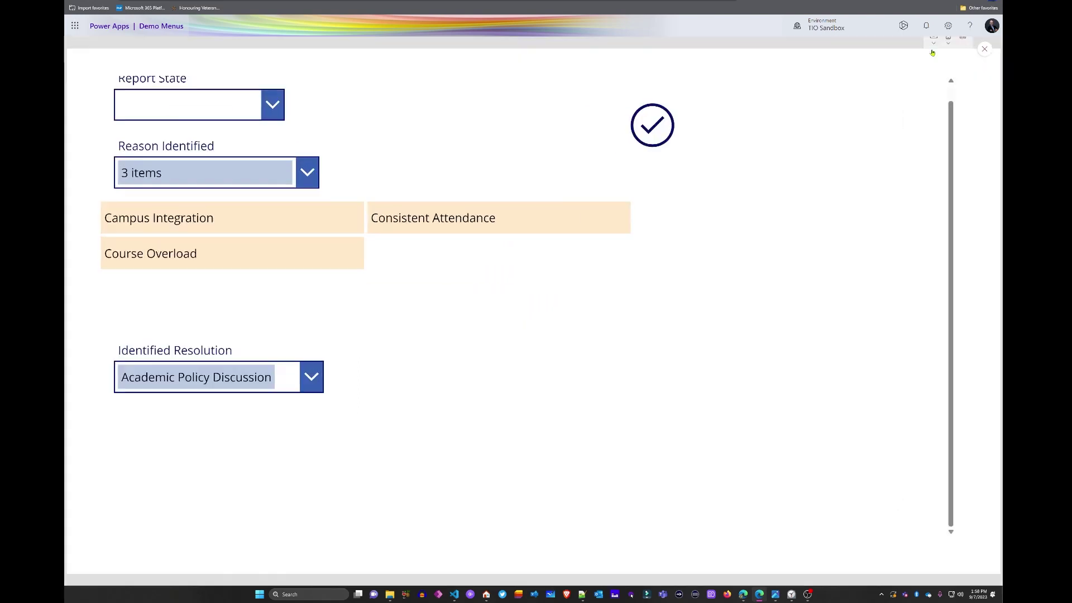
left_click(279, 178)
left_click(219, 381)
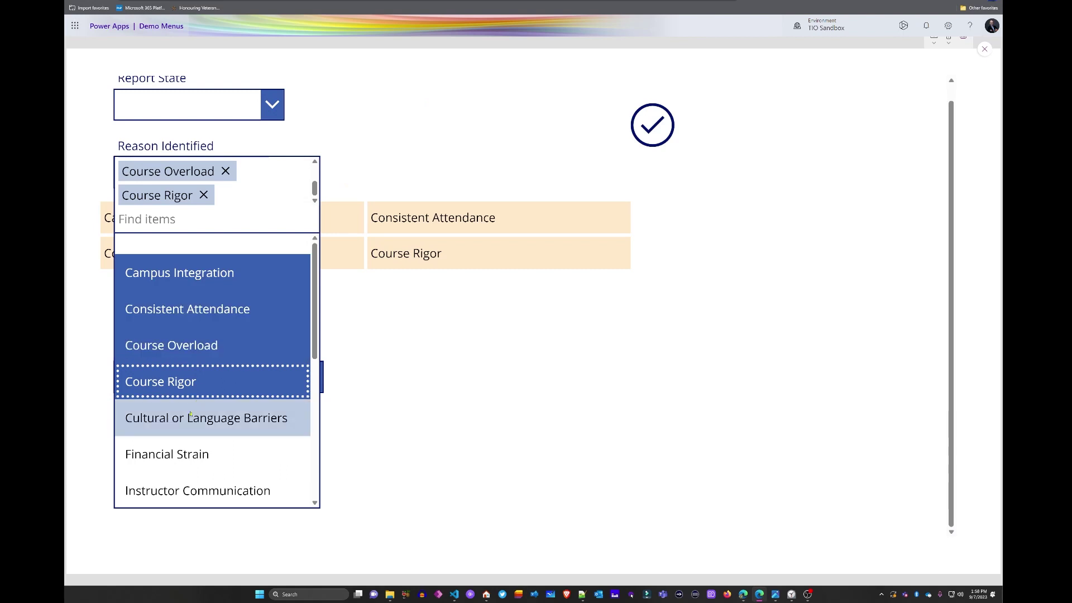
left_click(258, 417)
left_click(454, 98)
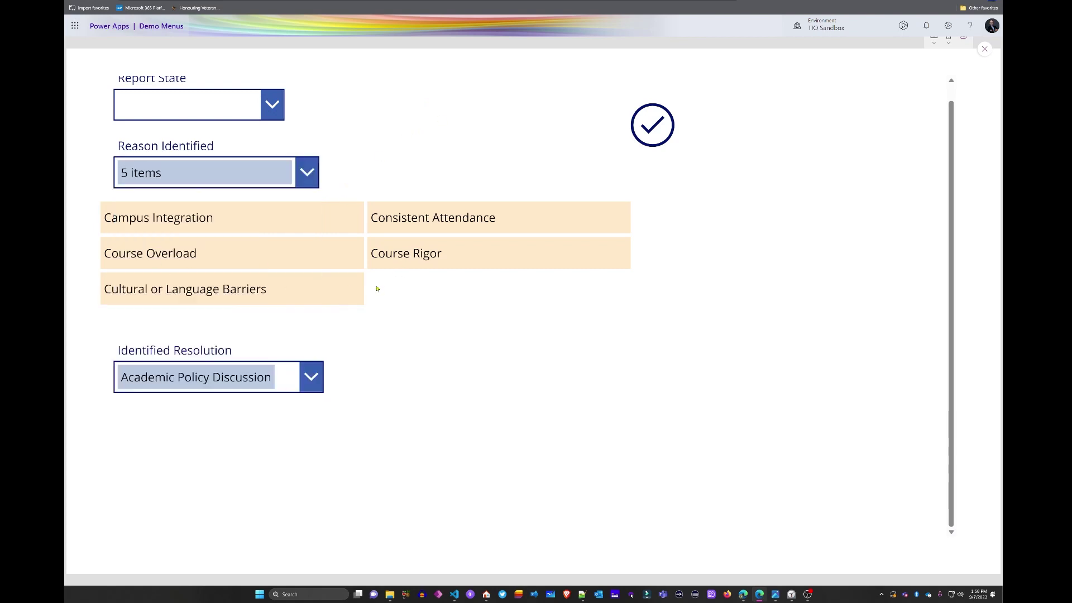
left_click(984, 49)
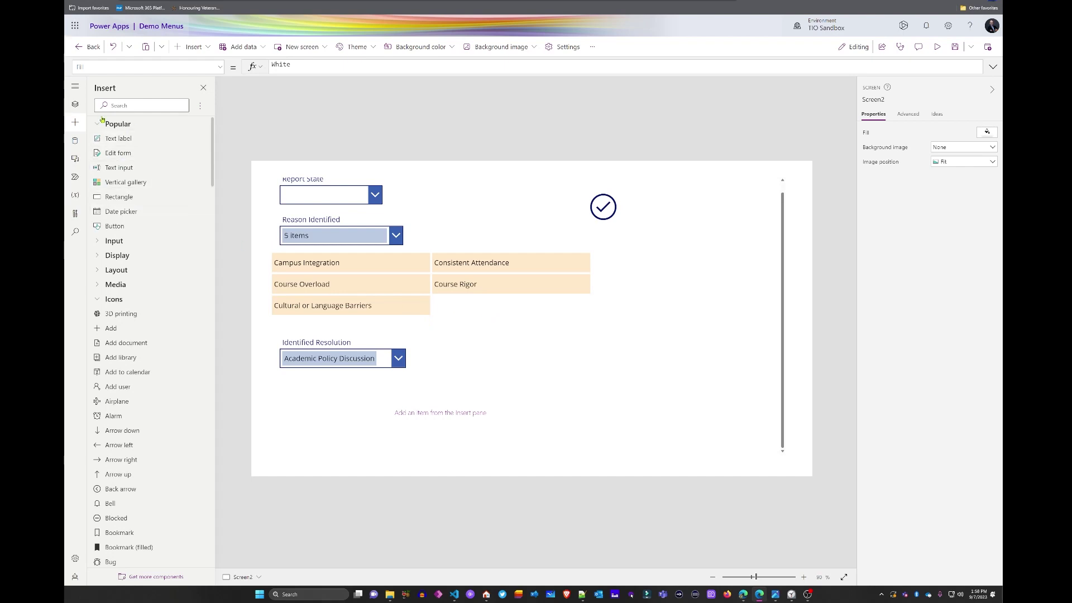
Copy the gallery from the cdc_IdentifiedReasonsGallery card and paste it into the cdc_IdentifiedResolutionsGallery card
left_click(75, 105)
left_click(146, 456)
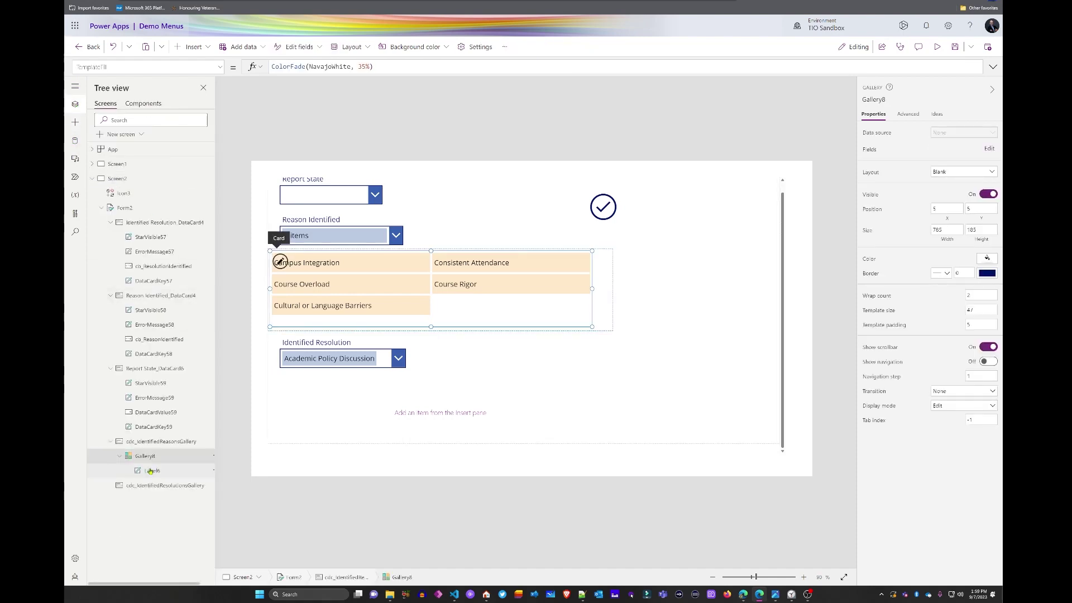
right_click(154, 457)
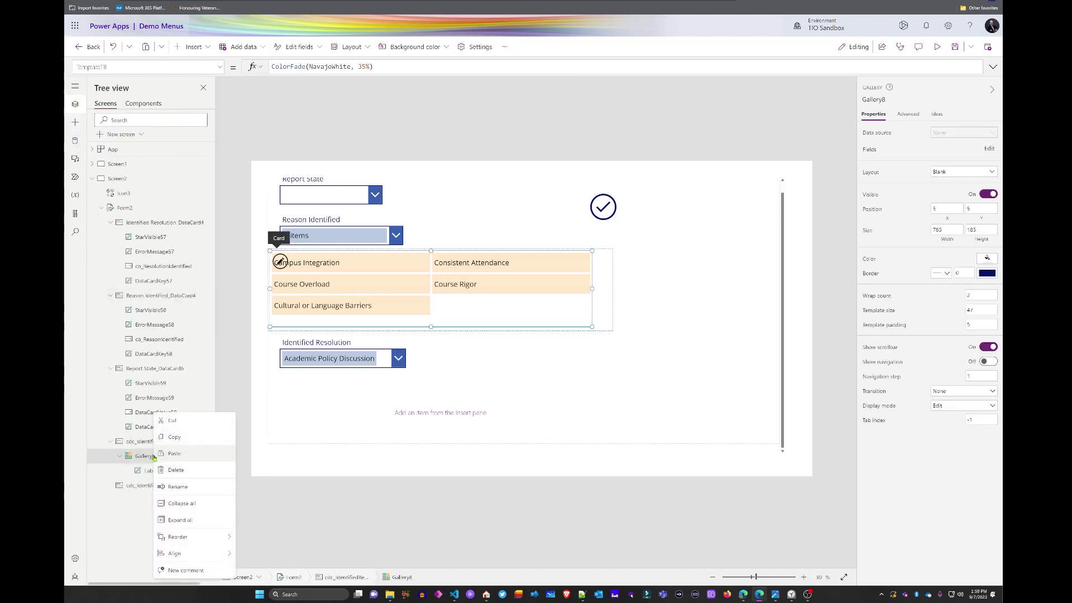
left_click(174, 437)
left_click(155, 485)
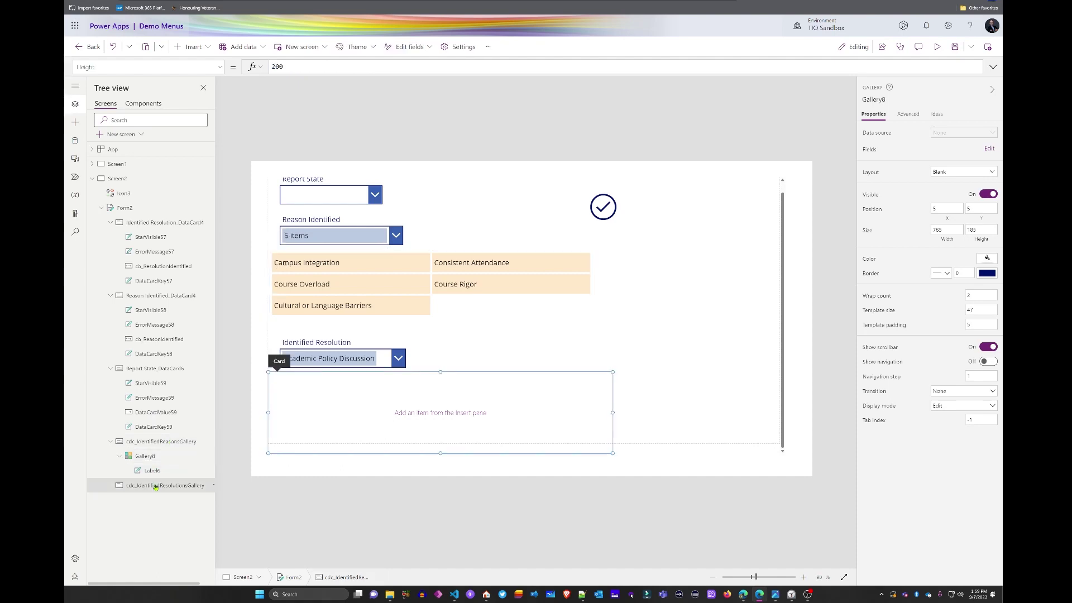
right_click(156, 485)
left_click(163, 495)
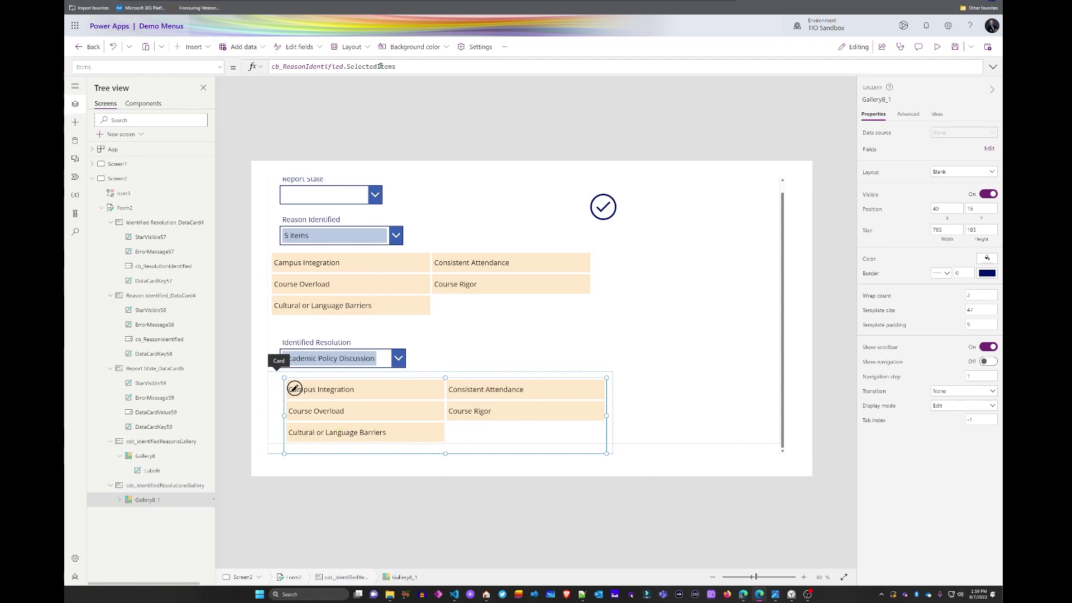
Set the pasted gallery's Items to cb_ResolutionIdentified.SelectedItems
left_click_drag(403, 66, 272, 67)
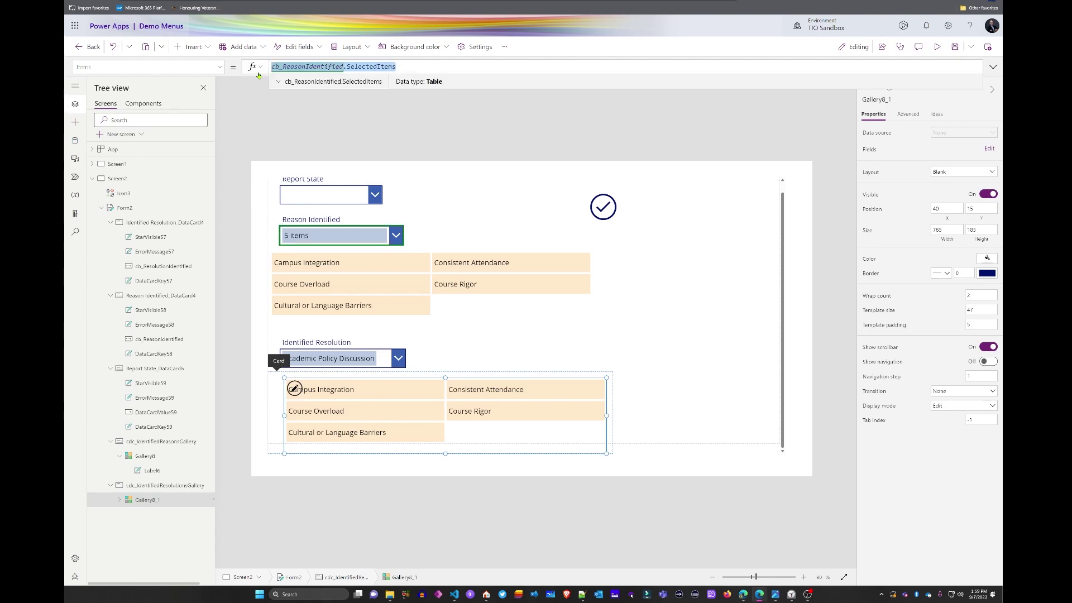
type("cb_Re")
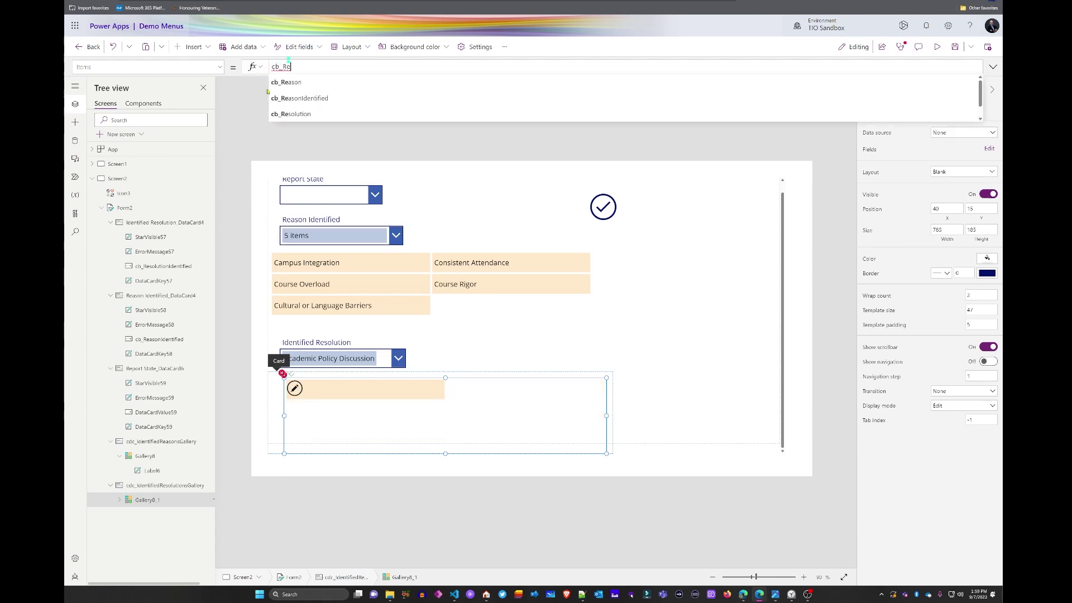
type("s")
left_click(308, 114)
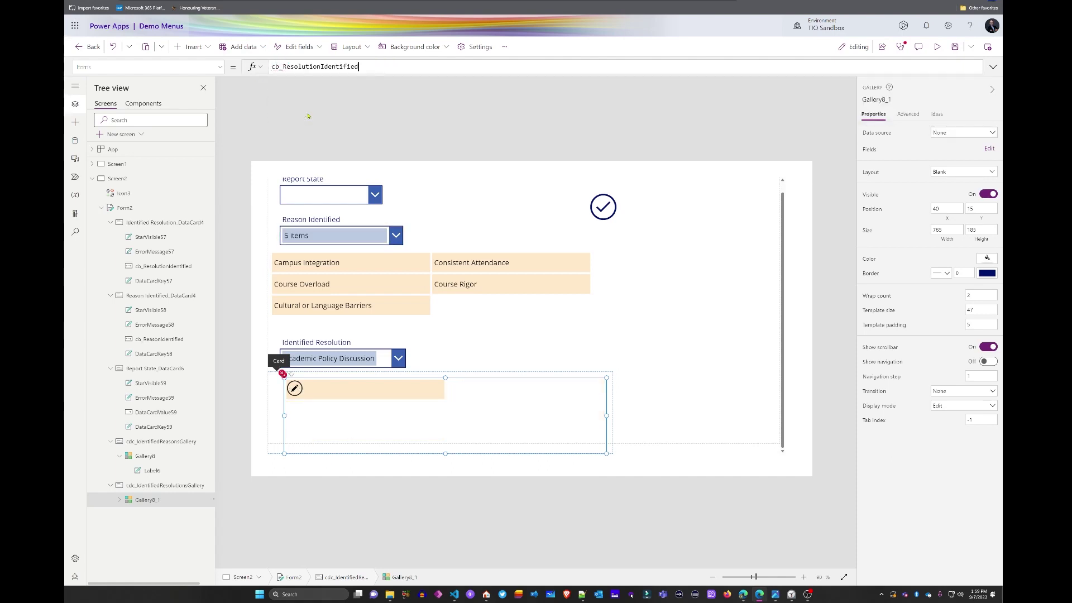
type(".Selected")
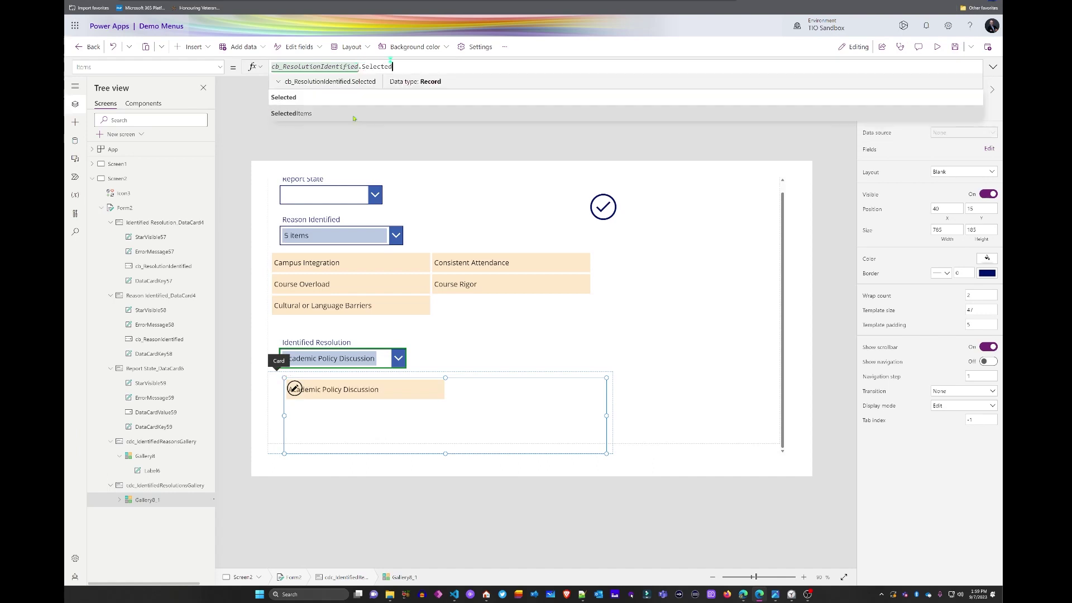
left_click(352, 116)
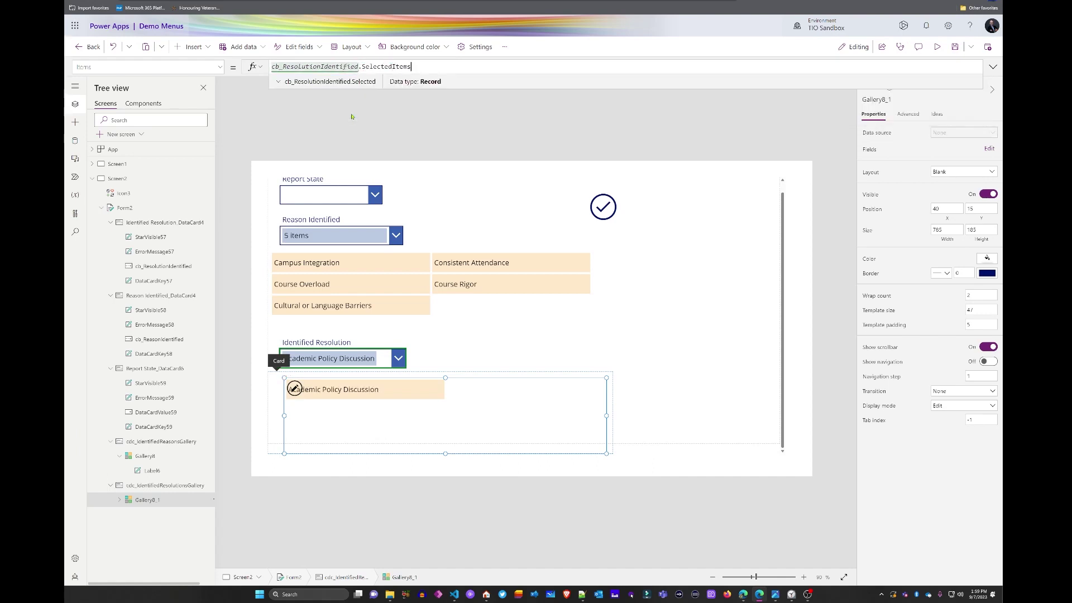
Shorten the resolutions gallery to a height of about 142 and move it to position 10, 10 in its card
left_click(446, 453)
left_click_drag(446, 452, 444, 434)
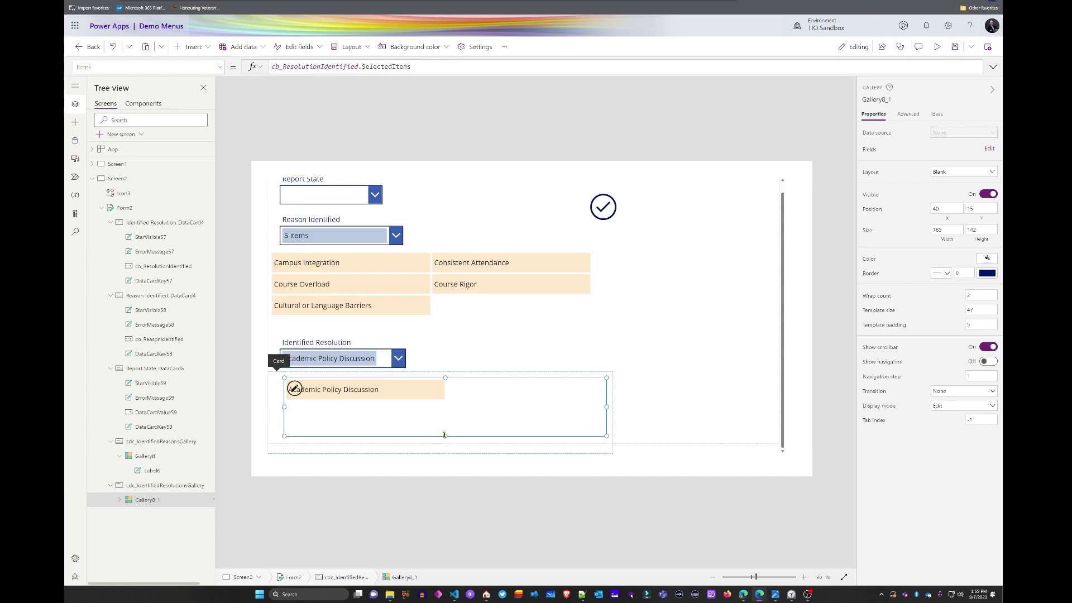
left_click(624, 419)
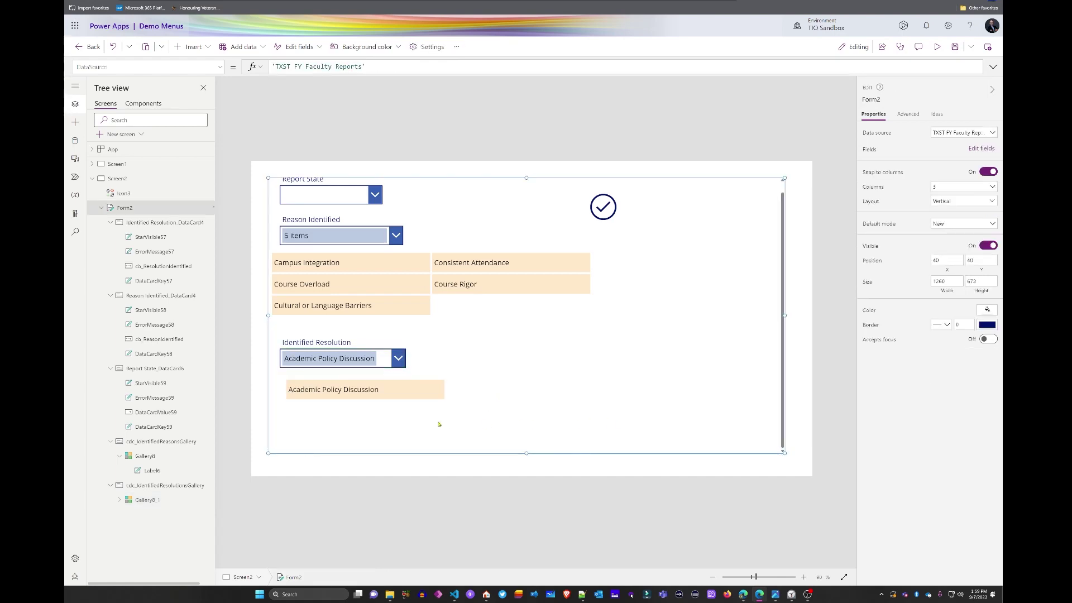
left_click(390, 396)
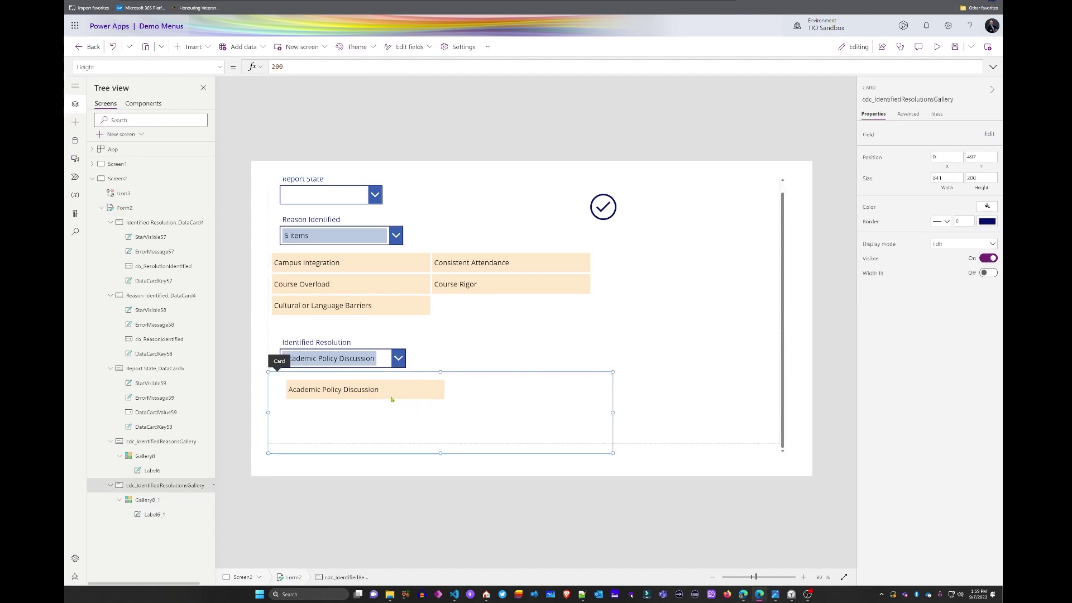
left_click(393, 394)
left_click(435, 413)
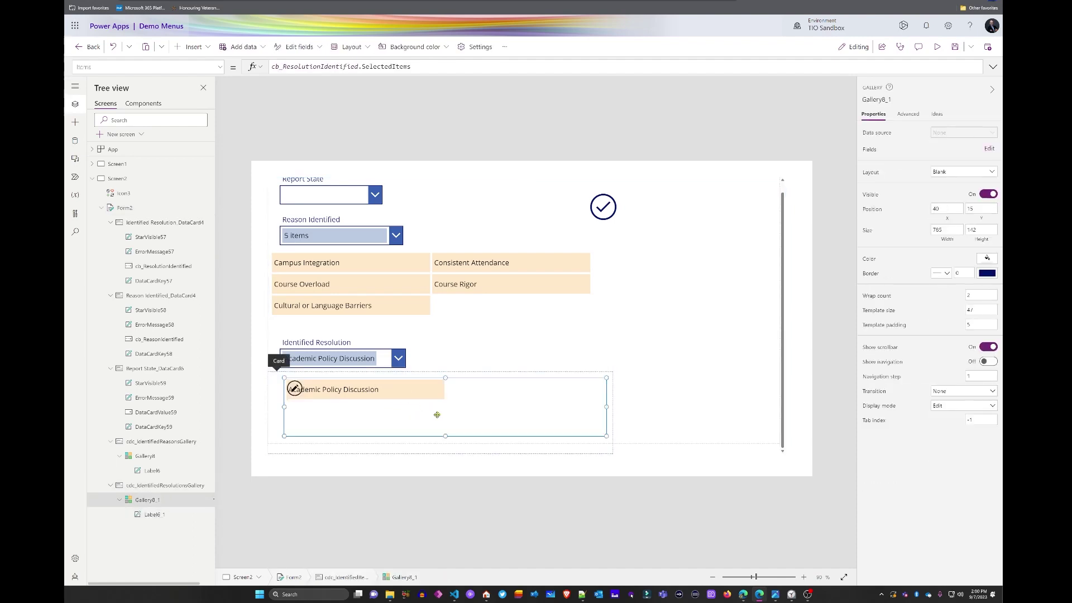
left_click(694, 381)
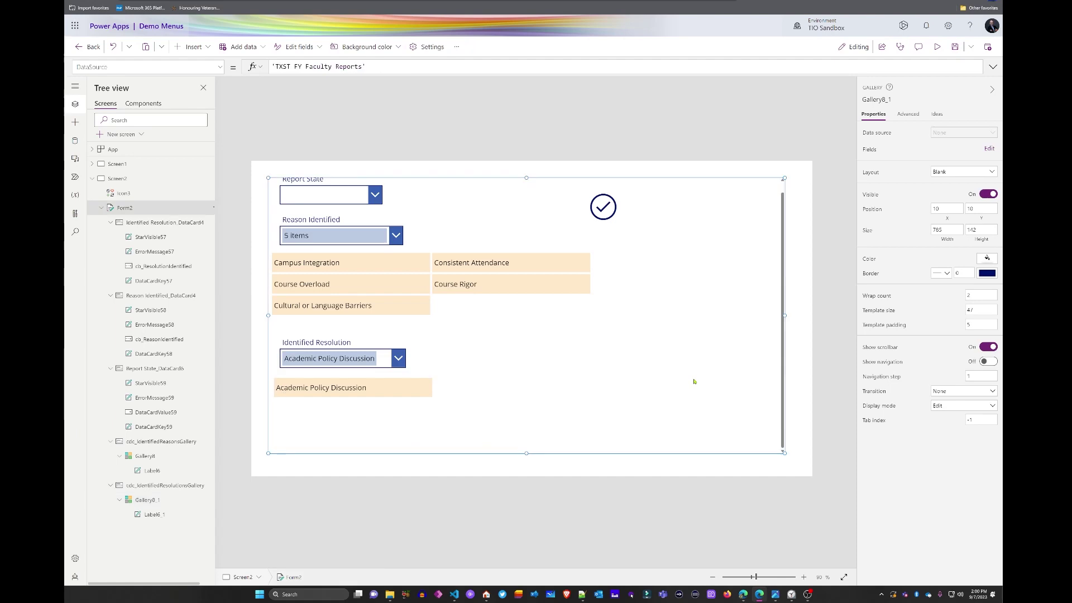
left_click(380, 392)
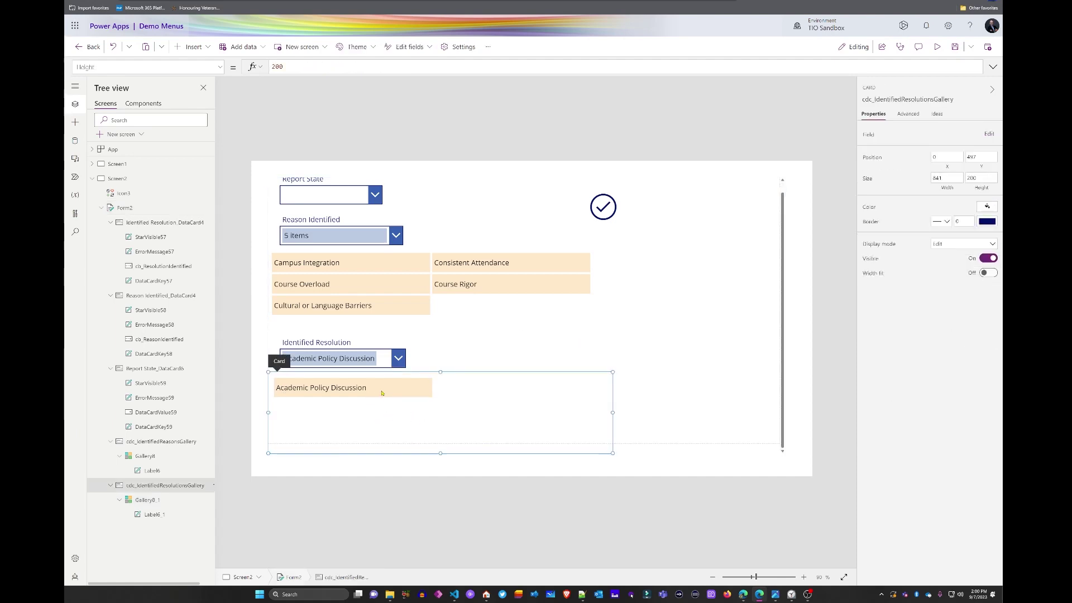
Narrow Form2 to a width of about 877 and widen both custom gallery cards to about 876
left_click(693, 363)
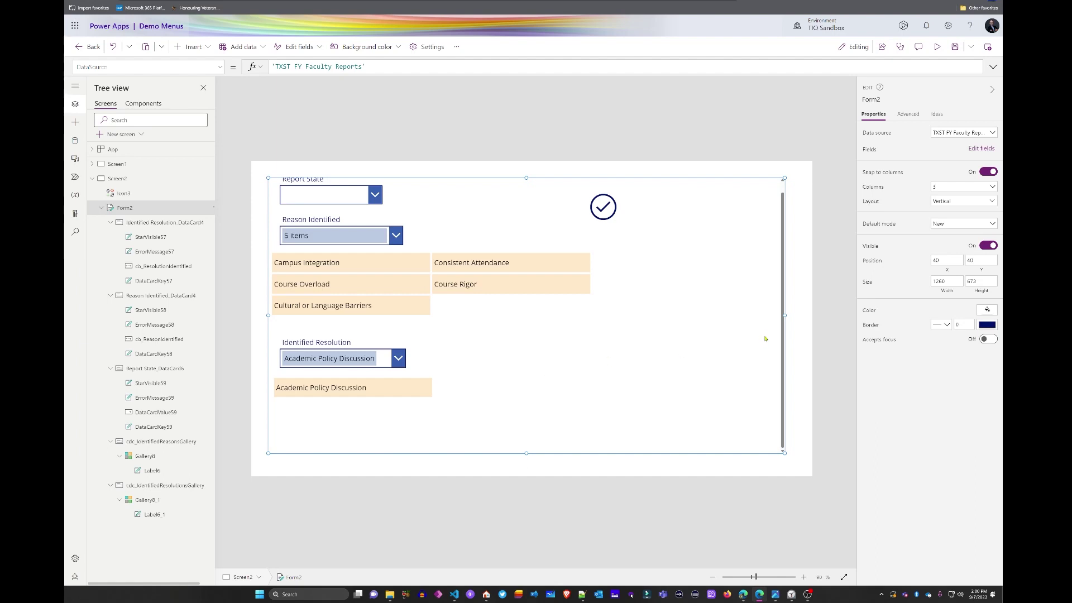
left_click_drag(784, 316, 628, 325)
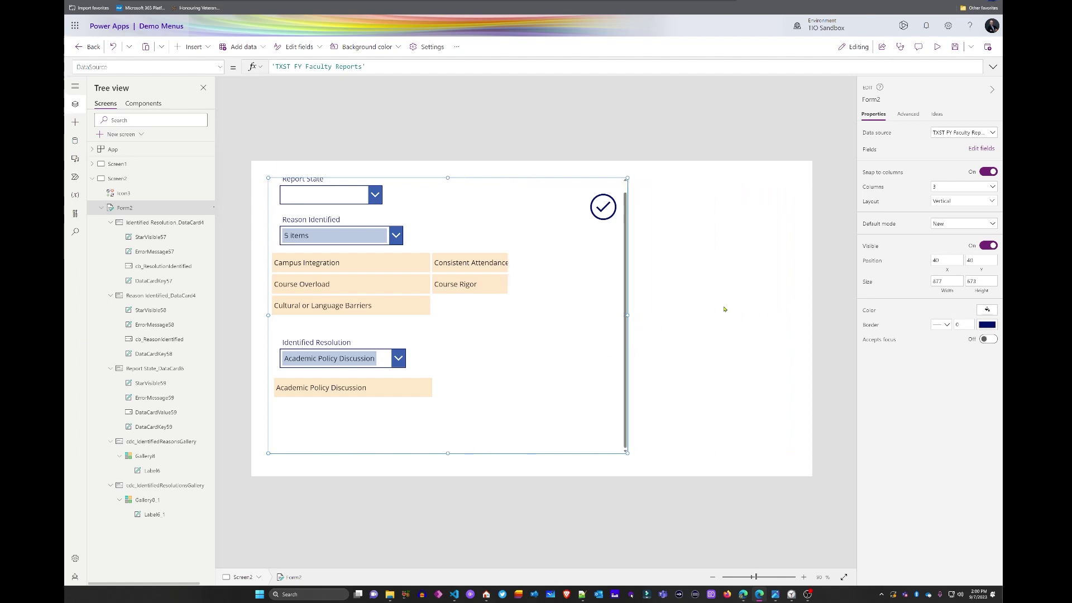
left_click(500, 288)
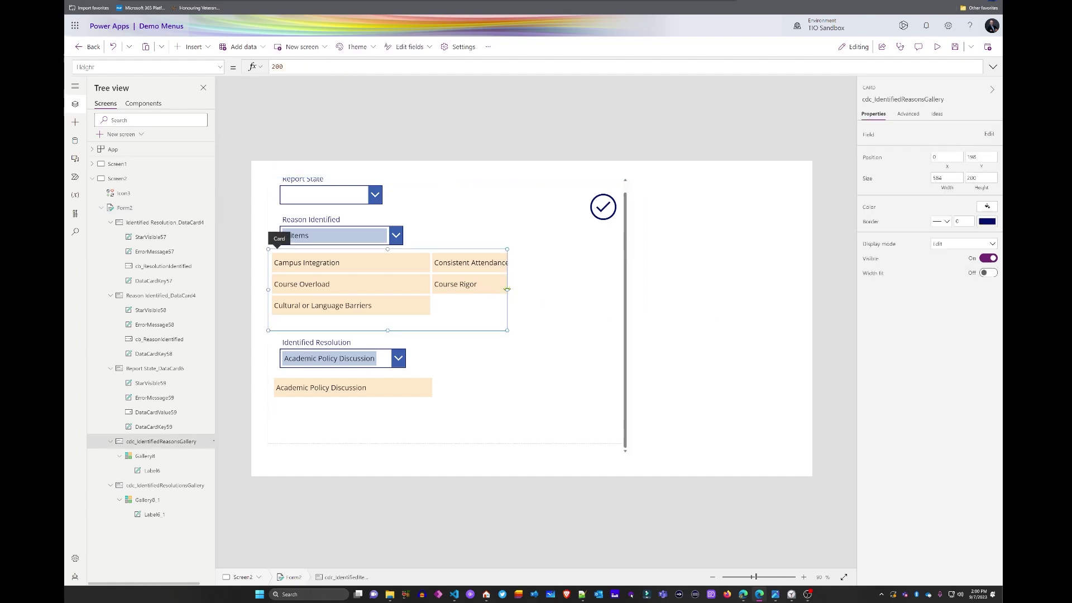
left_click_drag(538, 289, 574, 288)
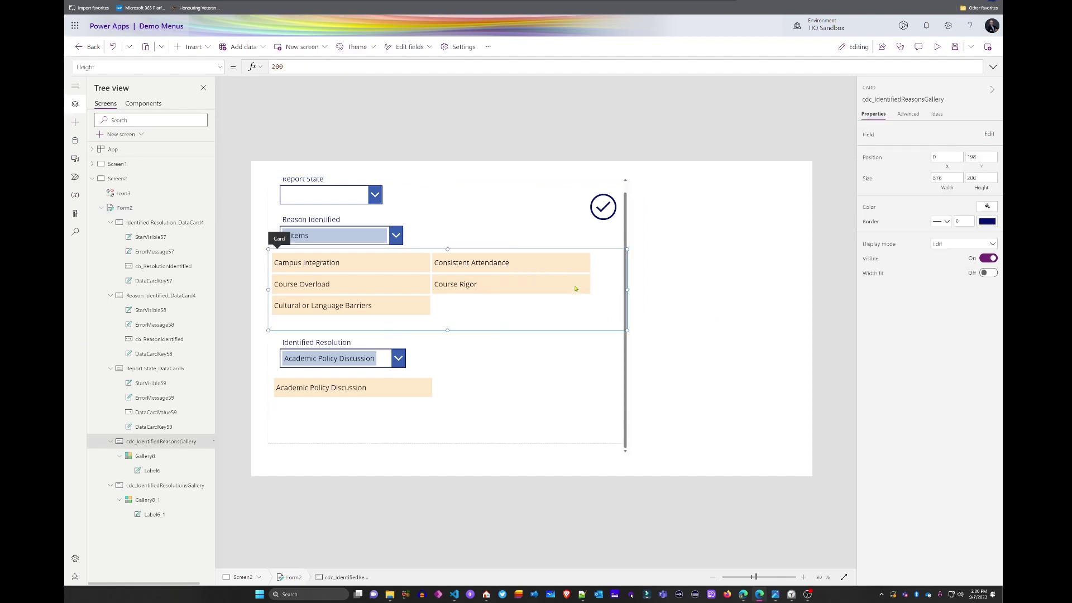
left_click(749, 291)
left_click(480, 394)
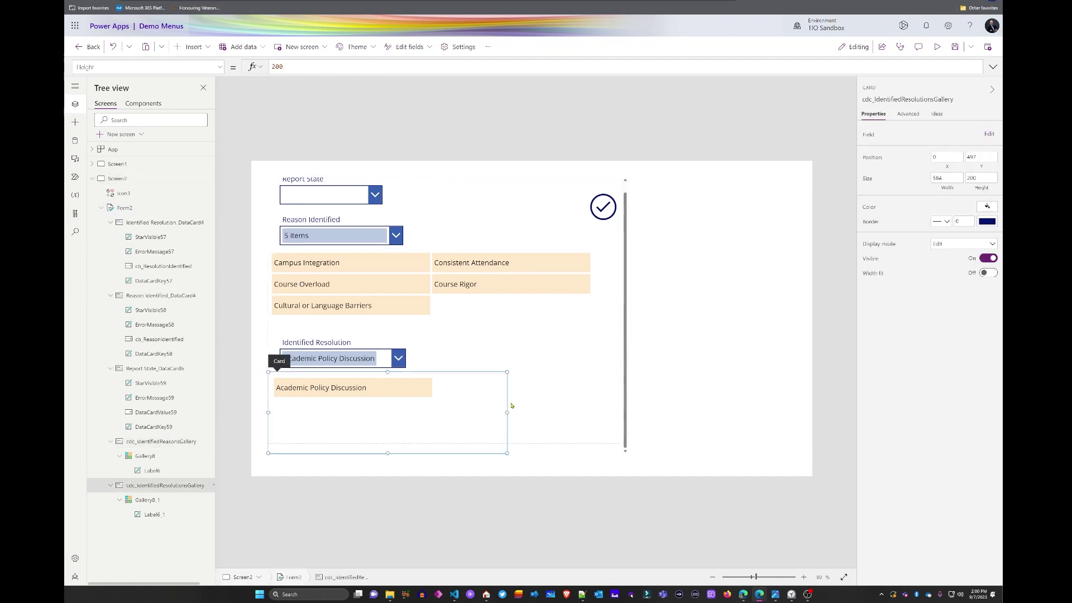
left_click_drag(596, 412, 604, 412)
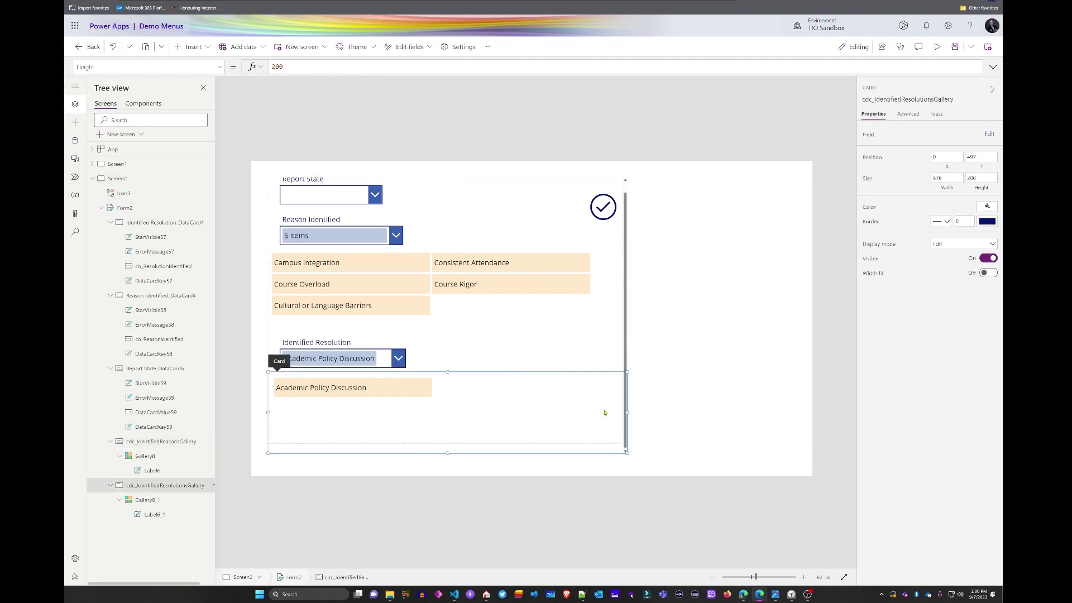
left_click(723, 339)
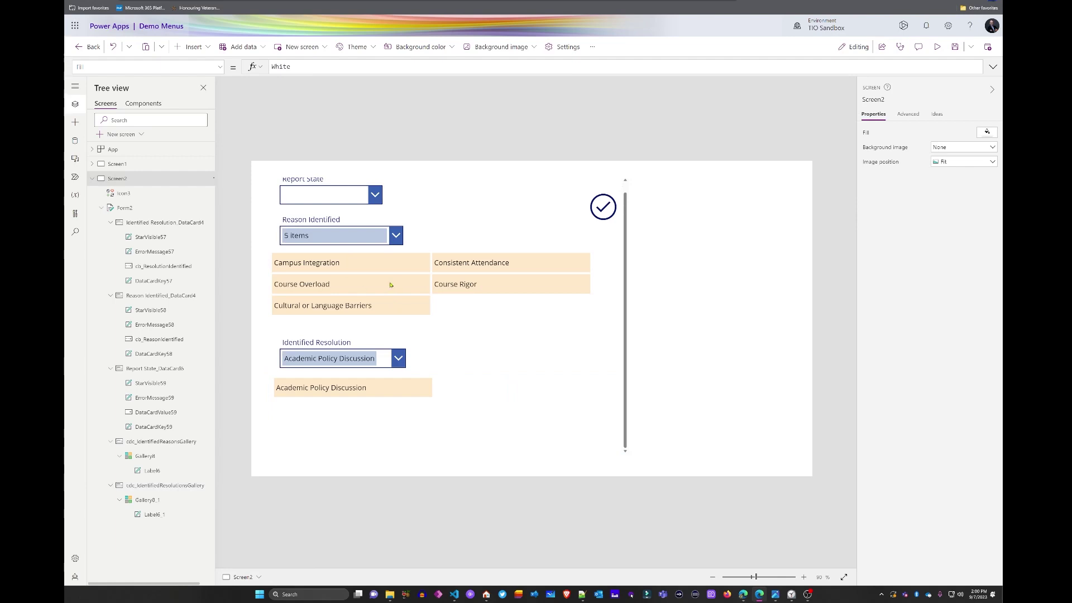
left_click(482, 317)
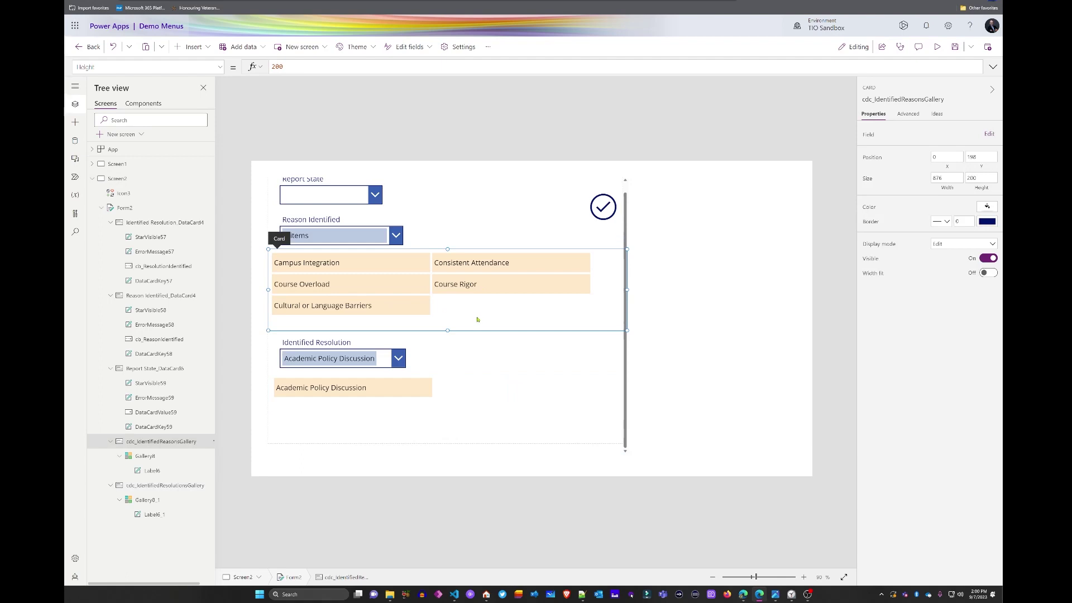
left_click(690, 262)
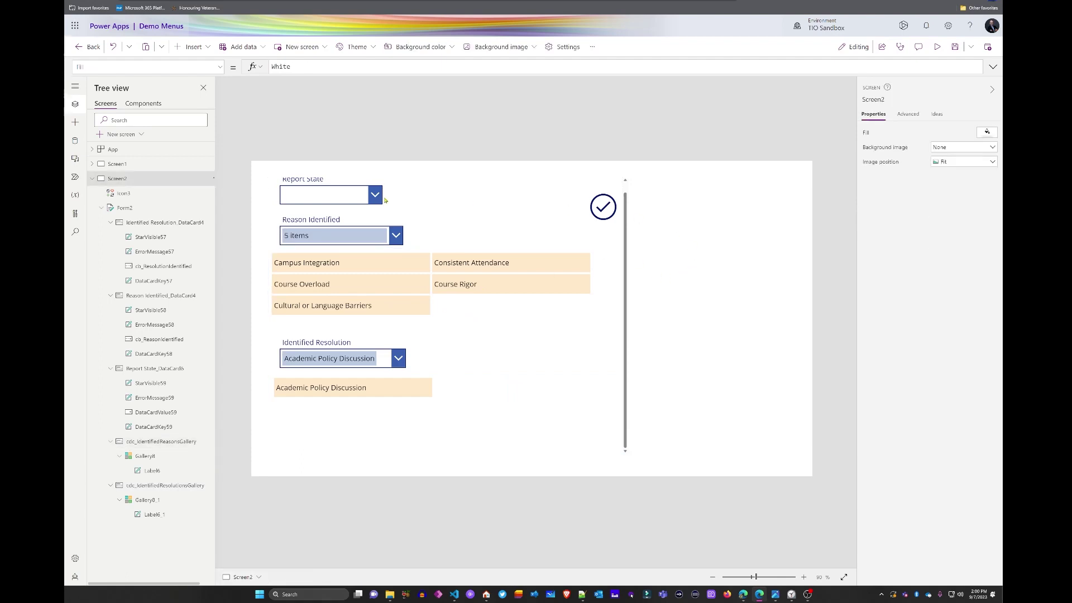
Insert a text label on Screen2 and place it beside the form at about position 1020, 235
left_click(76, 124)
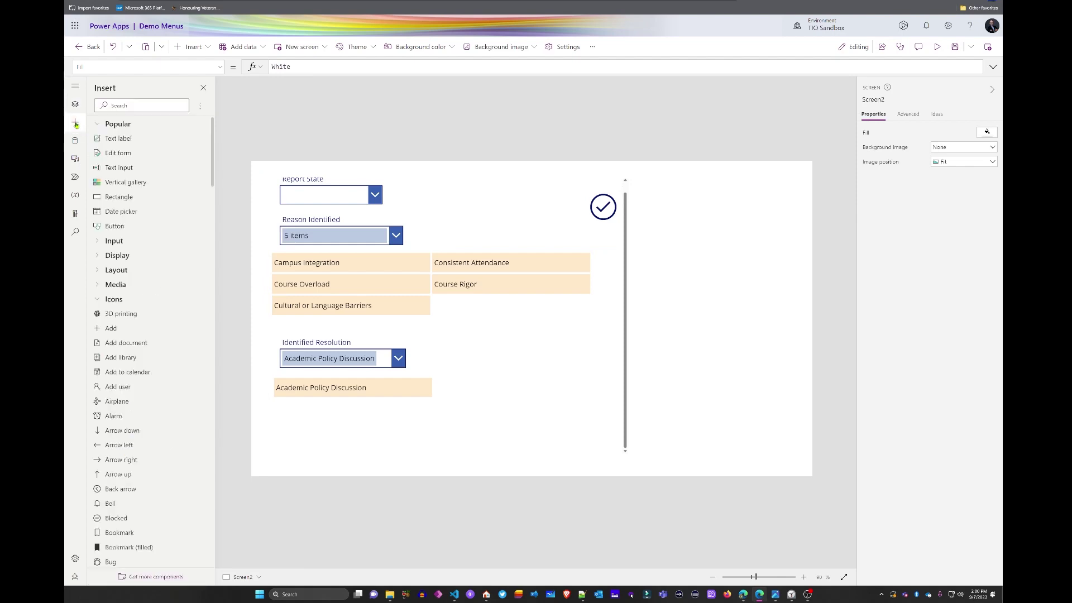
left_click(118, 139)
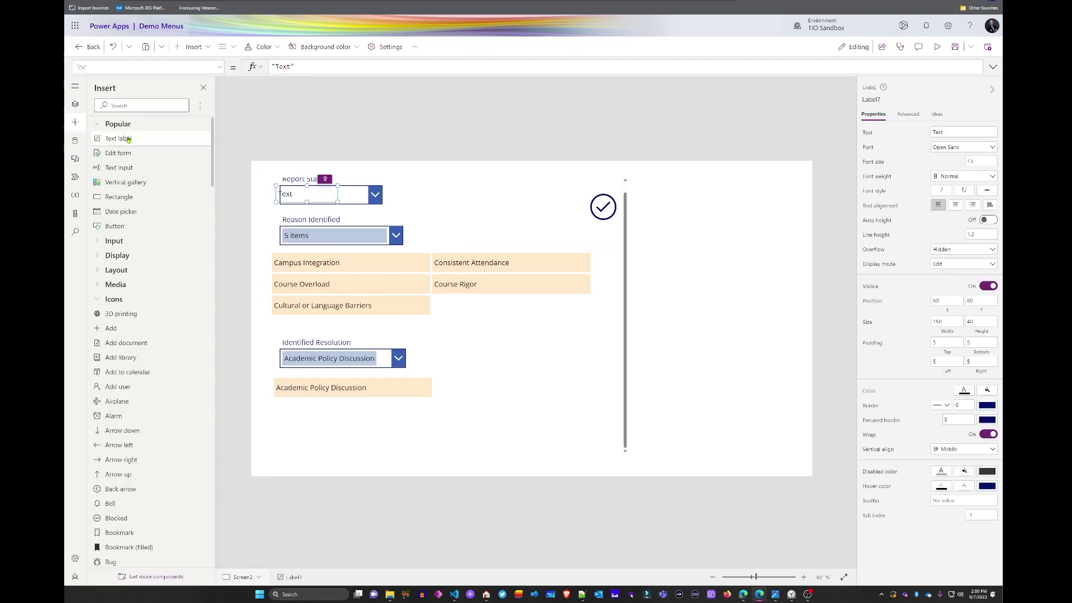
left_click_drag(309, 190, 705, 266)
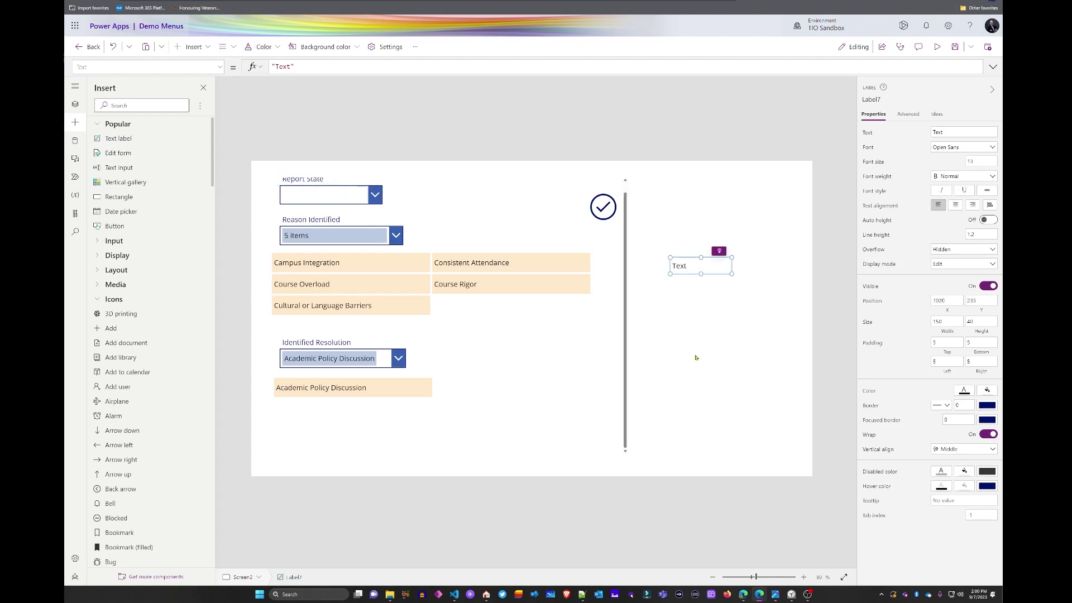
left_click(708, 353)
Set the new label's Text to CountRows(cb_ReasonIdentified.SelectedItems)
left_click(680, 266)
left_click(312, 66)
key("ctrl+a")
type("Count")
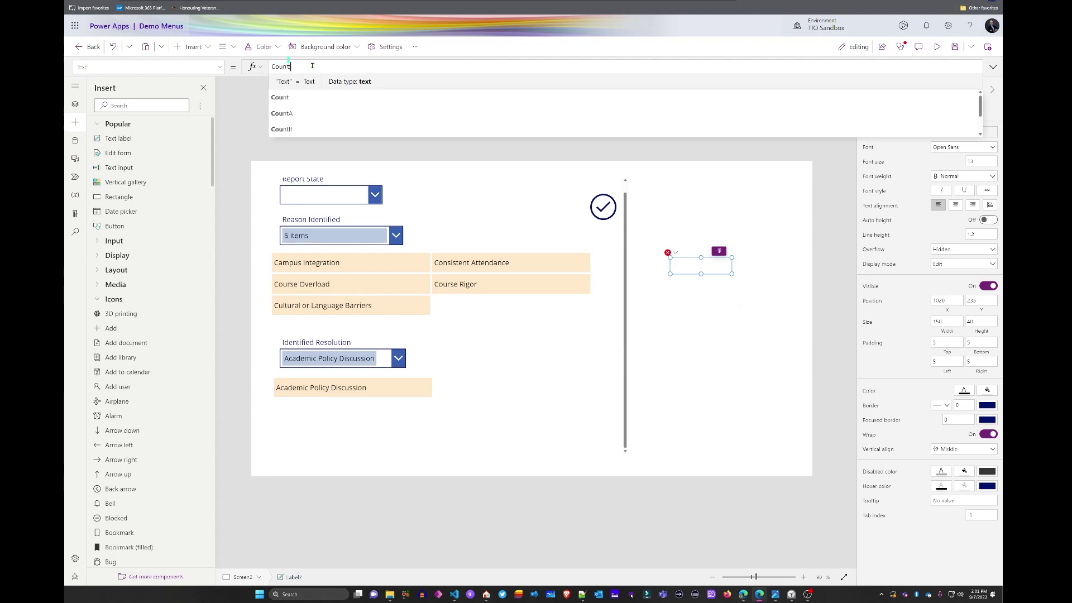
type("Rows(")
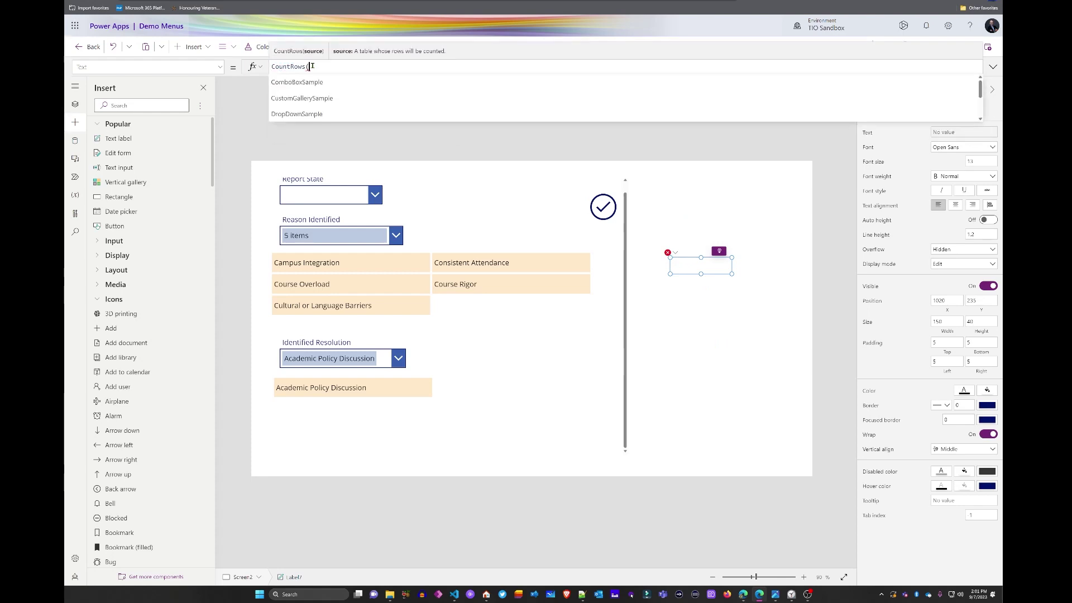
type("Co")
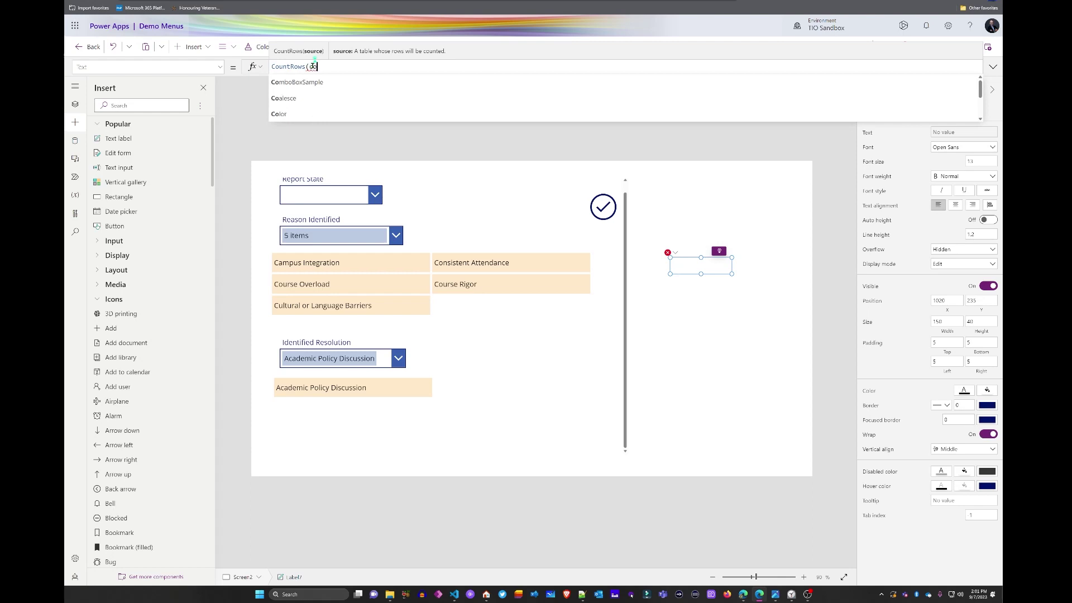
key("BackSpace")
key("BackSpace")
type("cb")
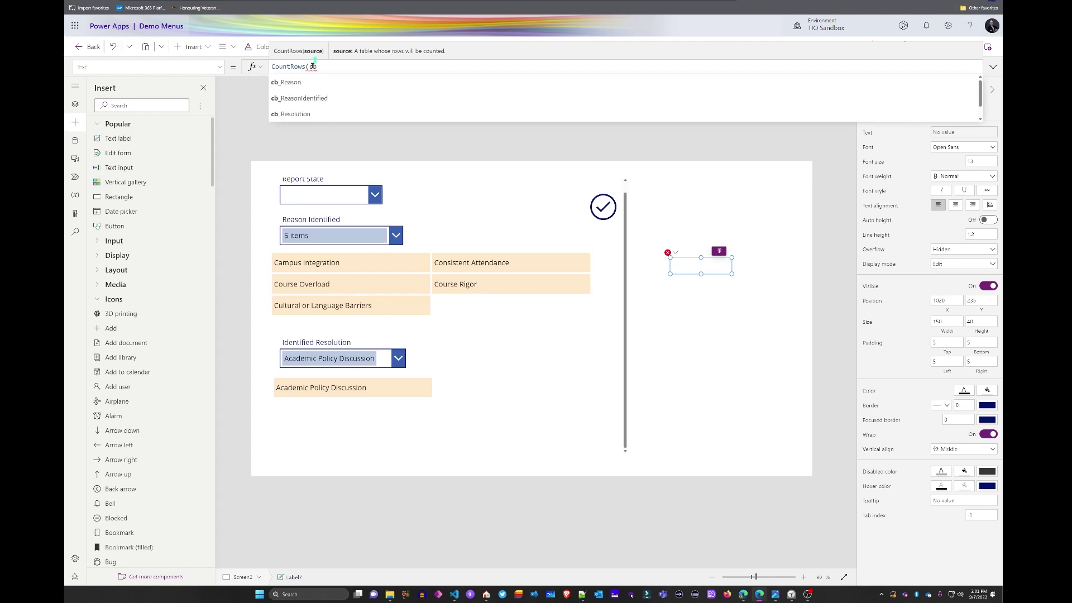
left_click(332, 98)
type(".Sele")
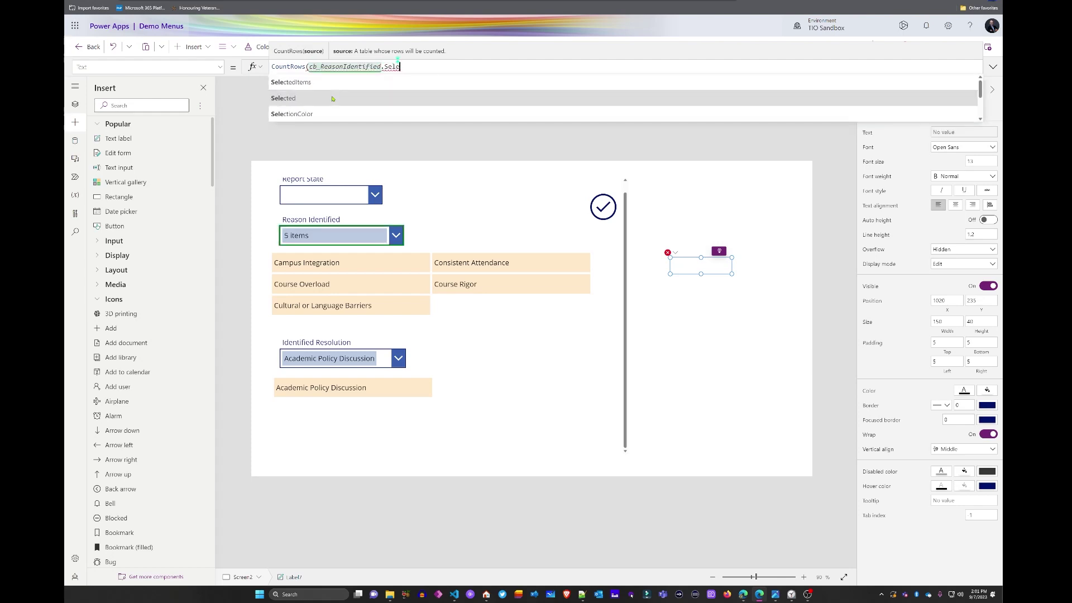
key("Tab")
type(")")
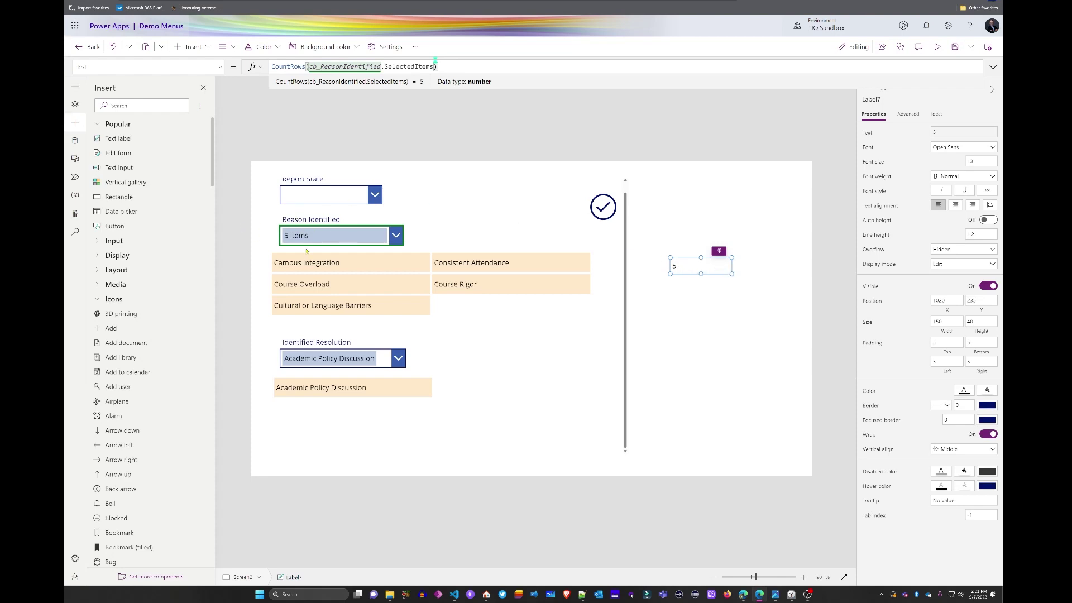
Test the count label in preview by adding Financial Strain and removing Campus Integration, Consistent Attendance and Course Overload from Reason Identified
left_click(937, 46)
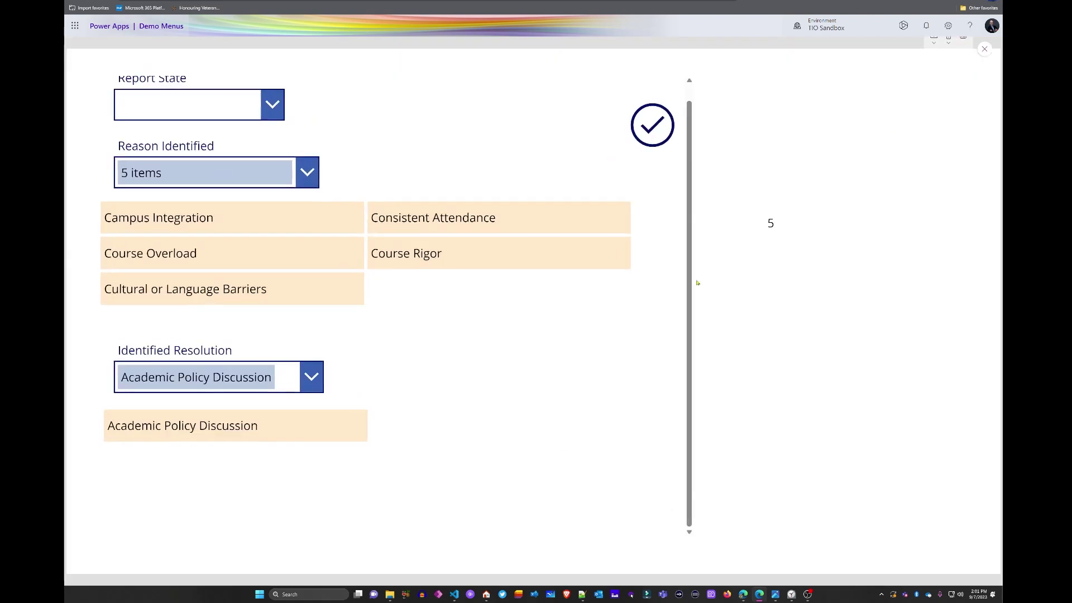
left_click(316, 176)
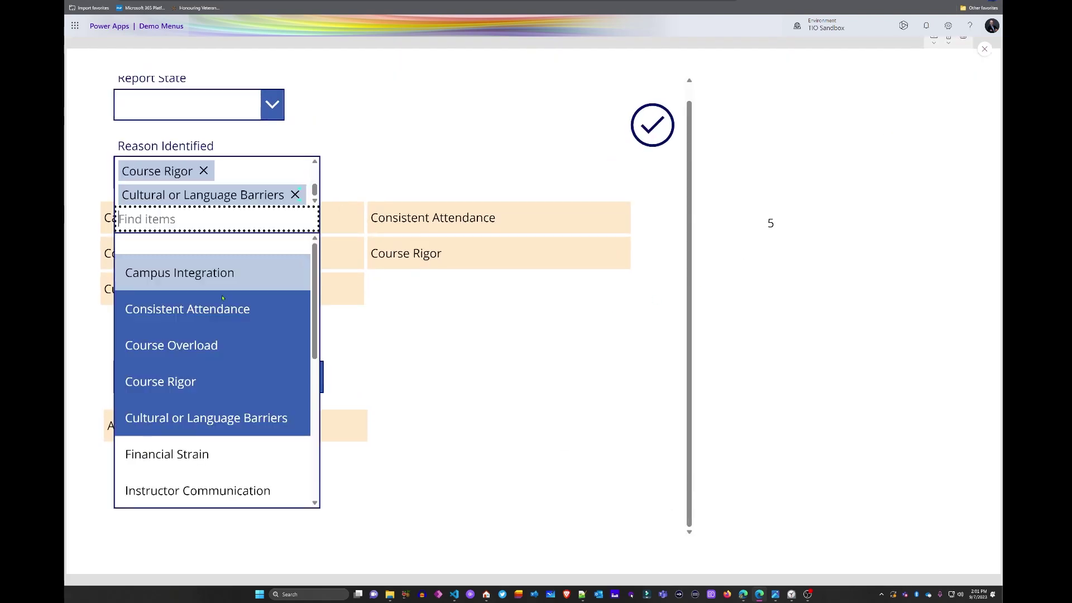
left_click(201, 455)
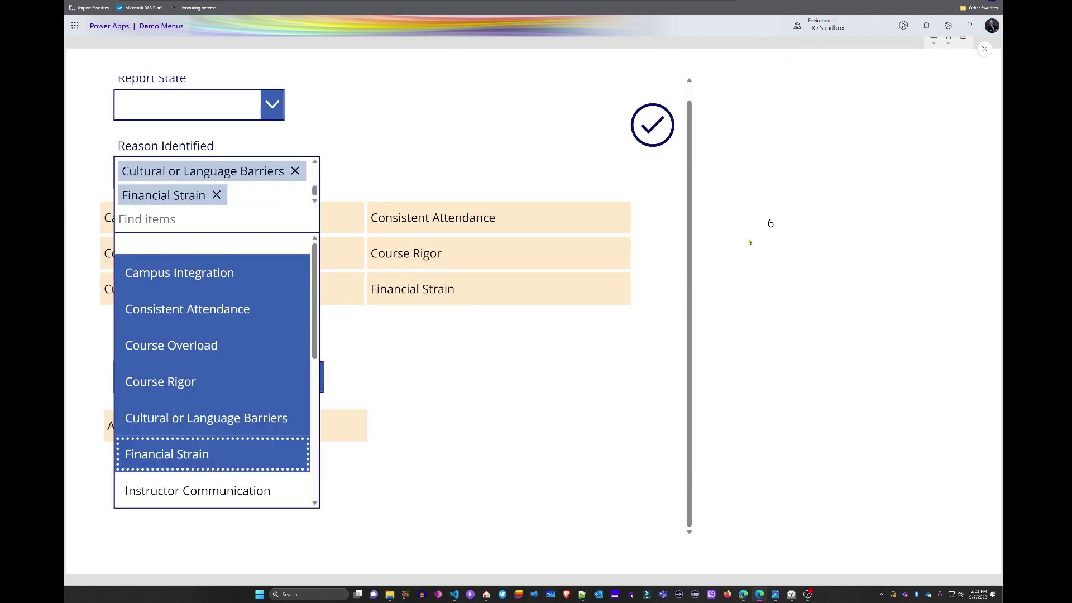
left_click(180, 272)
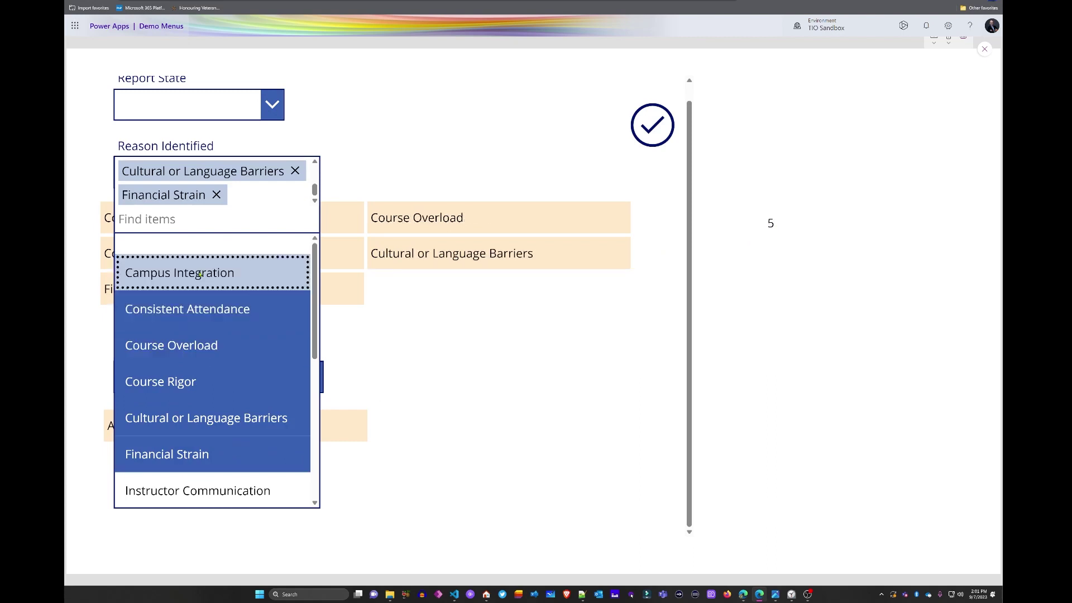
left_click(207, 305)
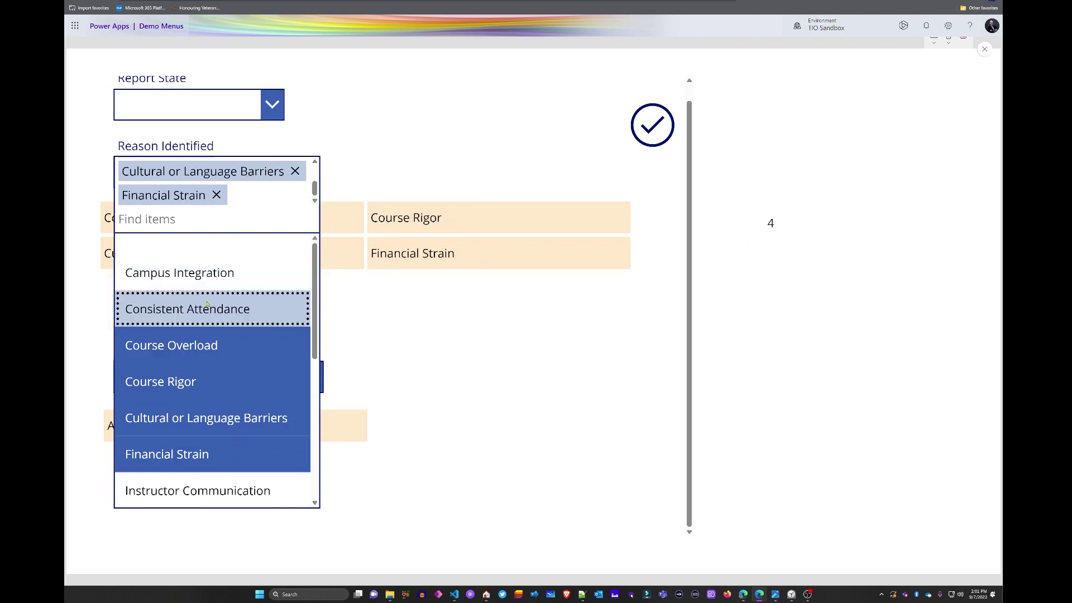
left_click(209, 337)
left_click(833, 194)
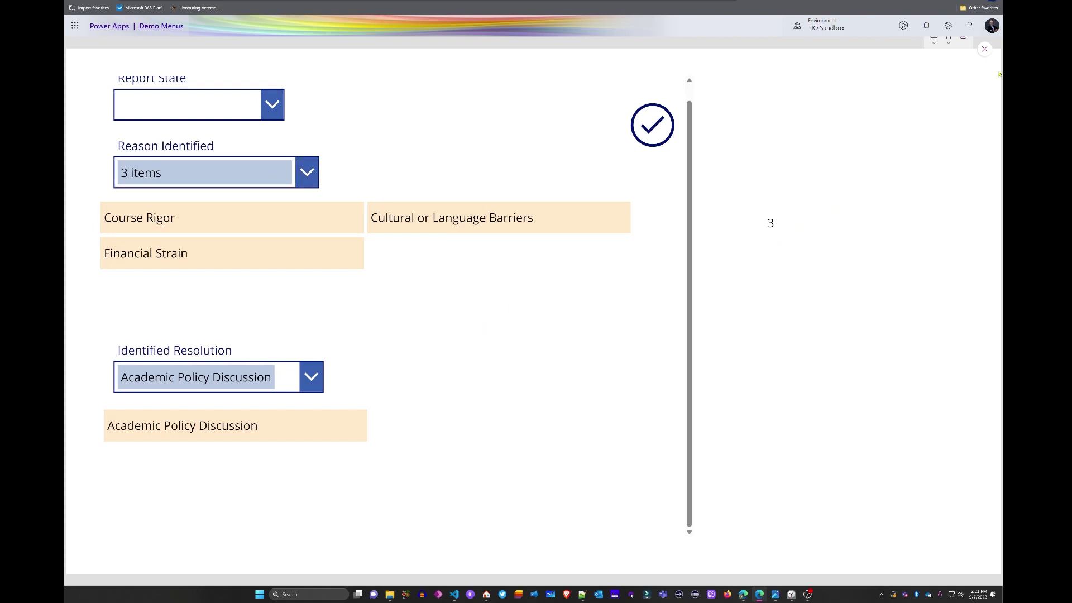
left_click(984, 50)
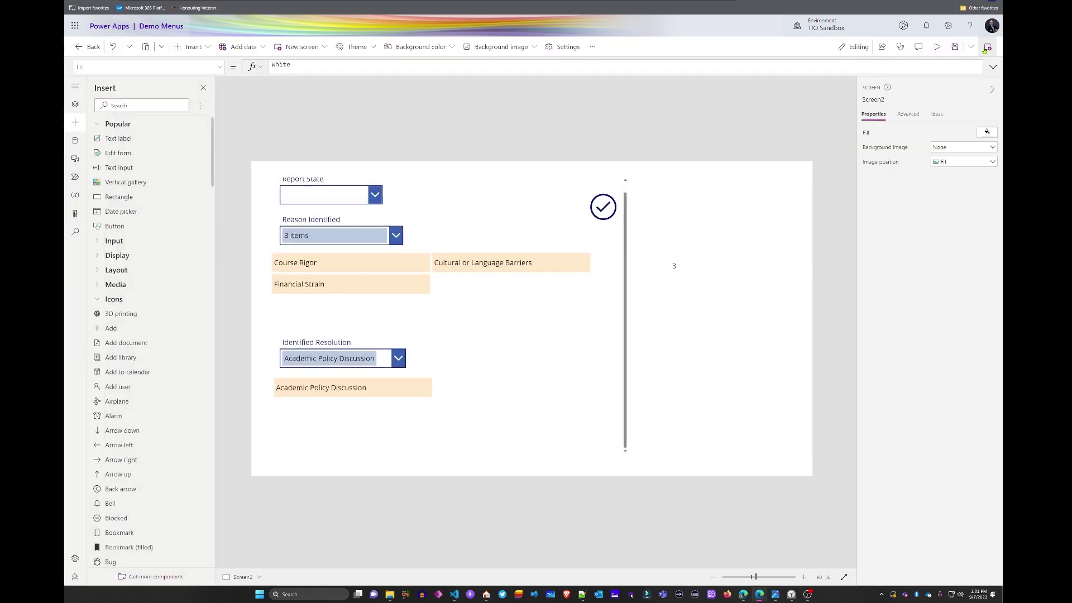
Replace the Visible value of the cdc_IdentifiedReasonsGallery card with an If formula testing CountRows(cb_ReasonIdentified.SelectedItems)>0
left_click(483, 307)
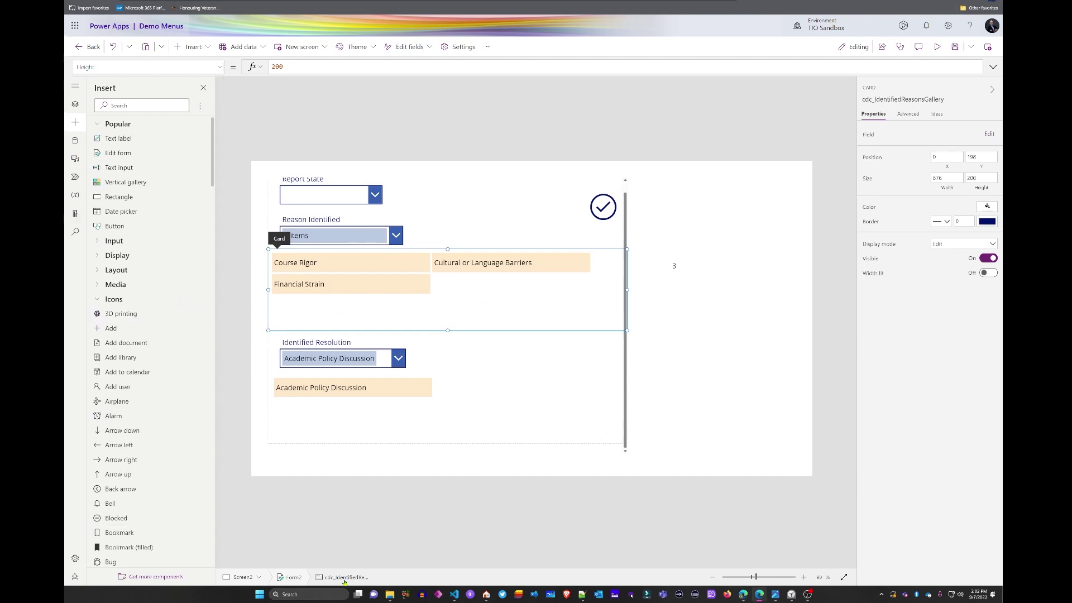
left_click(75, 104)
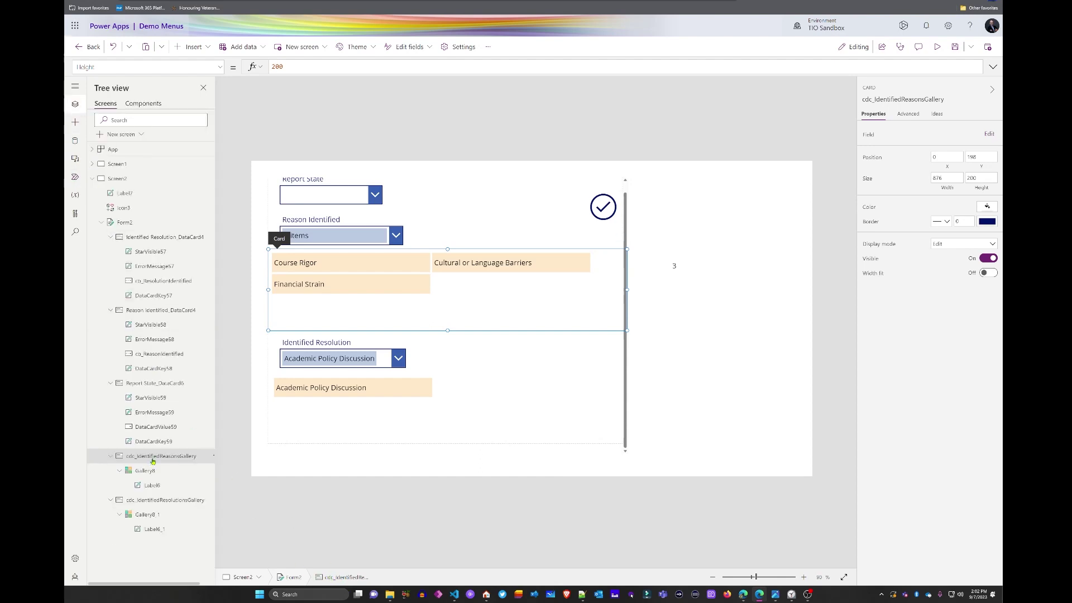
left_click(219, 68)
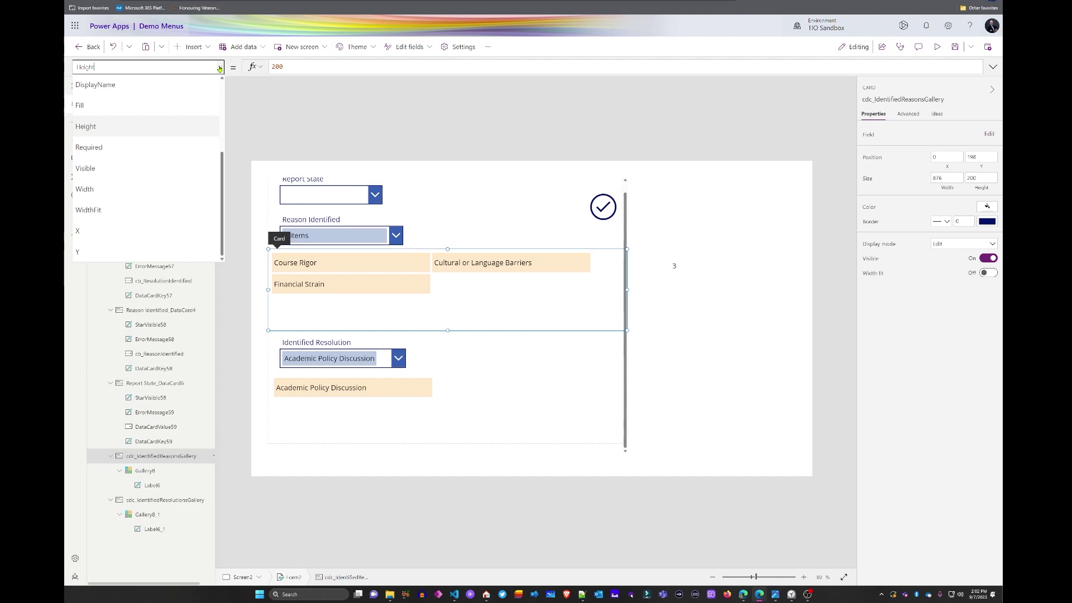
left_click(139, 167)
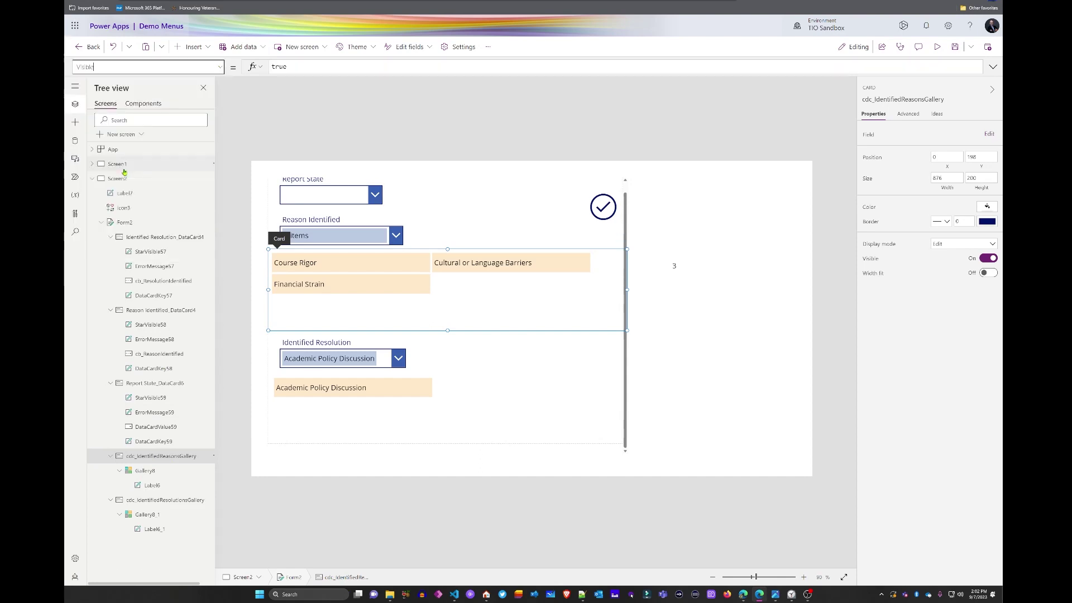
double_click(304, 63)
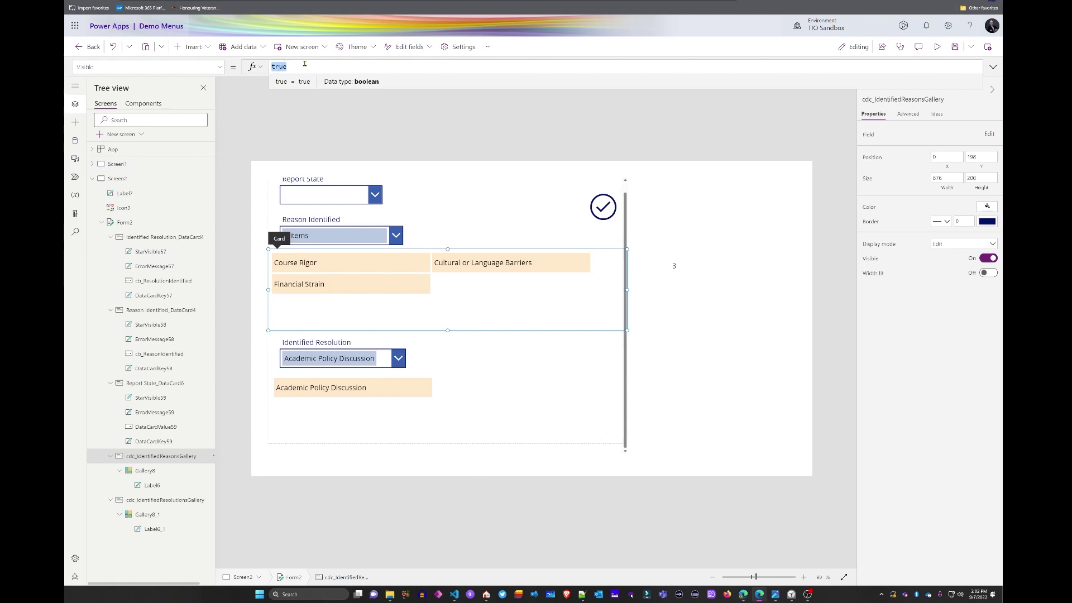
type("If")
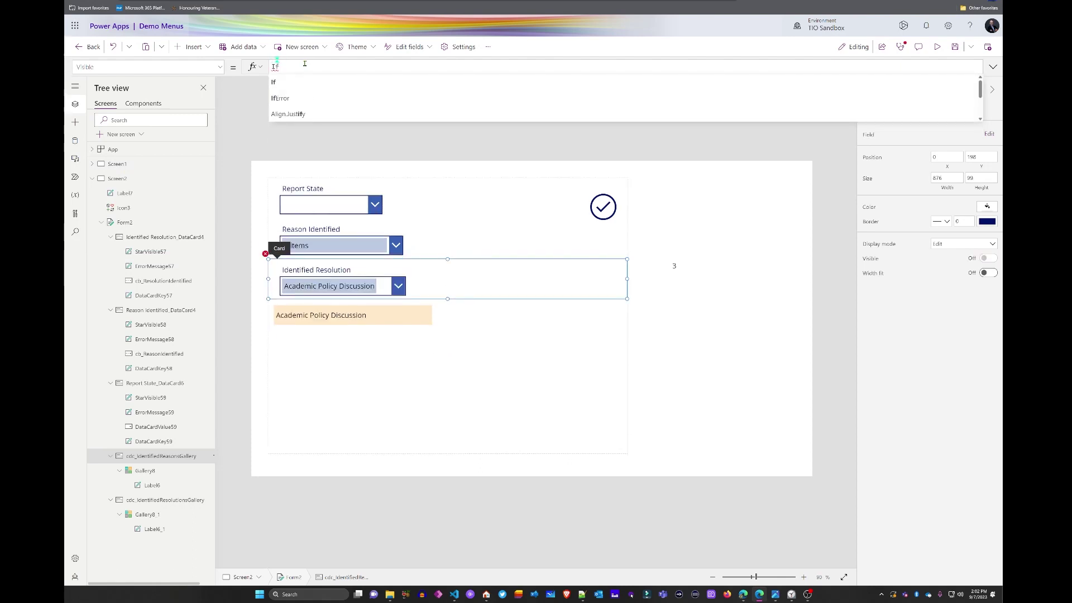
type("(")
key("shift+Return")
type("CountRows(")
type("cb")
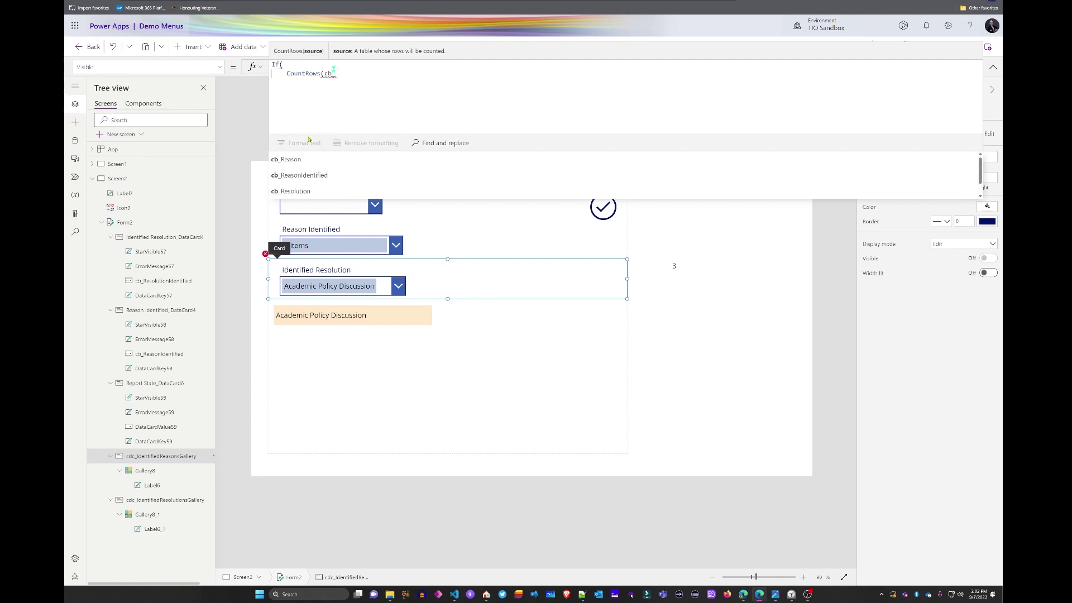
left_click(302, 175)
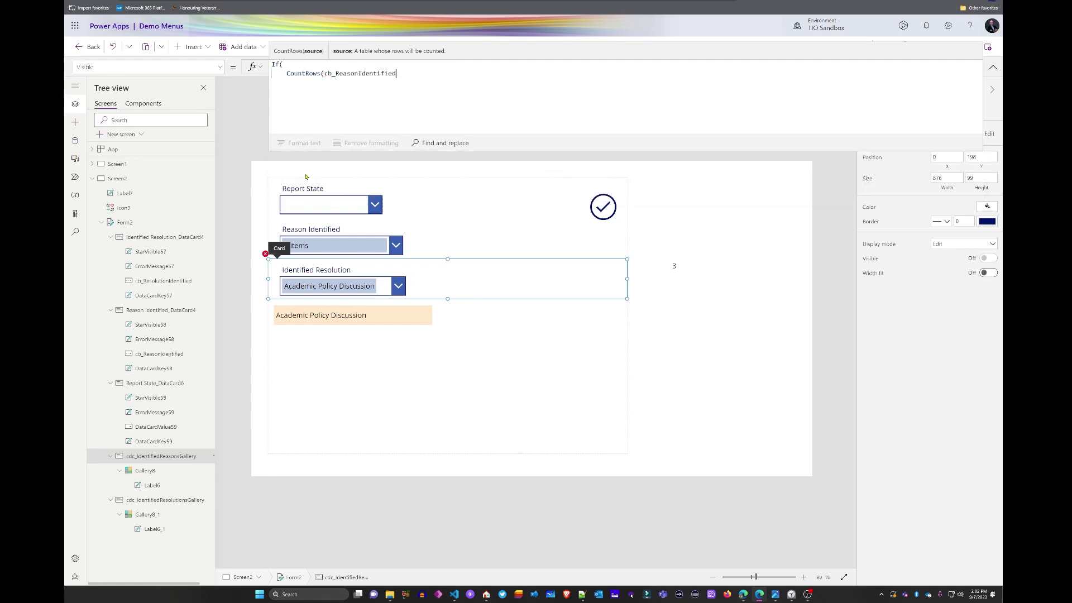
type(".Sele")
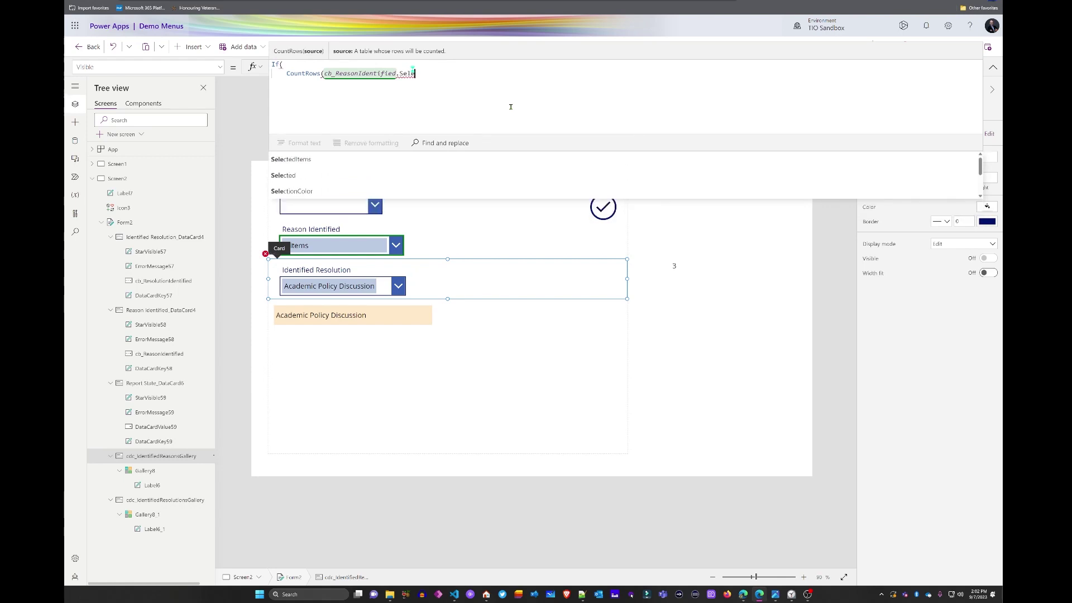
key("Tab")
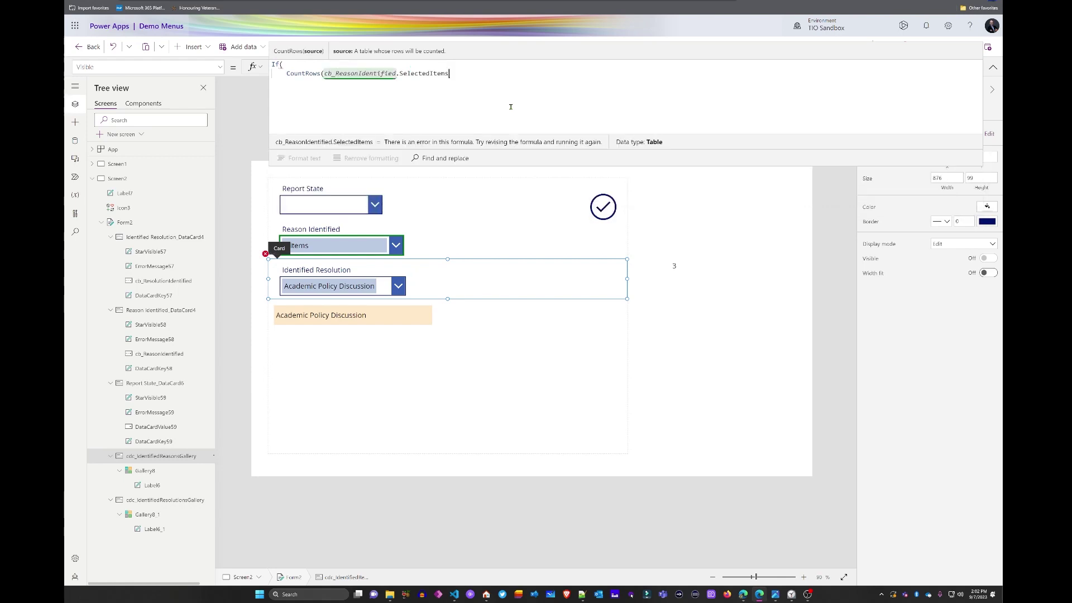
type(")")
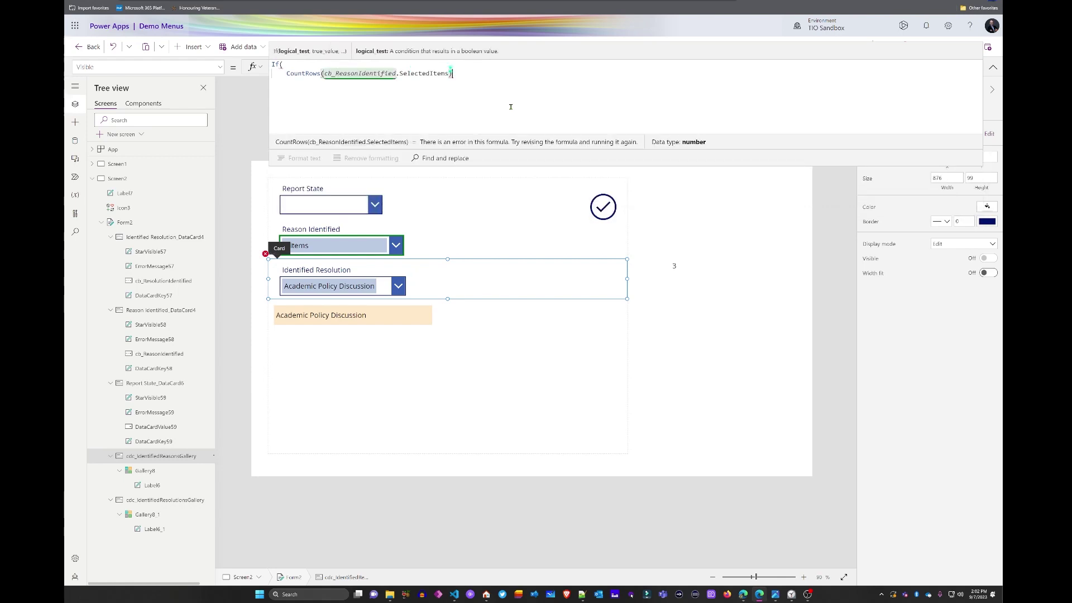
type(">0")
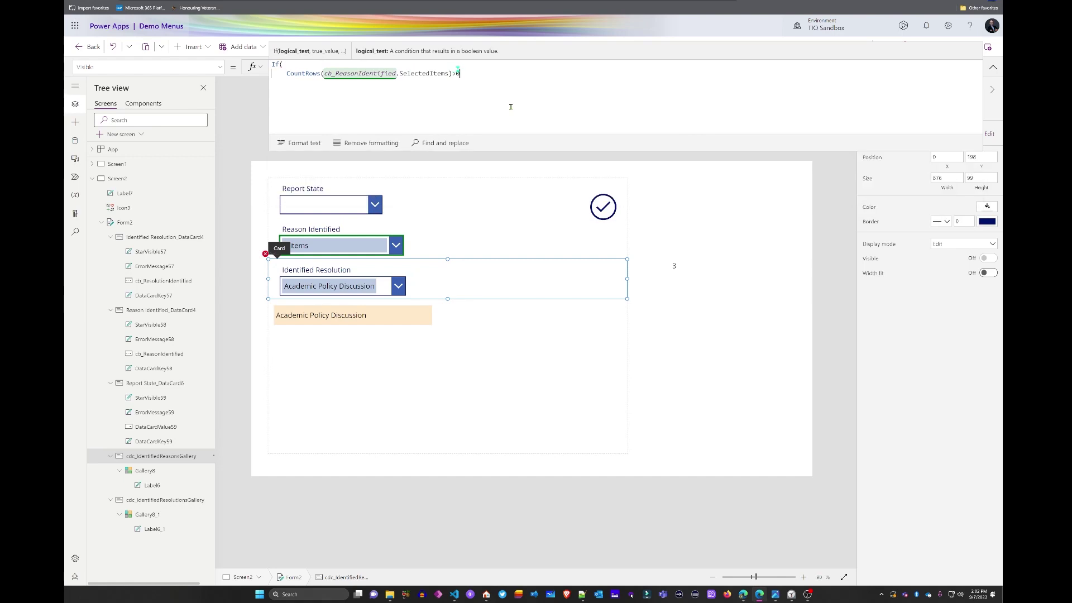
Complete the card's Visible If formula with true as the met result and false as the alternative
type(",")
key("shift+Return")
type("true")
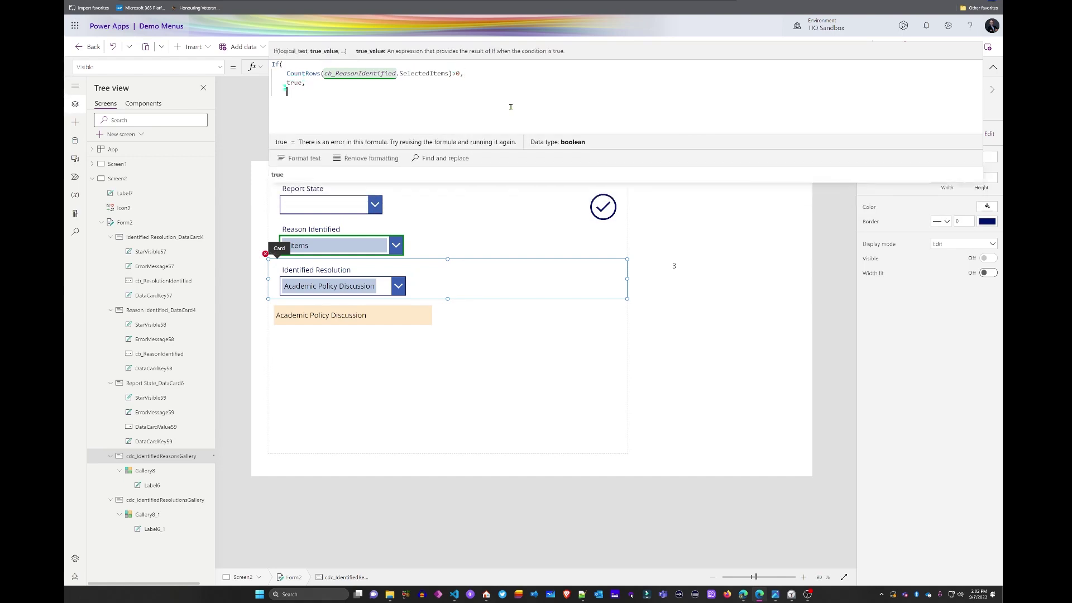
type(",")
key("shift+Return")
type("false")
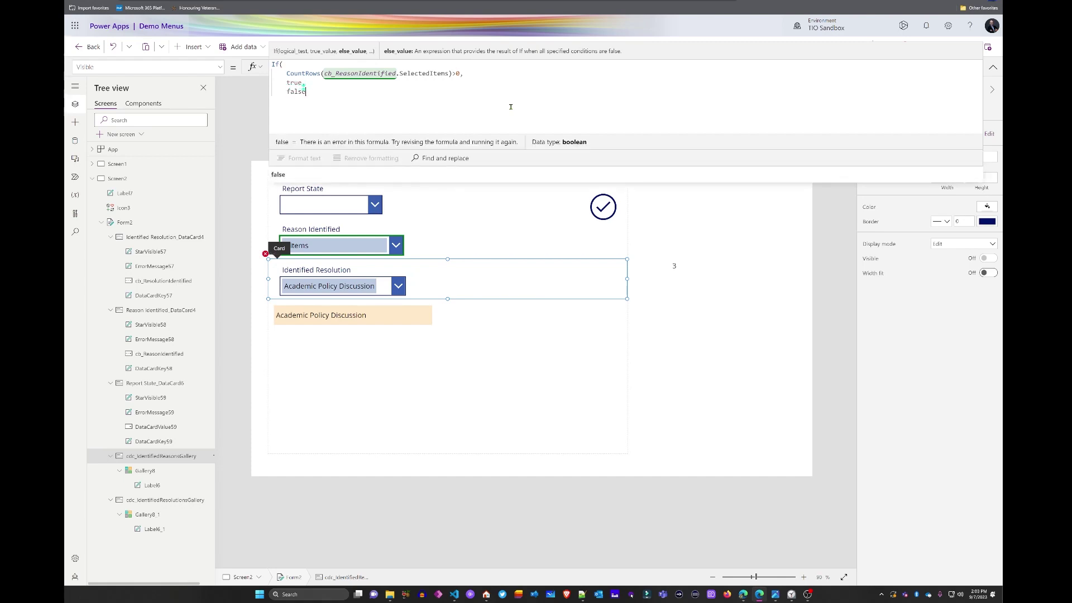
key("shift+Return")
type(")")
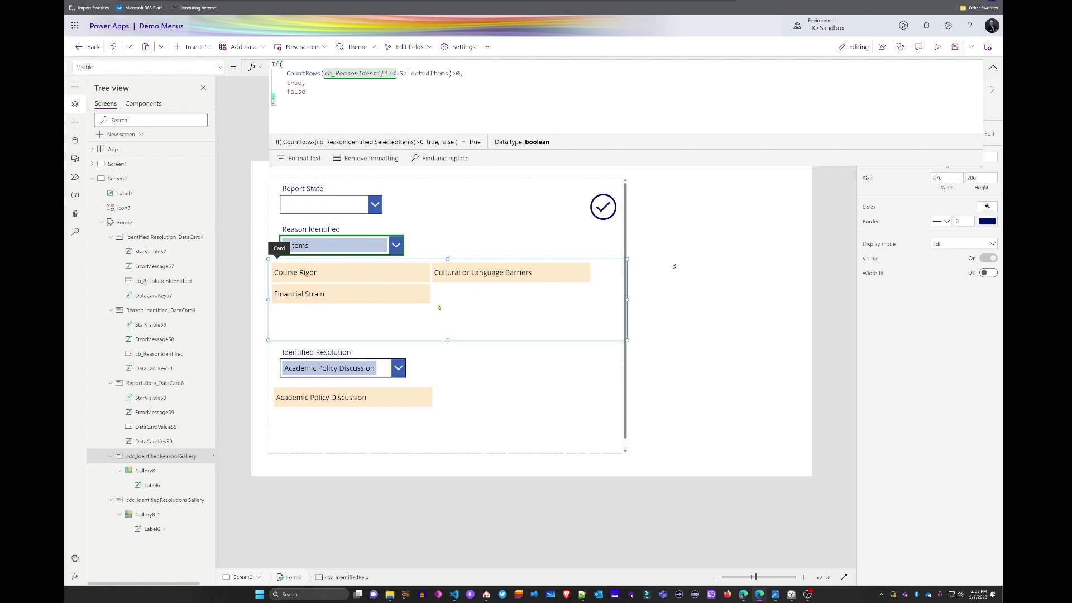
Test the reasons card's visibility in preview by removing Cultural or Language Barriers, Course Rigor and Financial Strain from Reason Identified
left_click(937, 47)
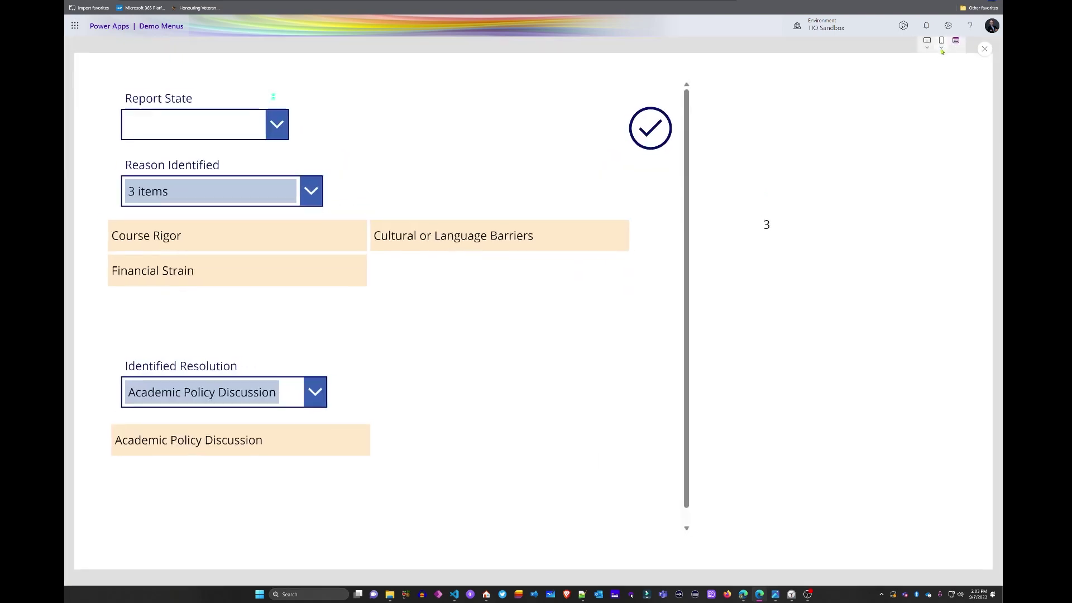
left_click(312, 194)
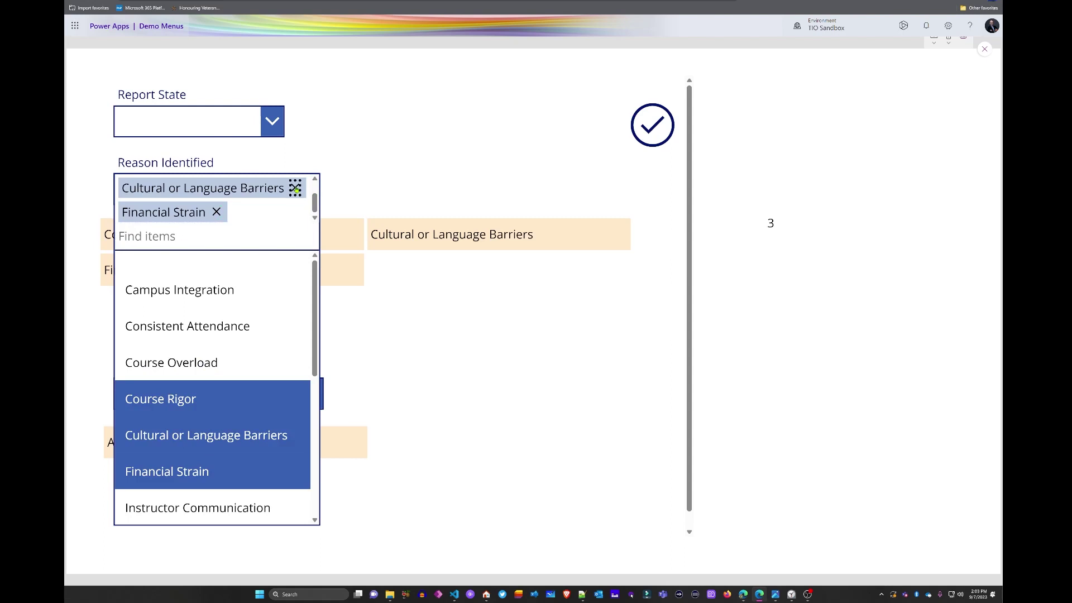
left_click(295, 188)
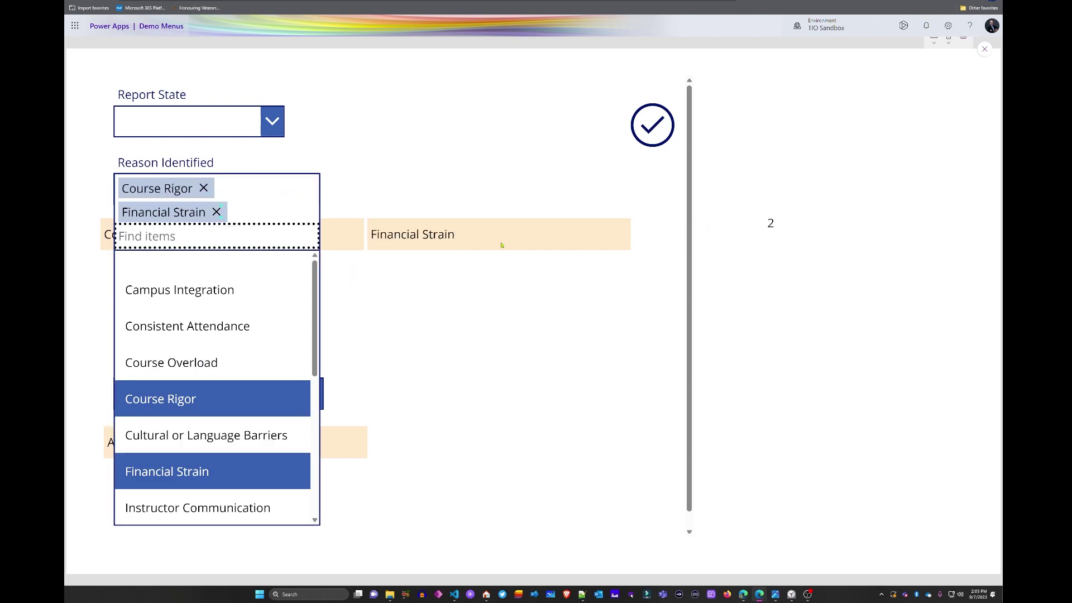
left_click(204, 188)
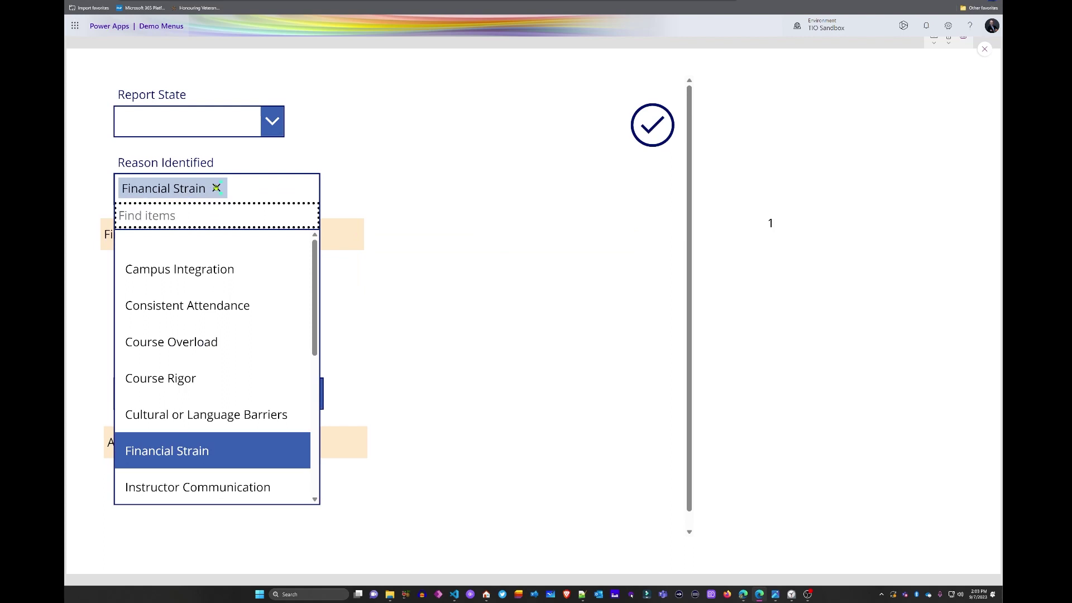
left_click(216, 188)
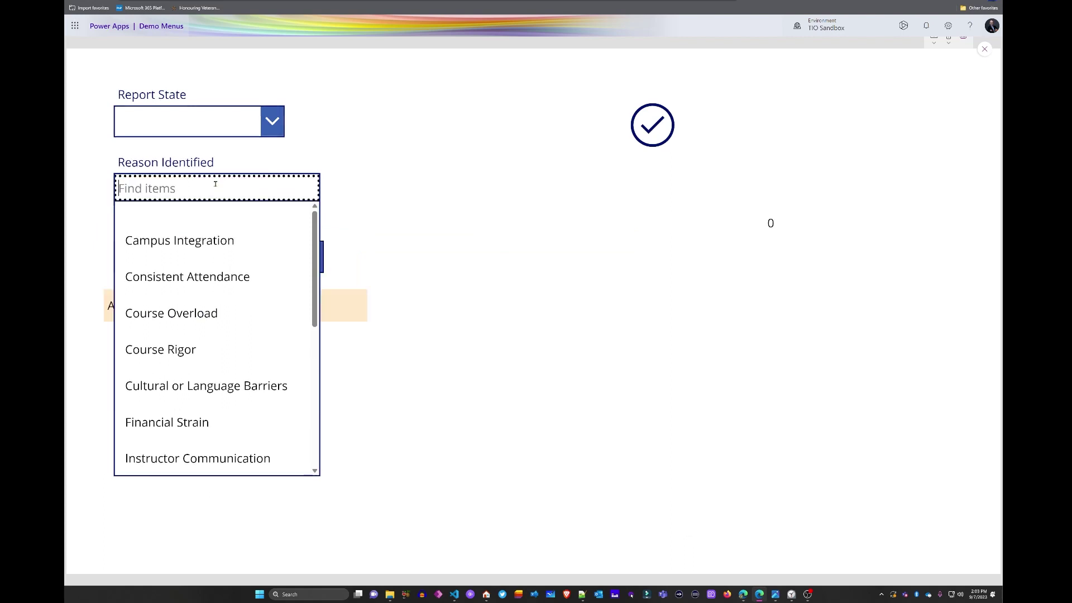
left_click(405, 172)
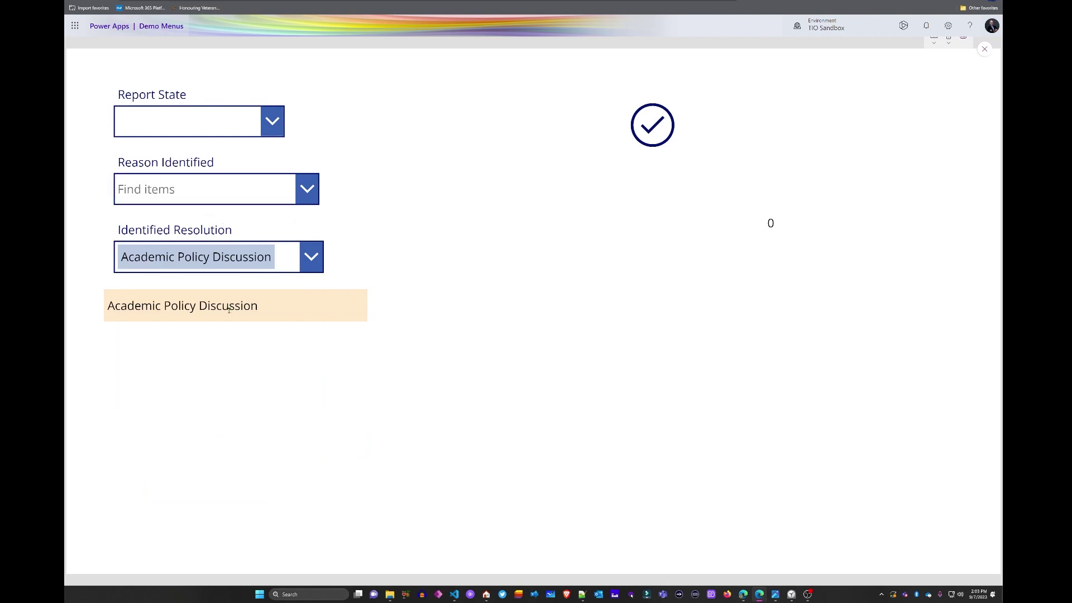
key("Escape")
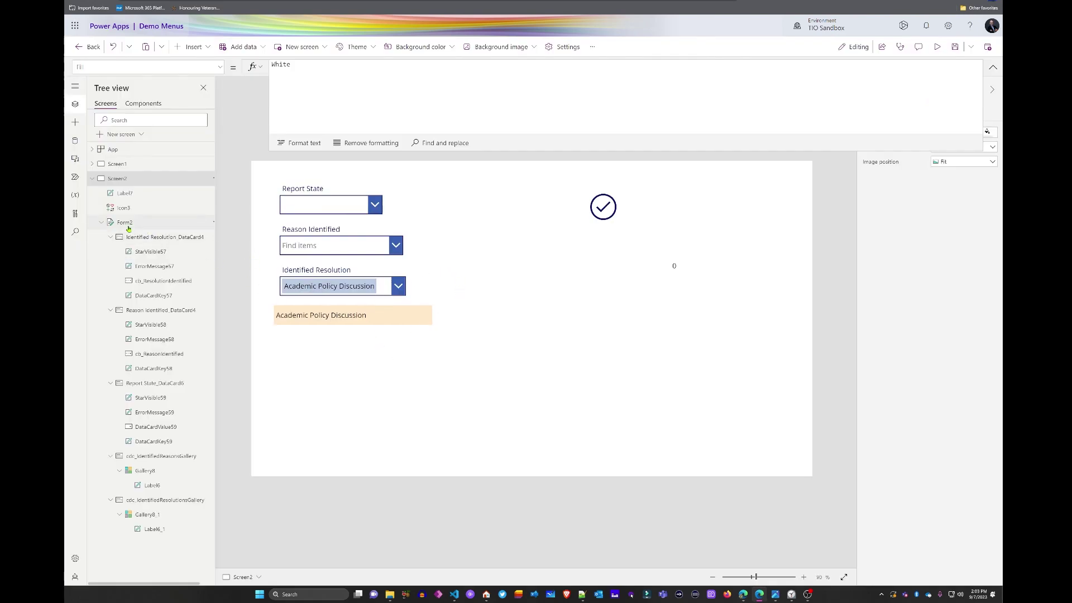
Copy the Visible formula of the cdc_IdentifiedReasonsGallery card to the Visible property of the cdc_IdentifiedResolutionsGallery card
left_click(136, 458)
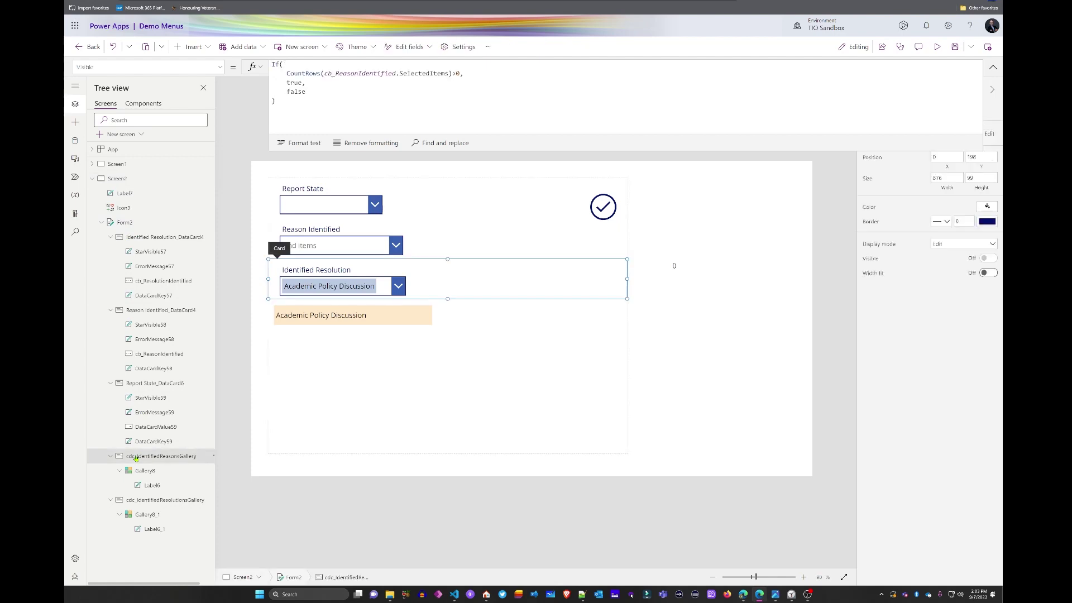
left_click(292, 106)
key("ctrl+a")
key("ctrl+c")
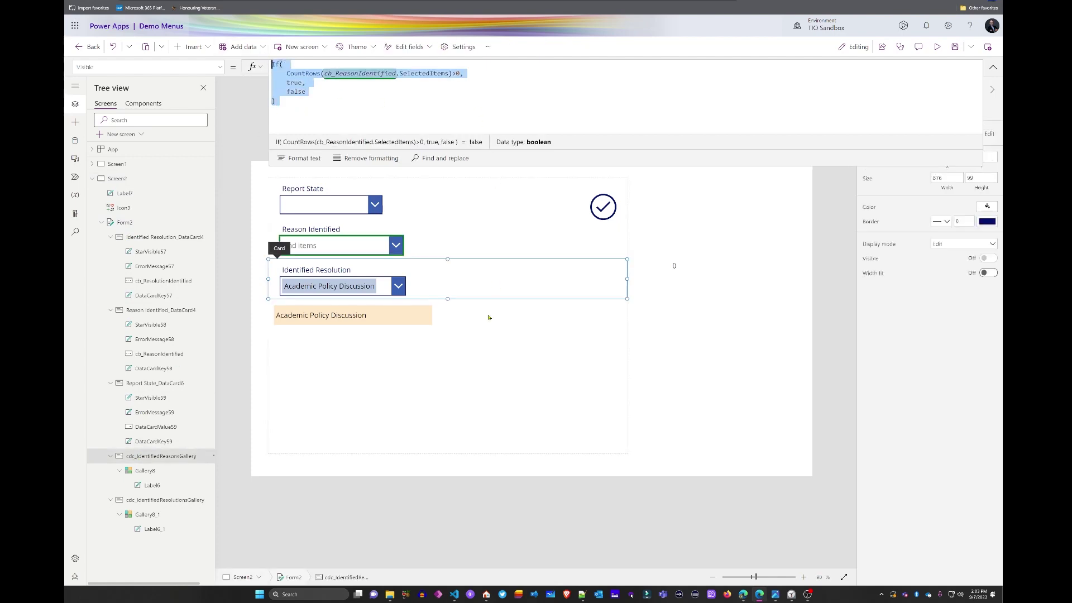
left_click(386, 341)
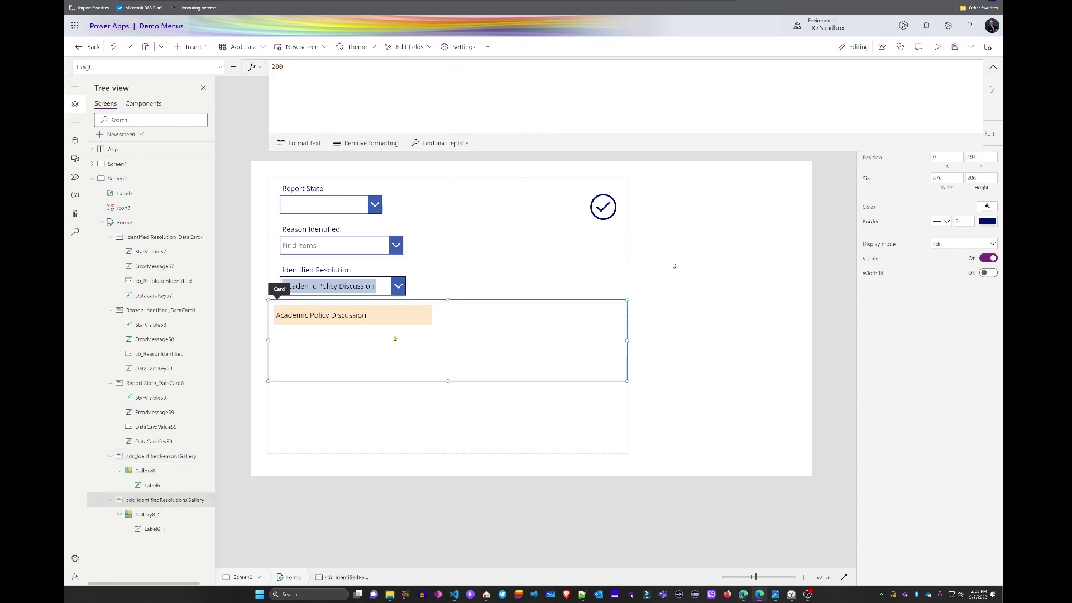
left_click(220, 67)
left_click(193, 168)
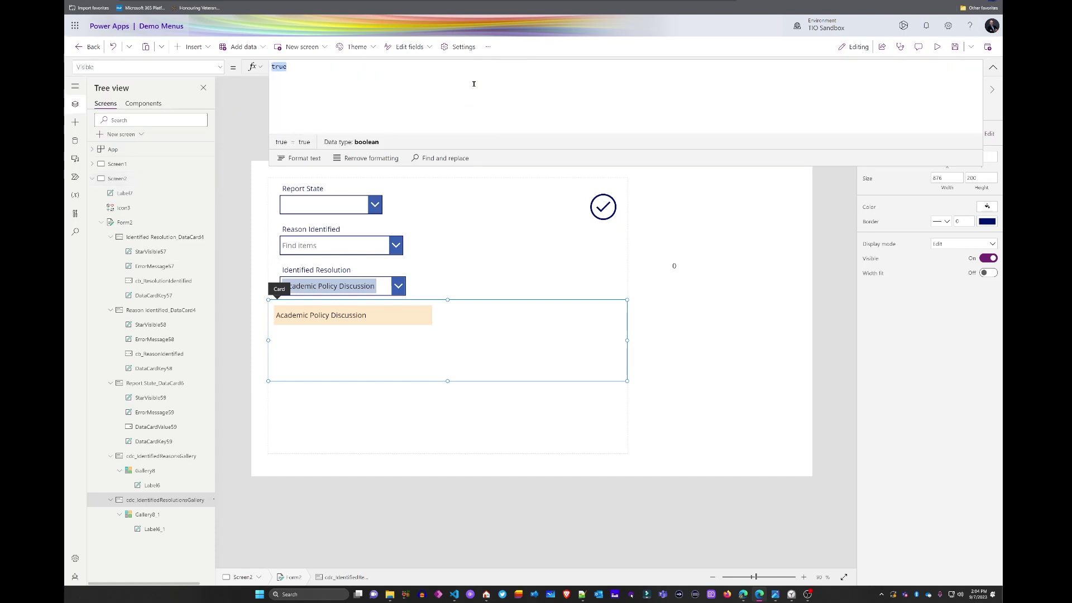
key("ctrl+v")
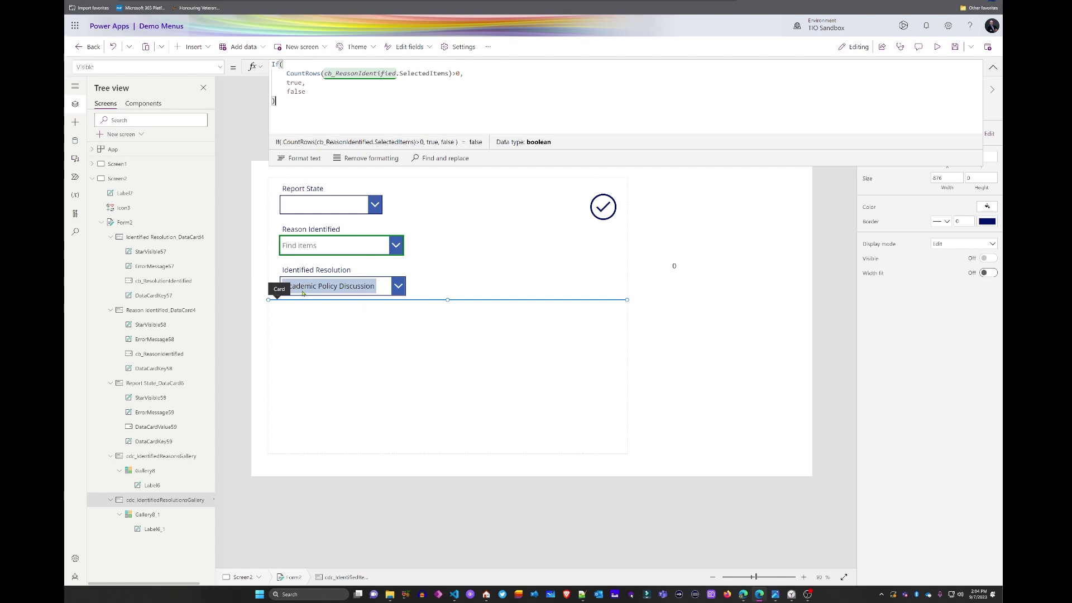
Replace cb_ReasonIdentified with cb_ResolutionIdentified in the resolutions card's Visible formula and collapse the formula editor
left_click(396, 73)
left_click_drag(396, 73, 335, 76)
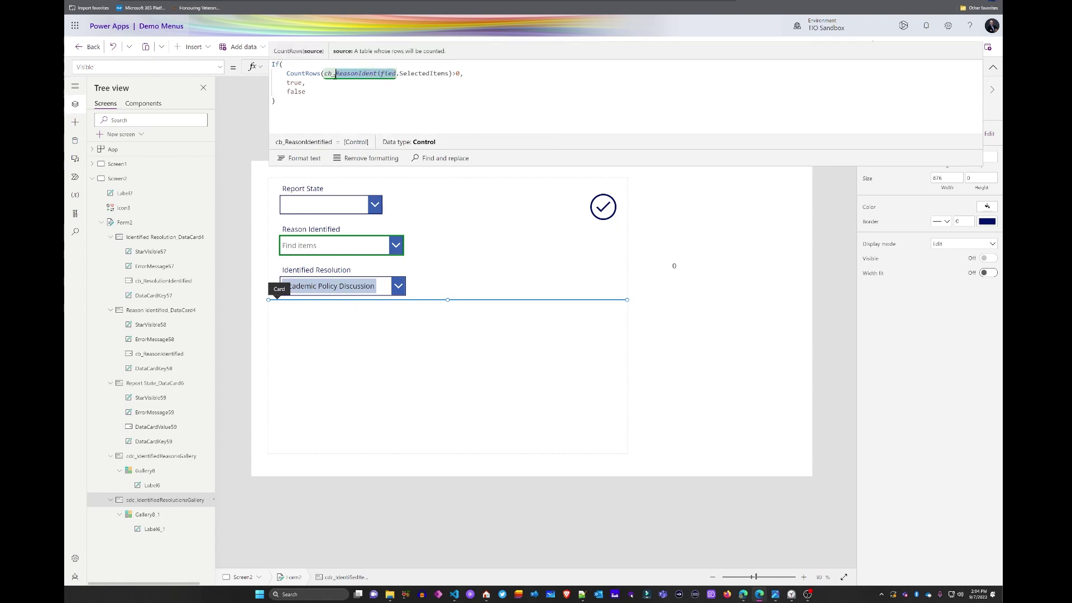
type("resol")
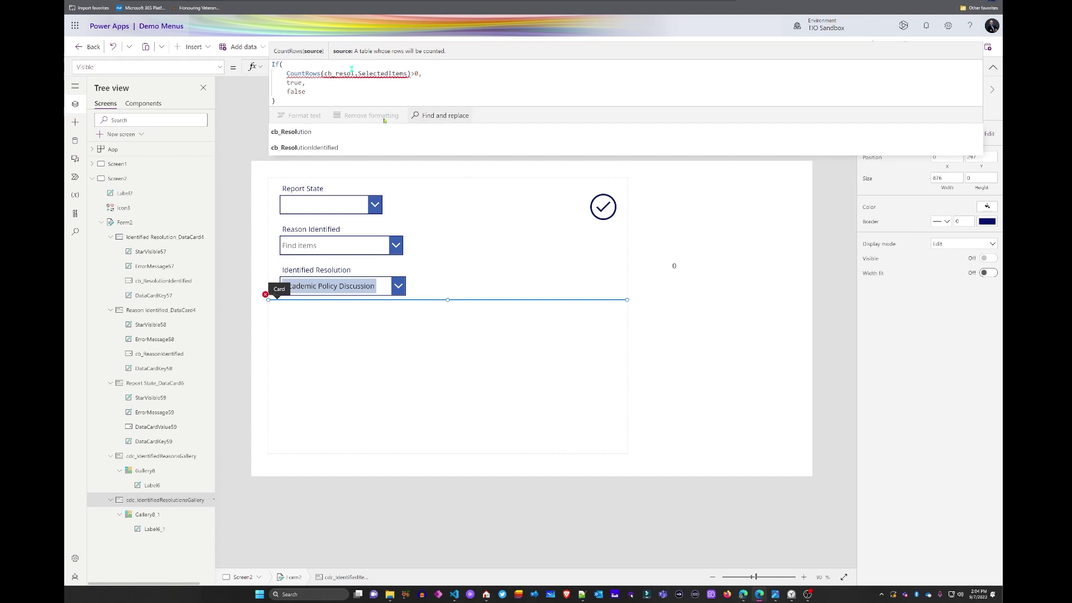
left_click(292, 147)
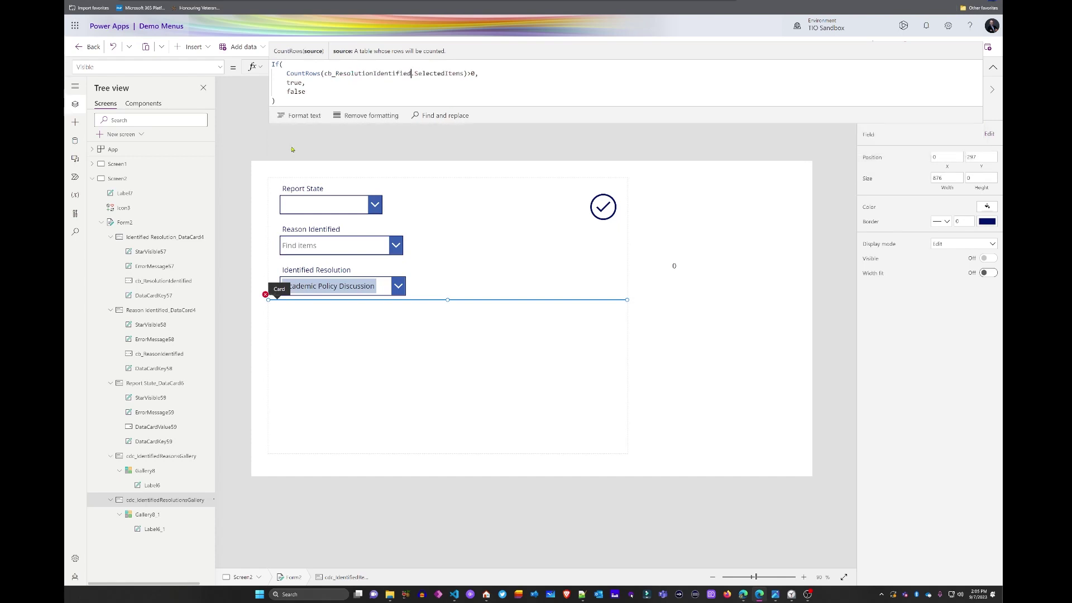
left_click(992, 67)
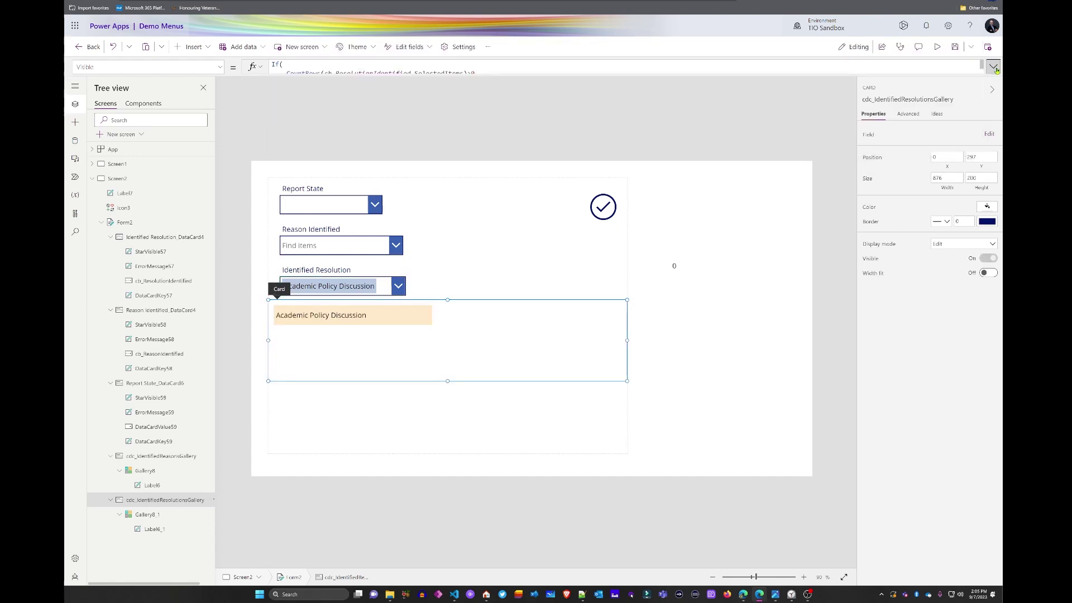
left_click(798, 121)
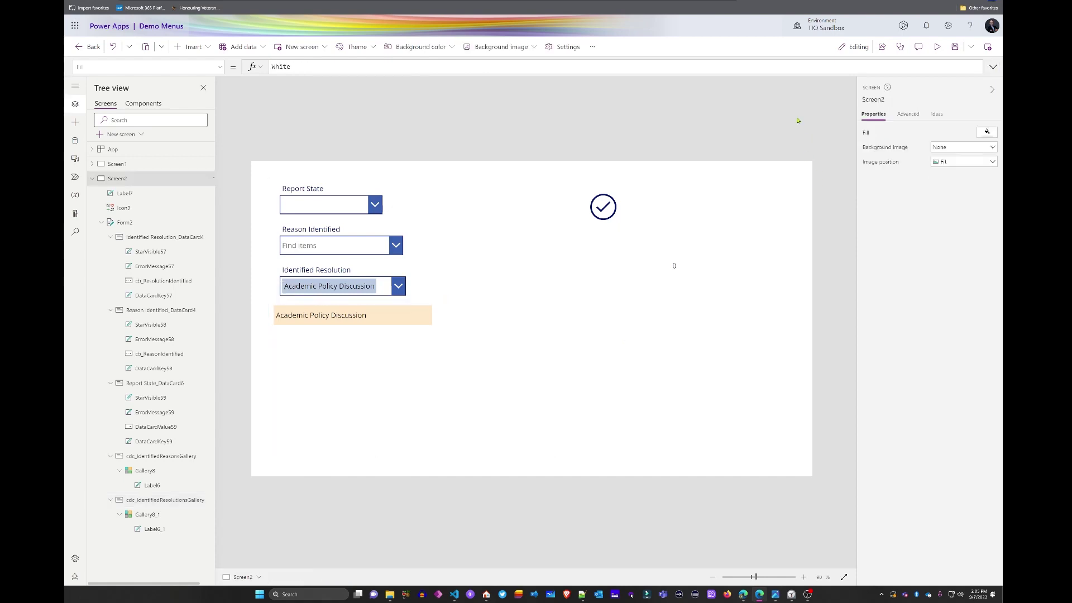
In preview, empty Identified Resolution, and reselect Academic Policy Discussion together with Career Services Referral to test the resolutions card
left_click(934, 52)
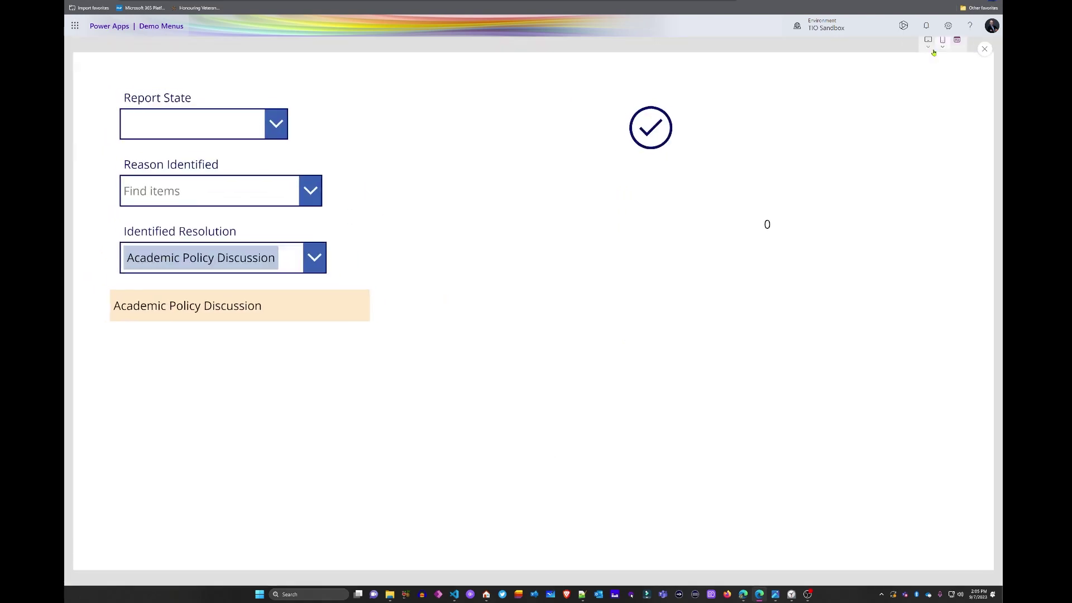
left_click(315, 256)
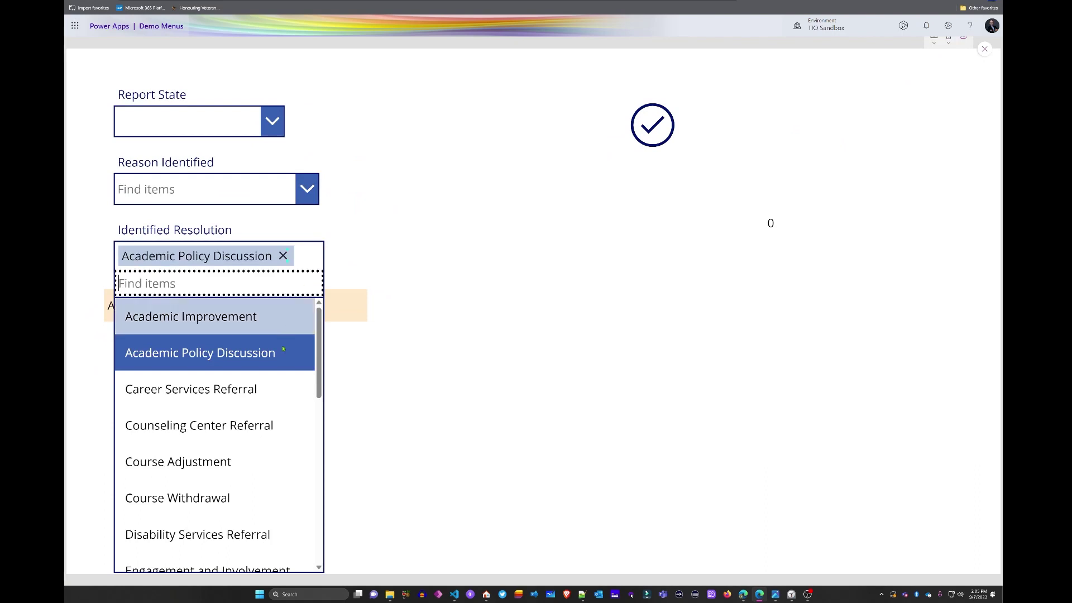
left_click(286, 255)
left_click(479, 258)
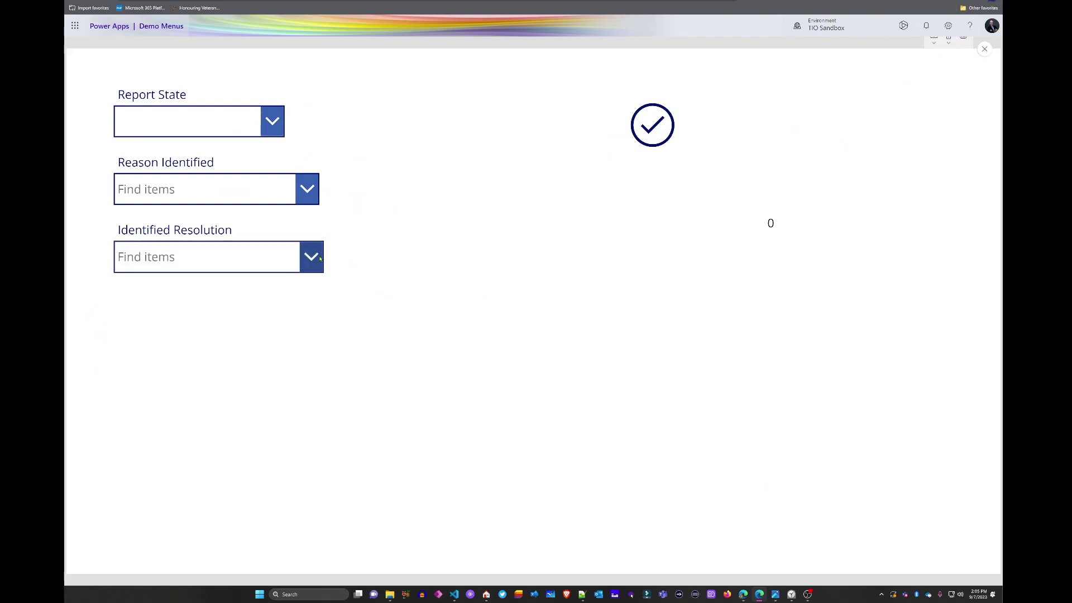
left_click(276, 271)
left_click(243, 331)
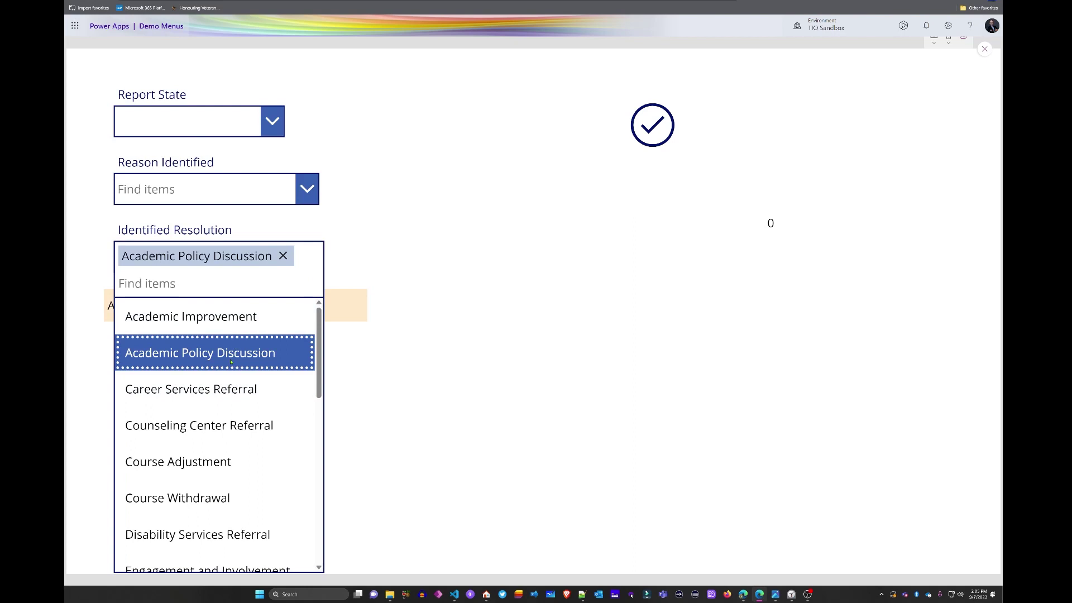
left_click(191, 389)
left_click(512, 217)
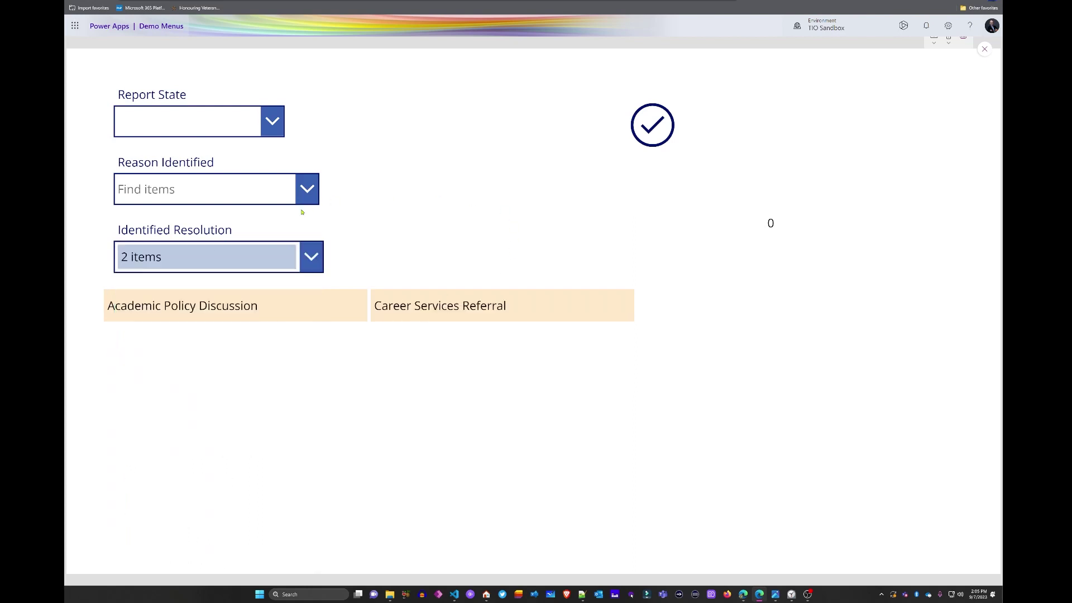
Select Campus Integration and Consistent Attendance under Reason Identified to test the reasons card alongside the resolutions card
left_click(304, 193)
left_click(232, 240)
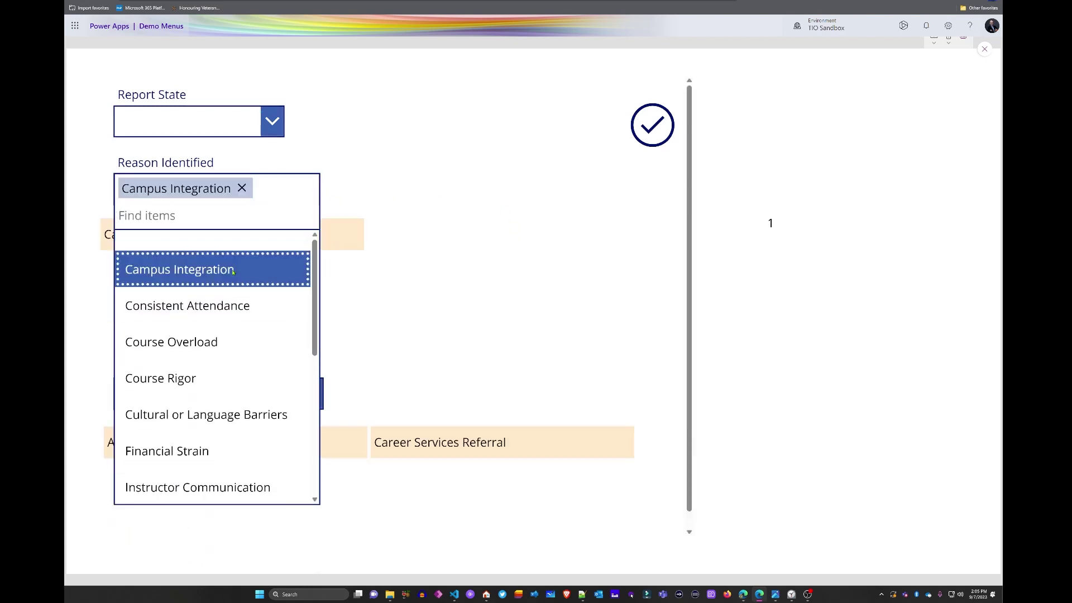
left_click(187, 305)
left_click(505, 124)
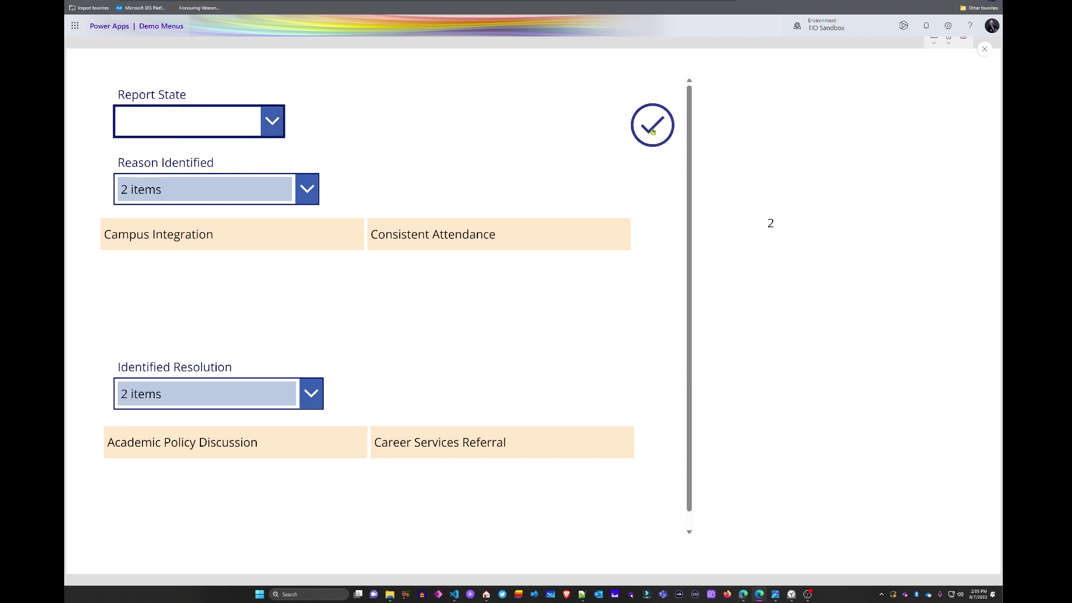
Clear both selected reasons and both selected resolutions to test hiding the two gallery cards, and leave the preview
left_click(317, 188)
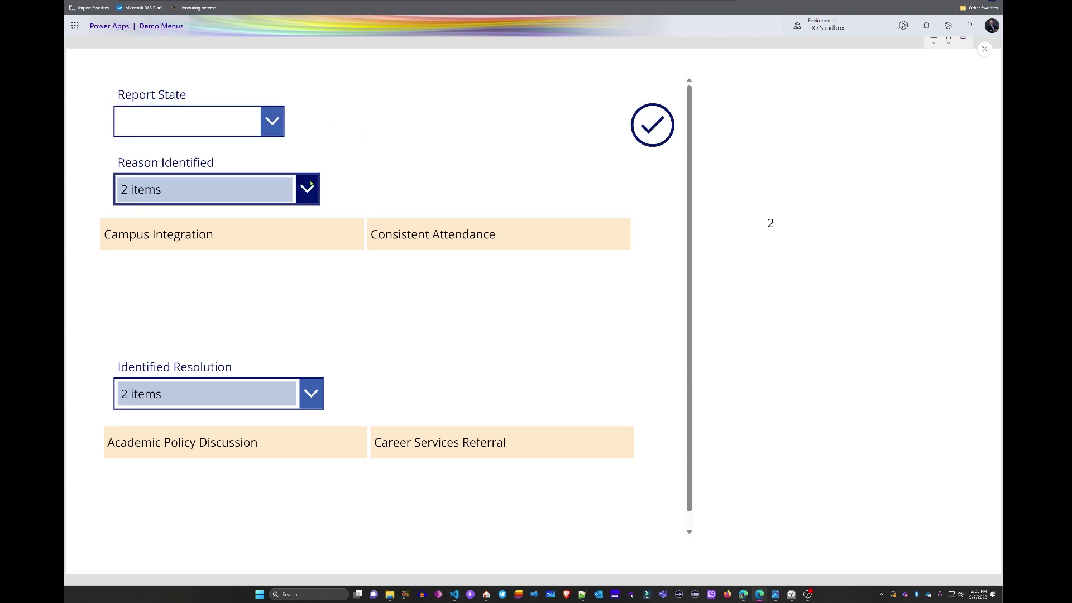
left_click(243, 189)
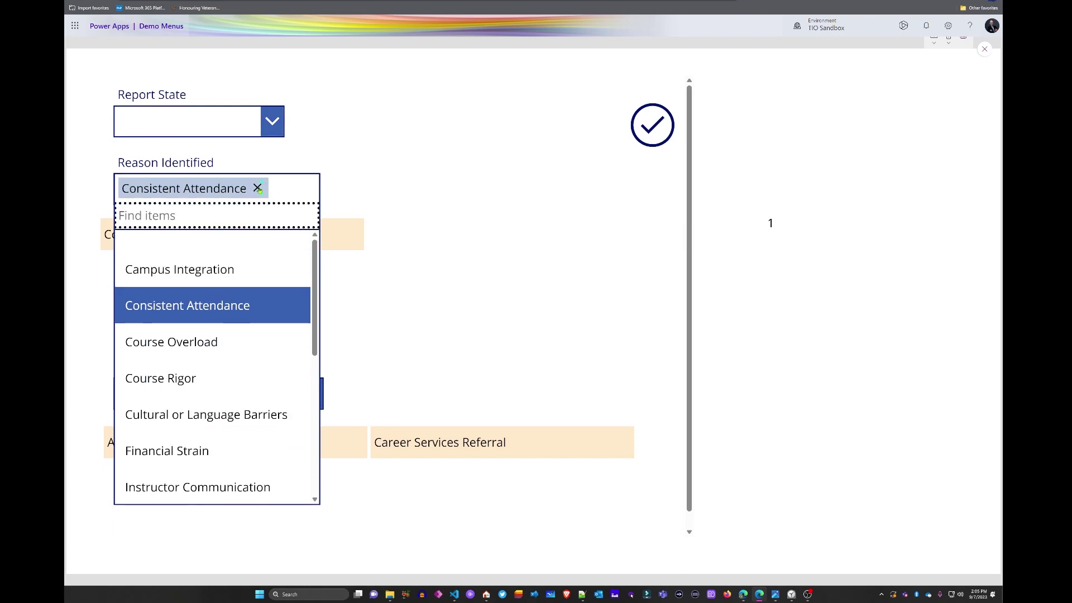
left_click(258, 189)
left_click(414, 173)
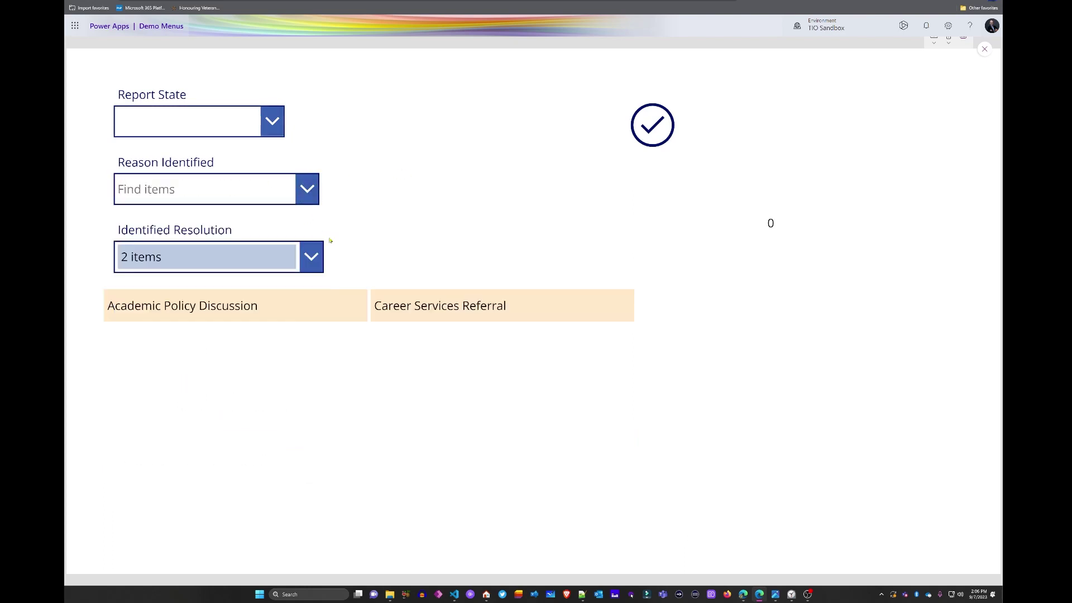
left_click(311, 256)
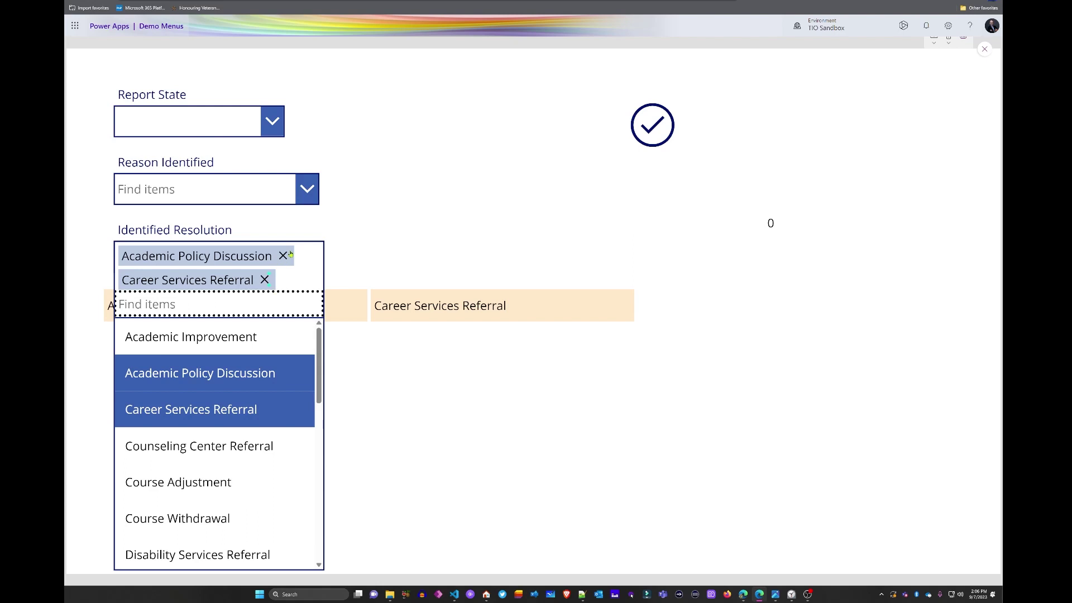
left_click(283, 255)
left_click(266, 256)
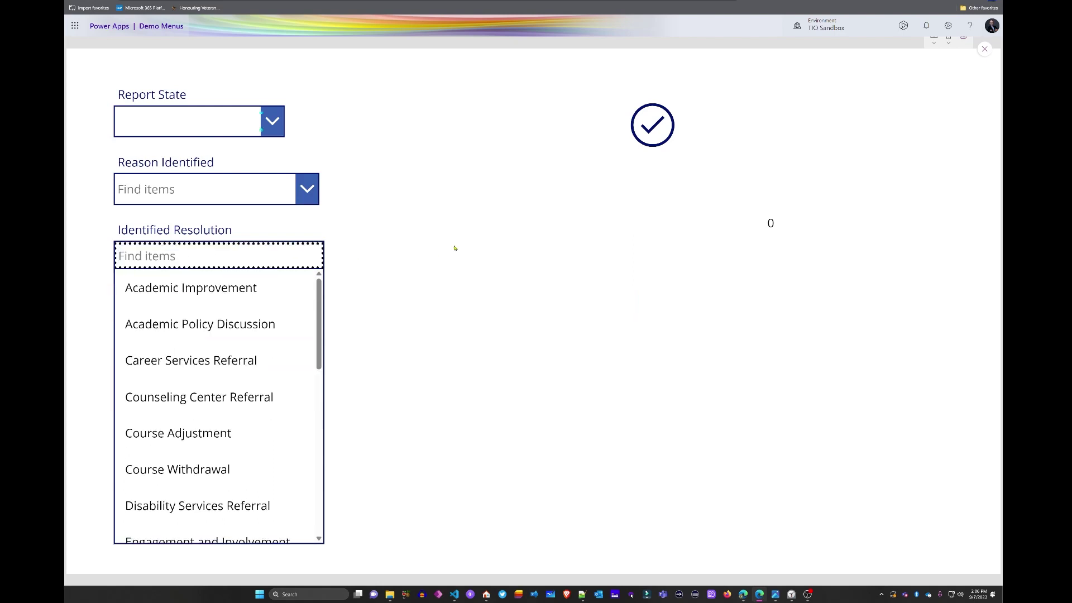
left_click(438, 173)
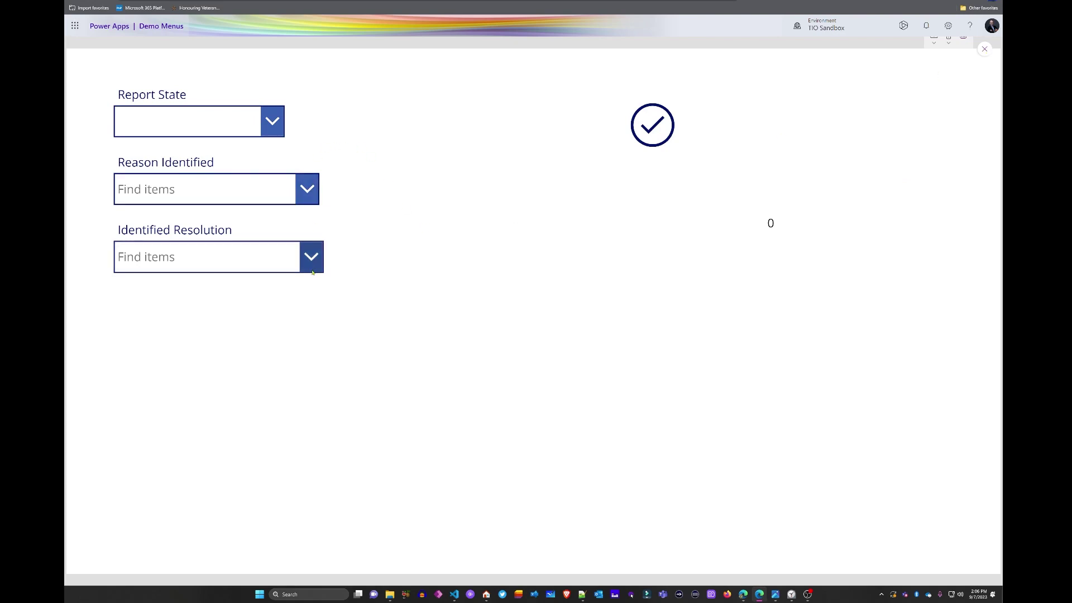
left_click(983, 48)
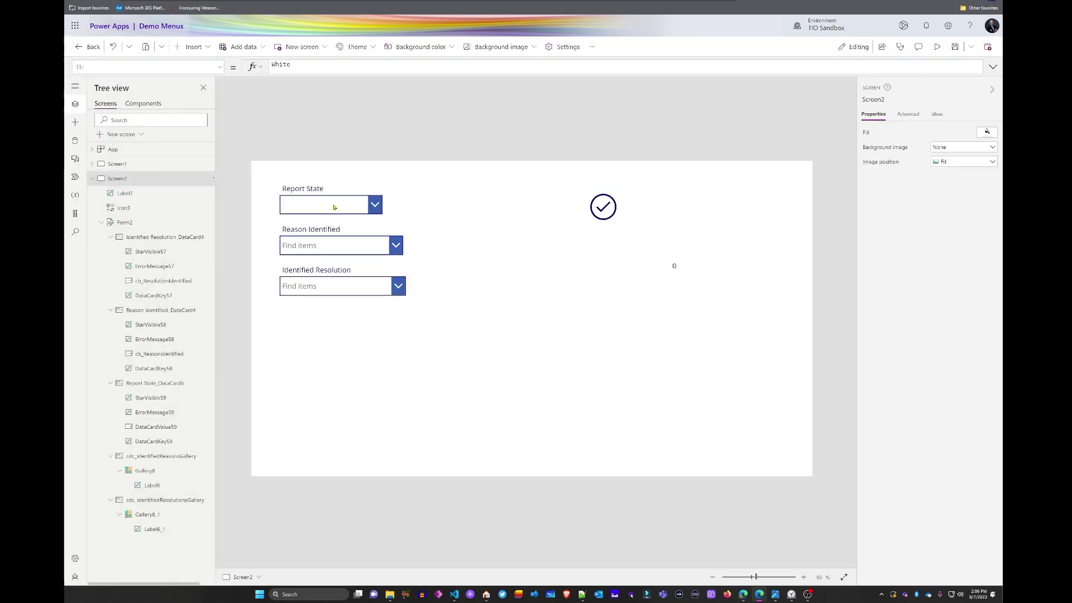
Replace the Report State dropdown's Items formula with the custom list ["New","Assigned","In Progress"]
left_click(334, 207)
left_click(333, 207)
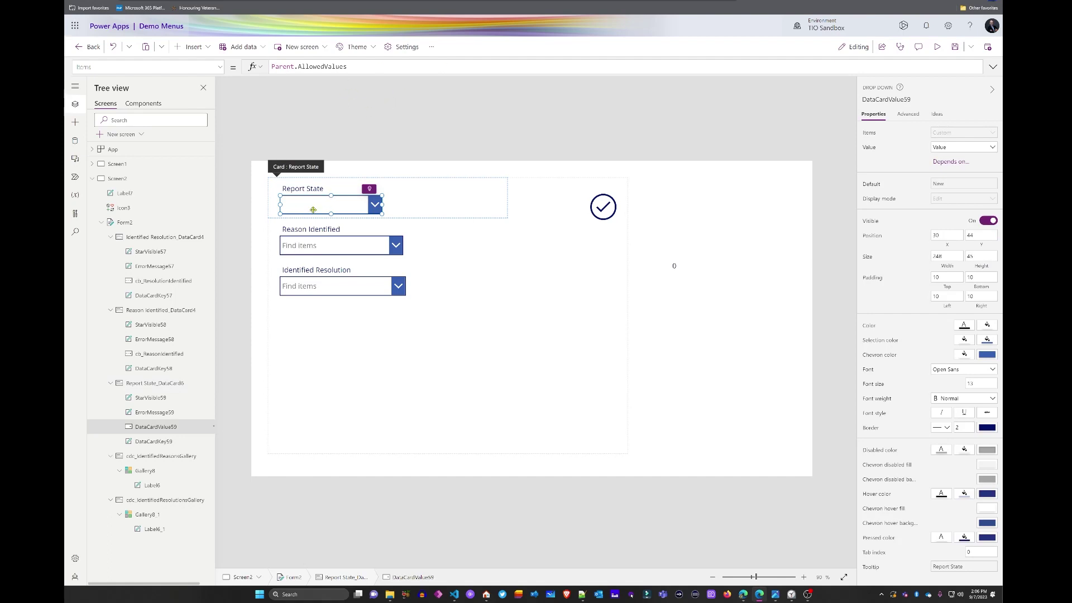
triple_click(390, 64)
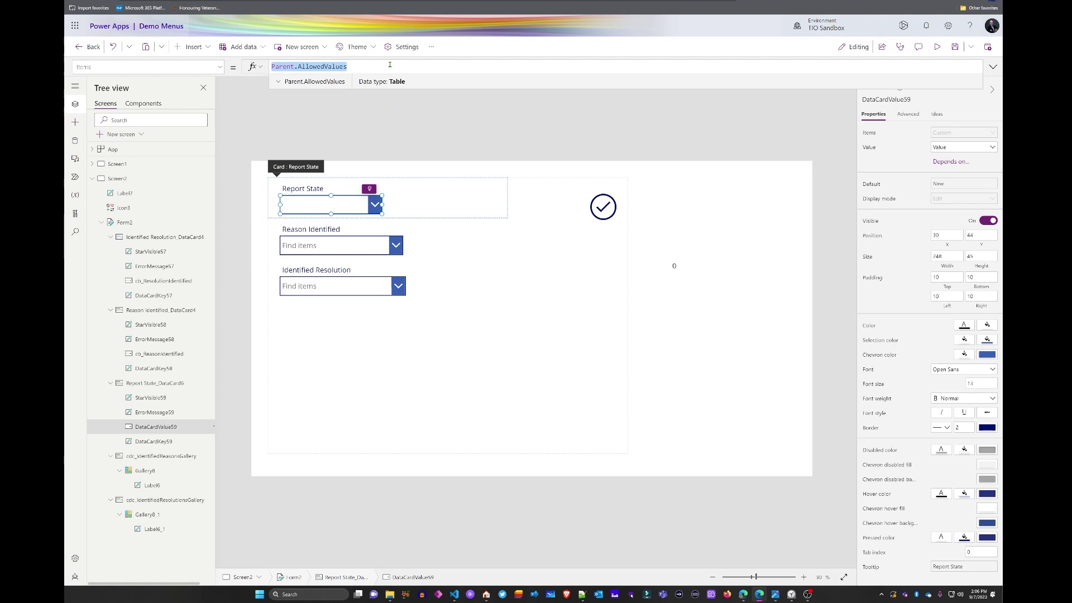
type("[]")
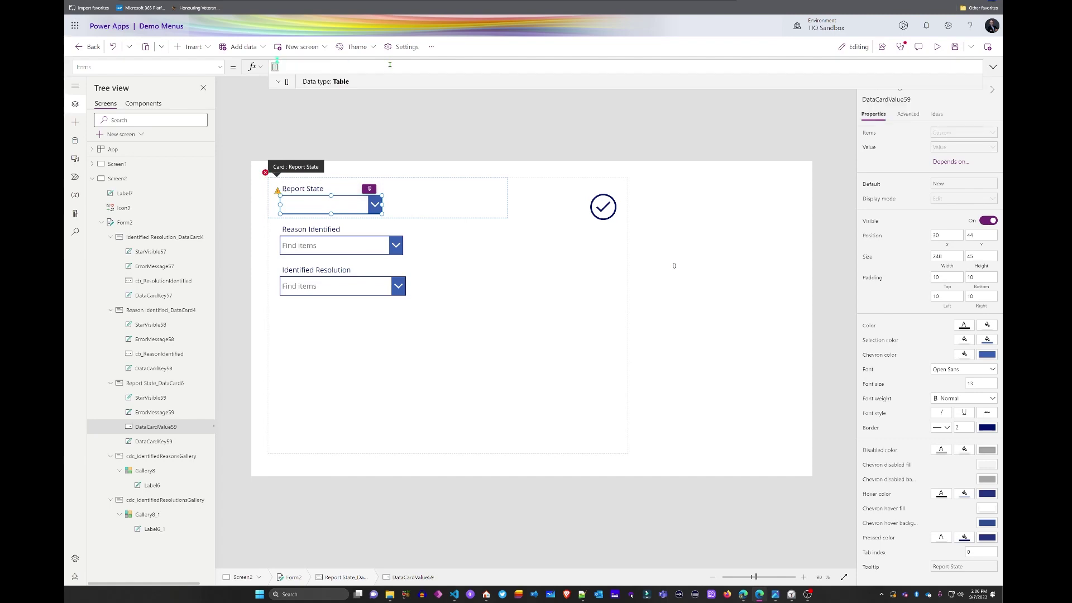
type("\"New\",\"Assigned")
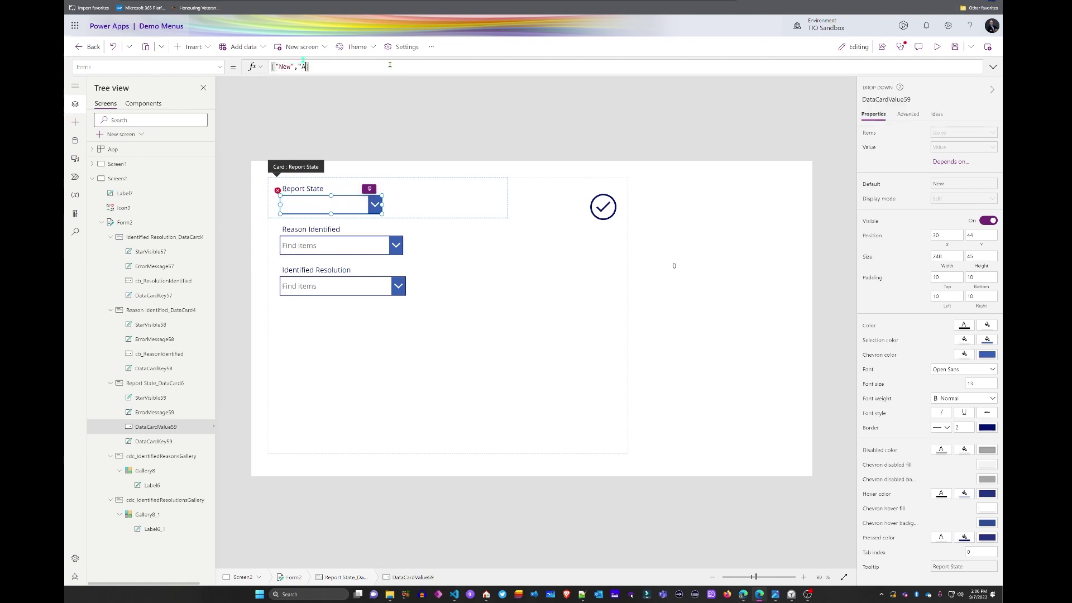
type("\",In Progress\"")
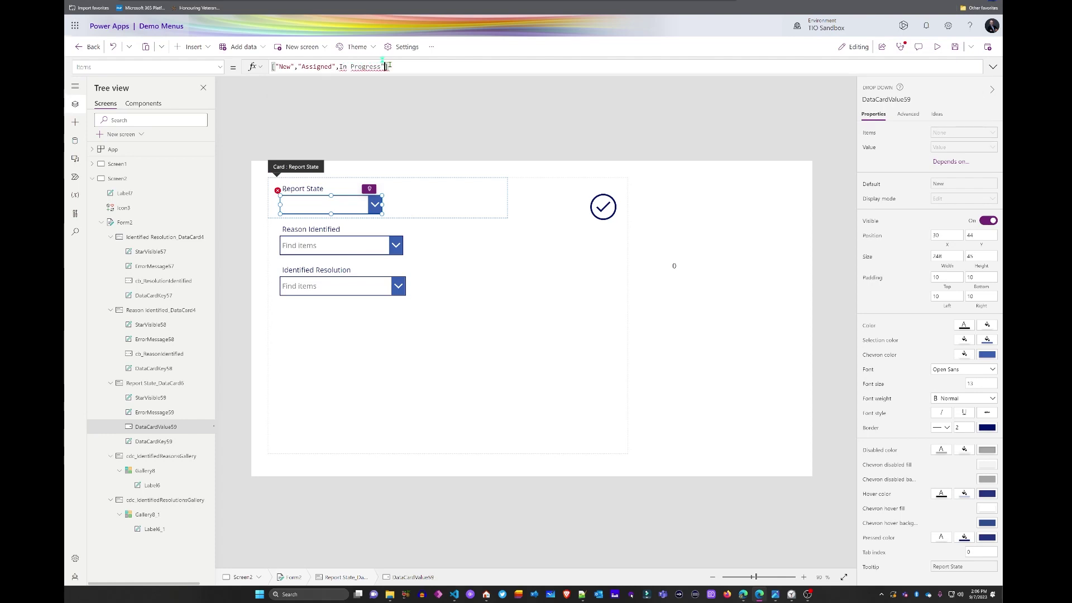
left_click(340, 67)
type("\"")
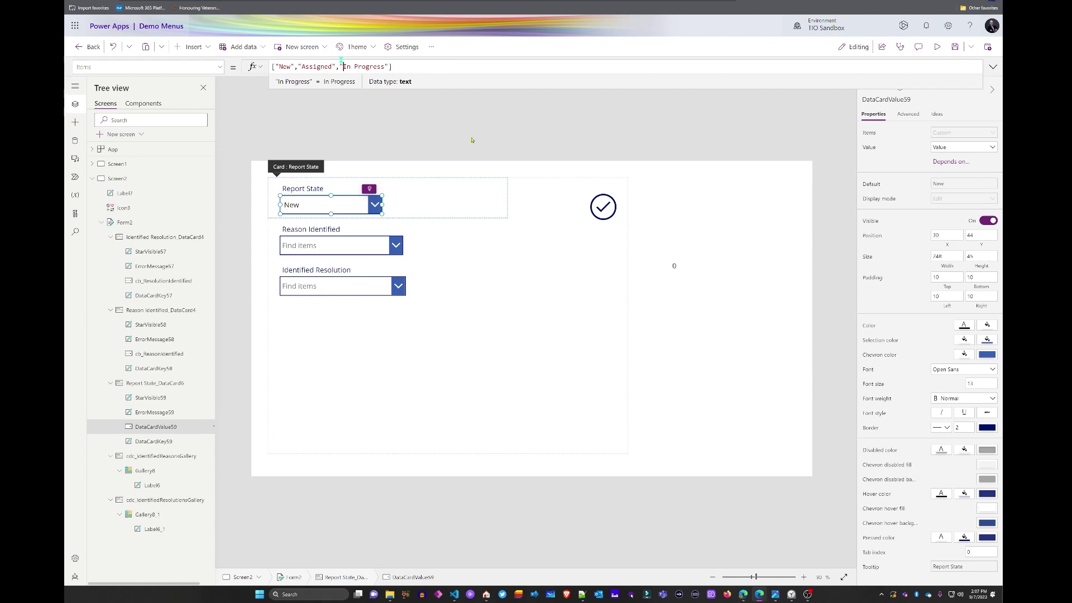
left_click(438, 119)
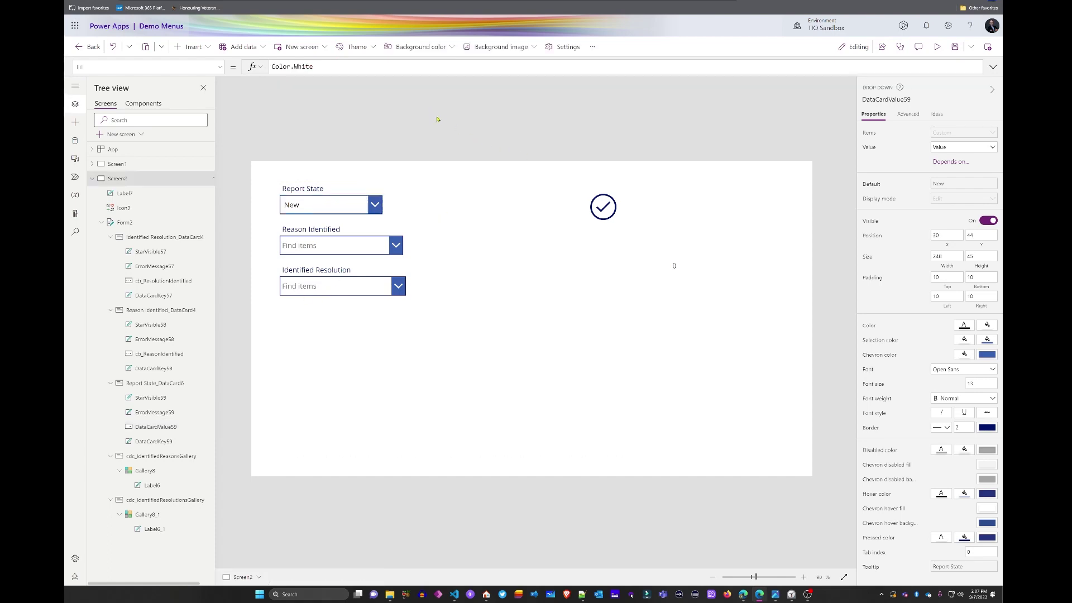
Begin an If formula in the Report State dropdown's Items with the condition CountRows(cb_ReasonIdentified.SelectedItems)>0
left_click(321, 202)
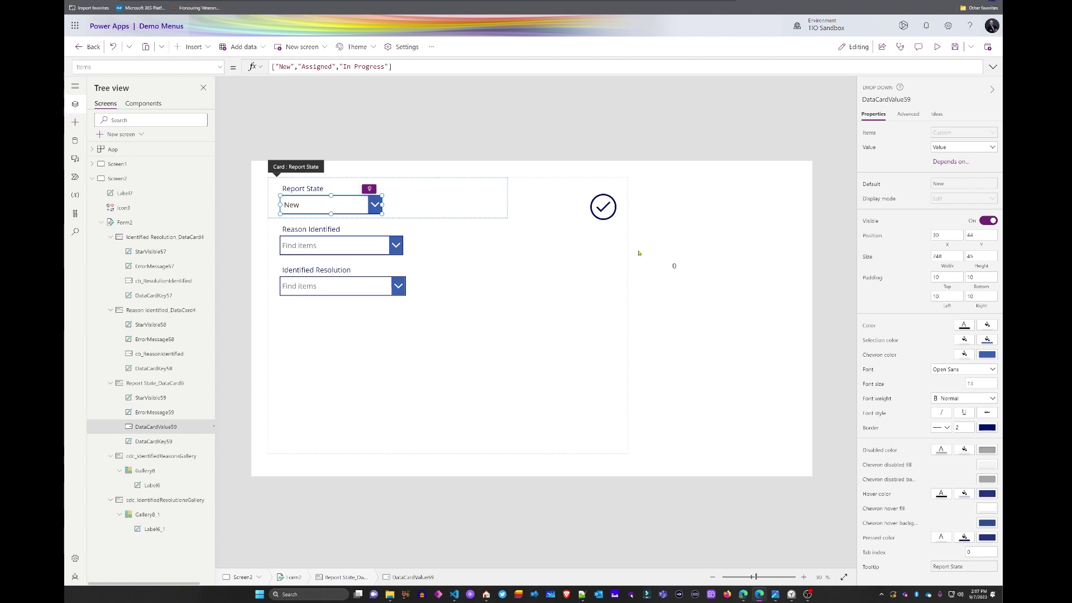
left_click(675, 267)
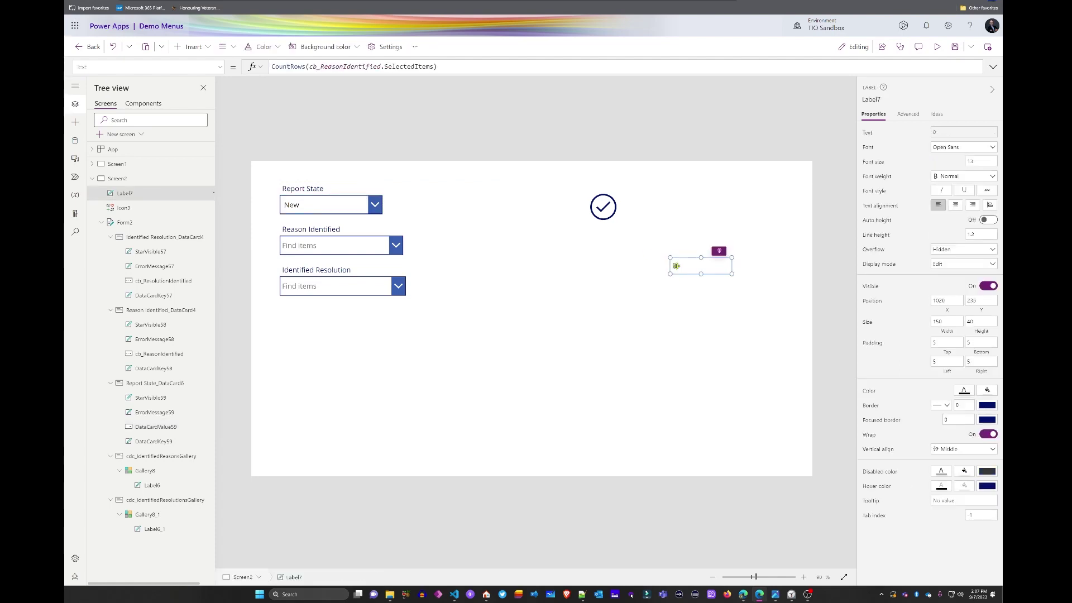
left_click(290, 206)
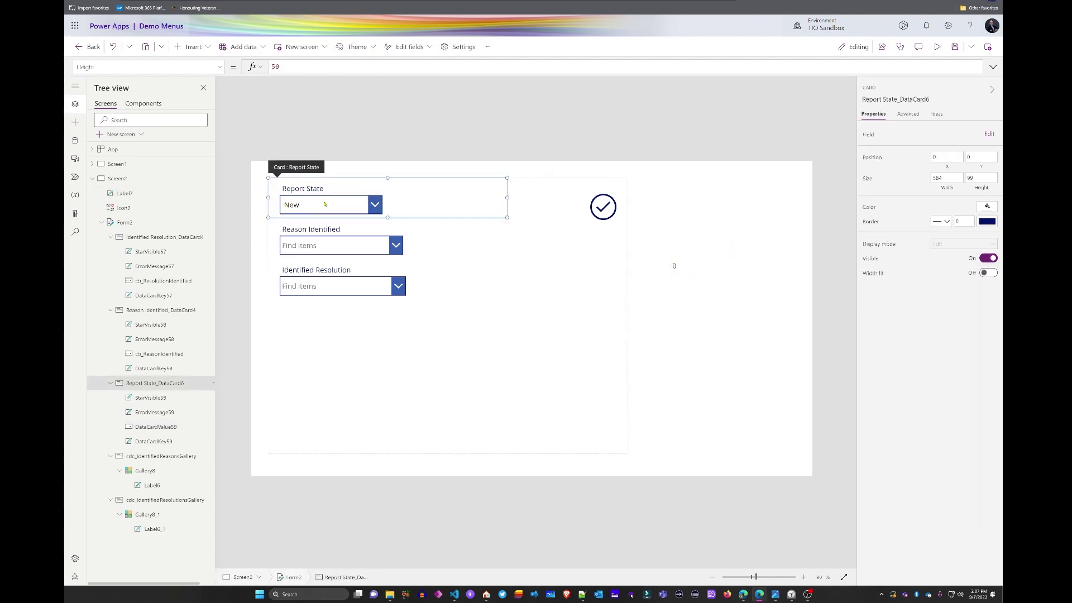
left_click(324, 204)
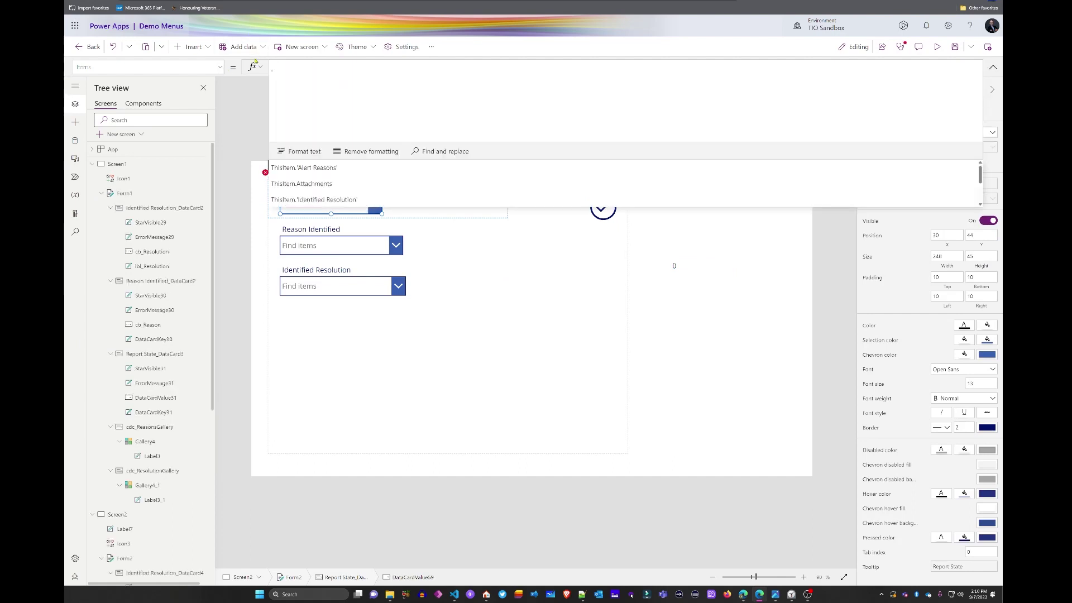
type("If(")
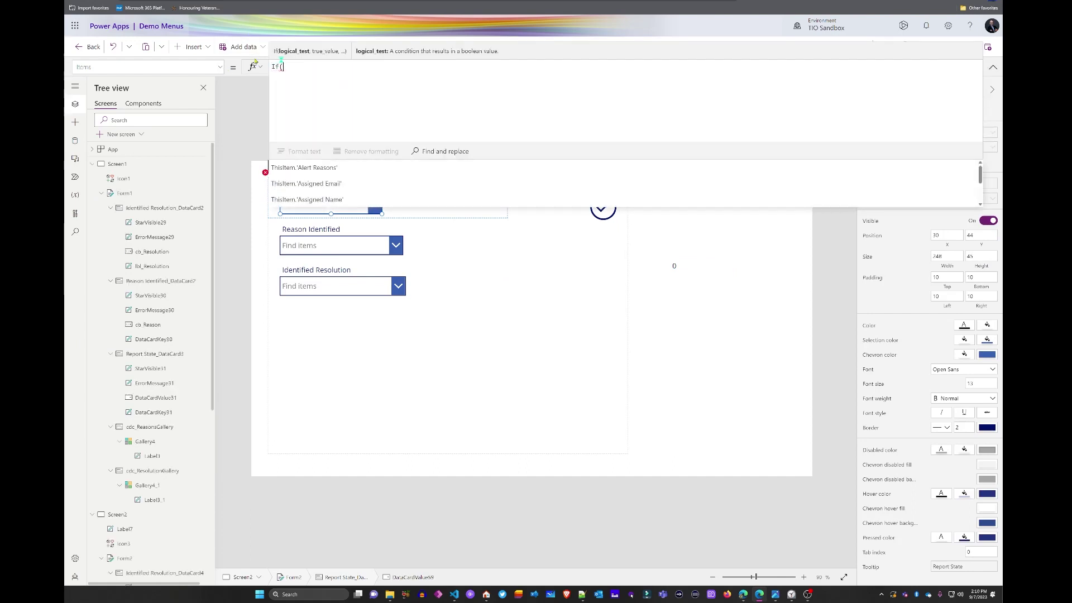
key("shift+Return")
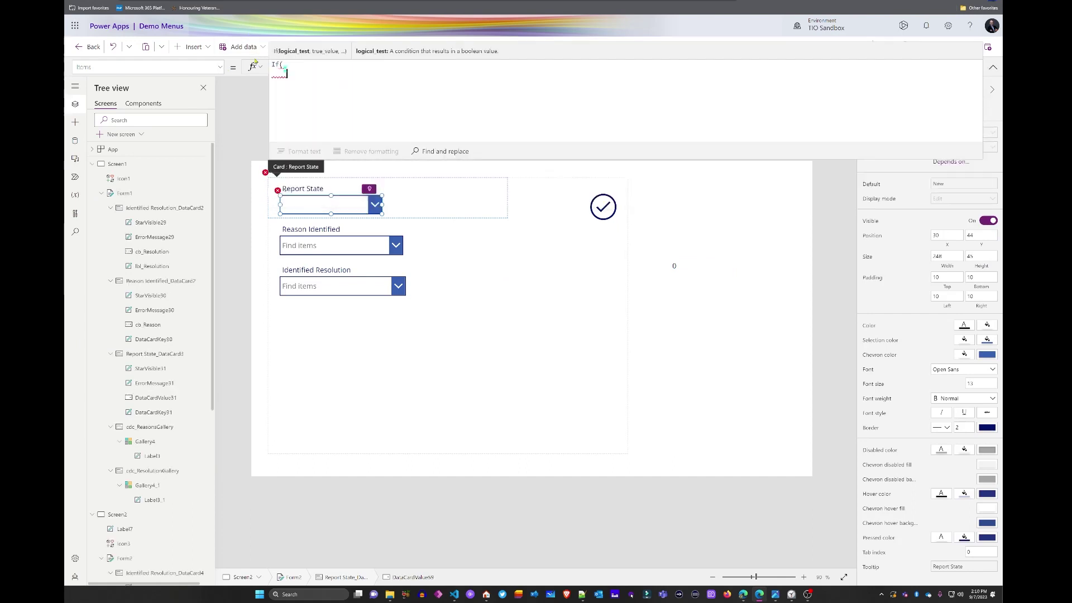
type("Coun")
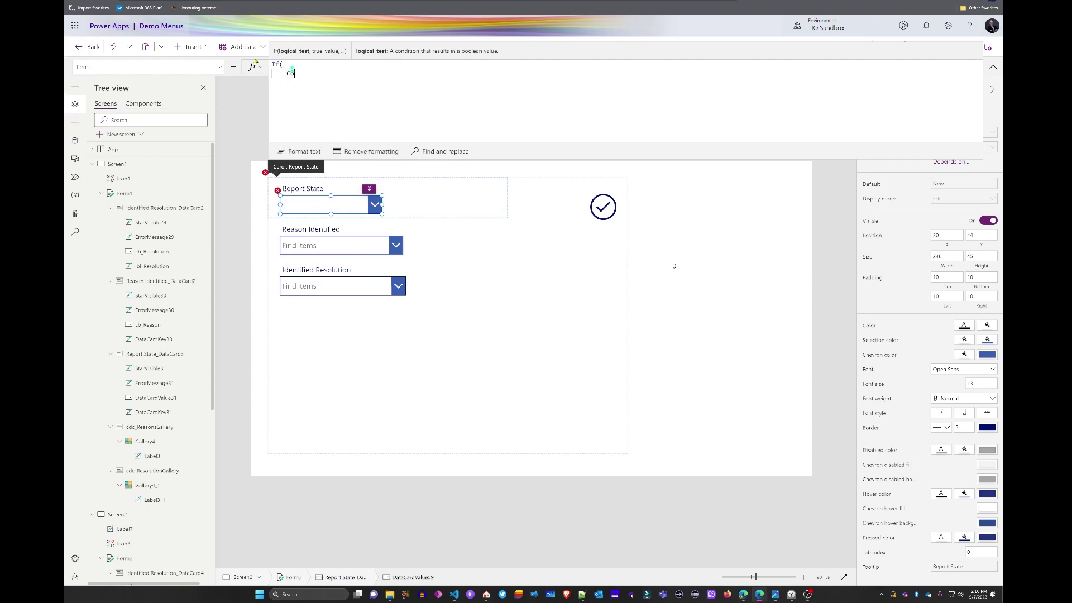
type("tRows(cb_ReasonIdentified")
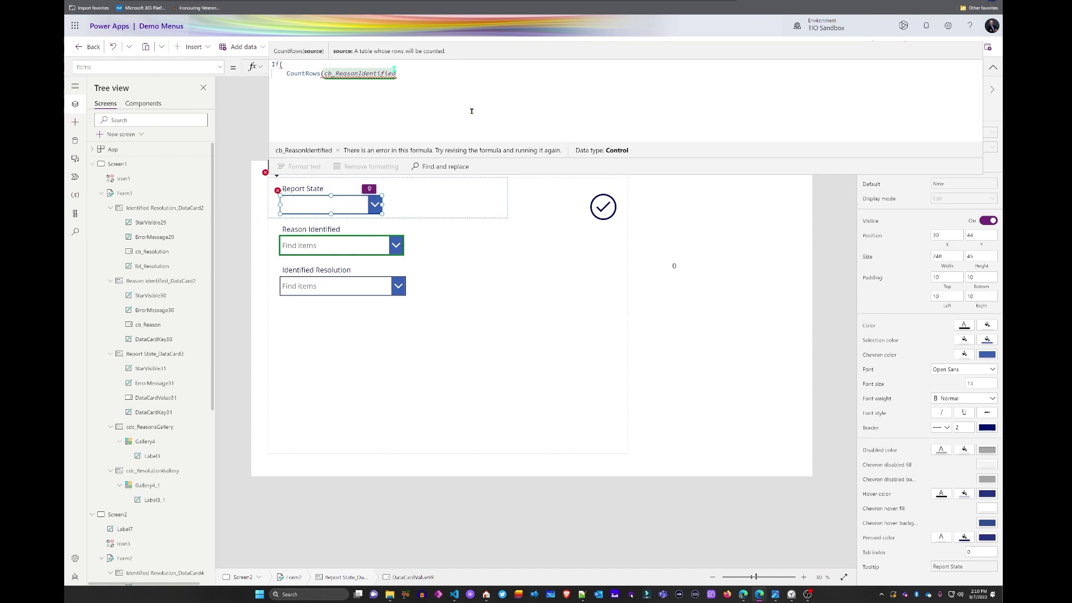
type(".Selec")
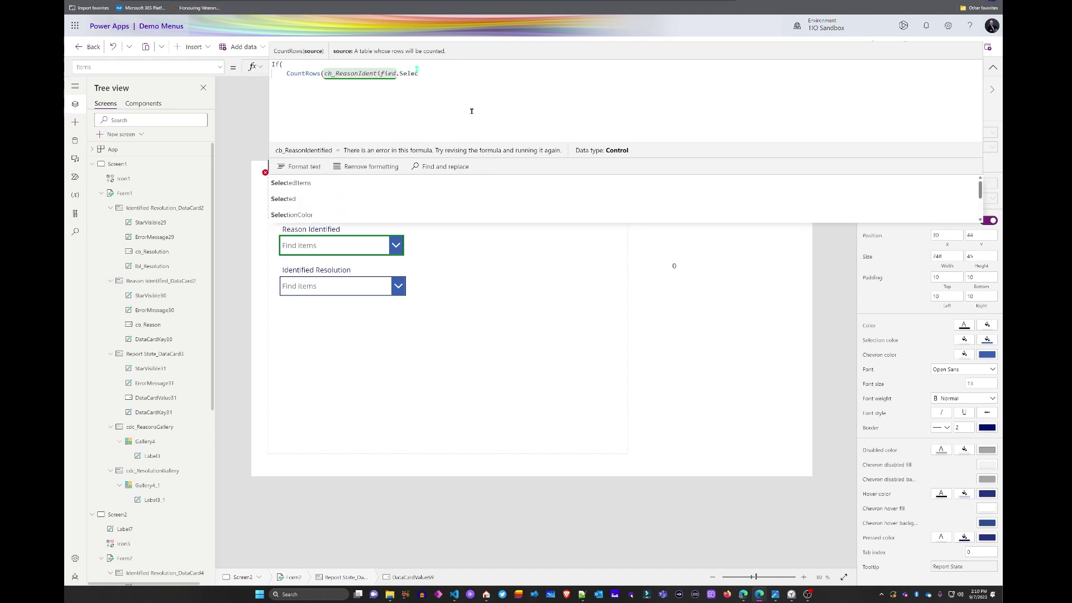
key("Tab")
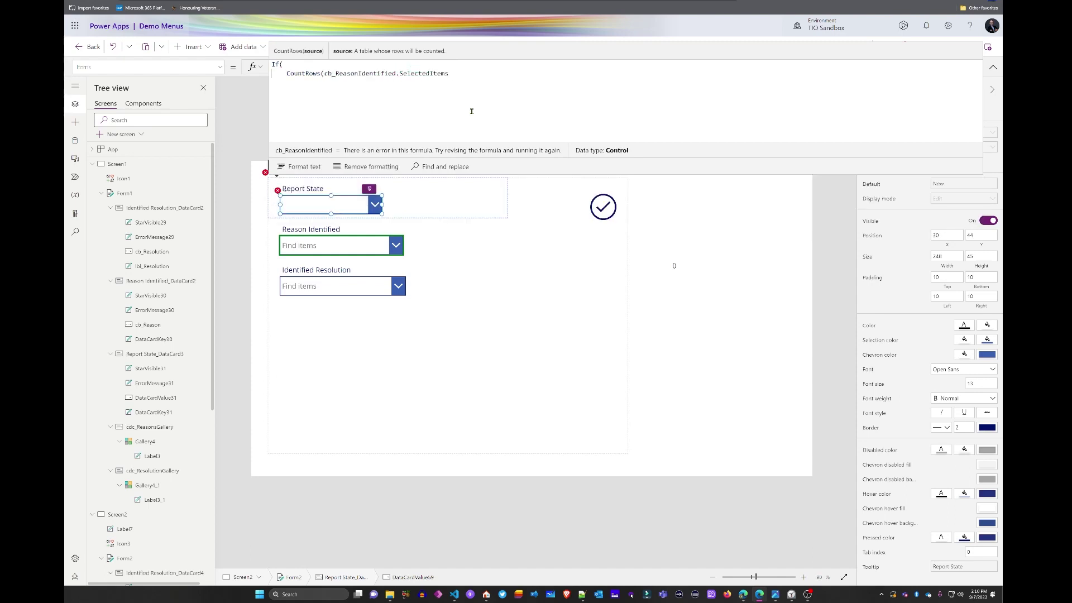
type(")")
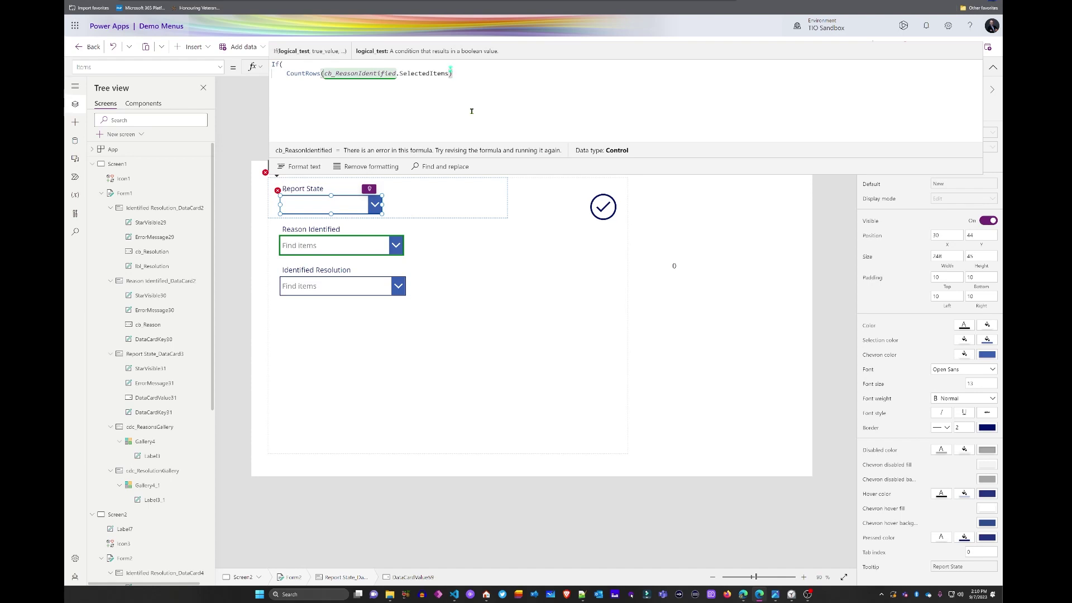
type(">0")
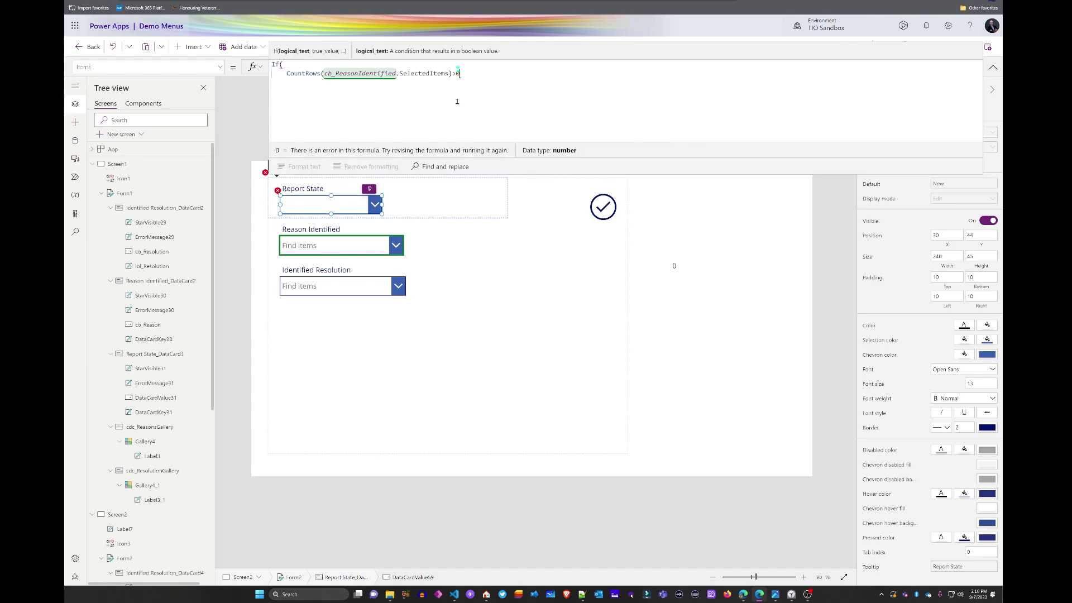
Extend the If condition with And CountRows(cb_ResolutionIdentified.SelectedItems)>0 on separate lines
type(",")
key("shift+Return")
type("And")
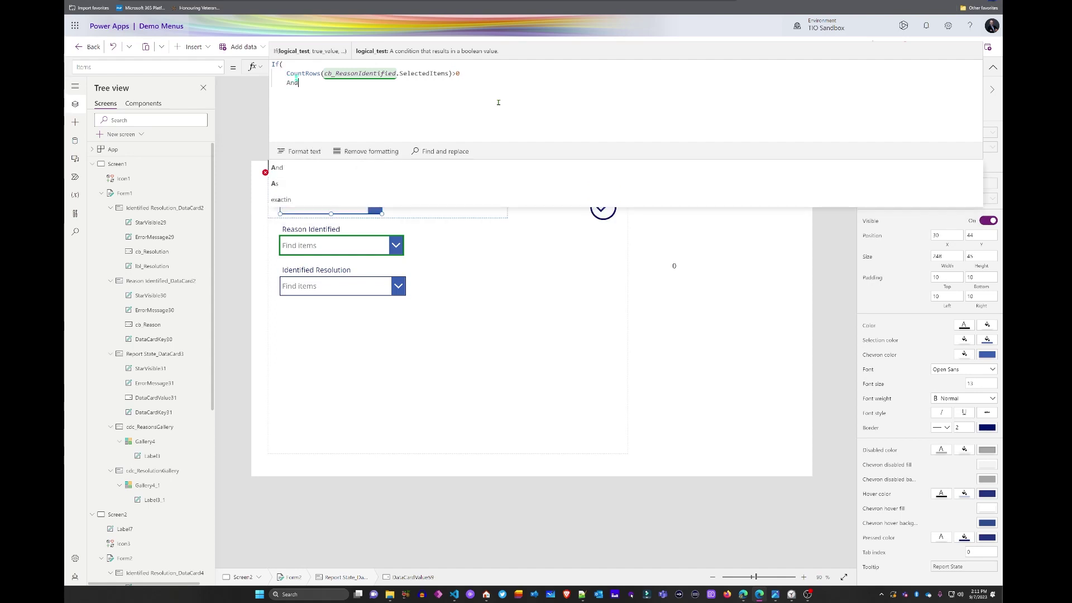
key("shift+Return")
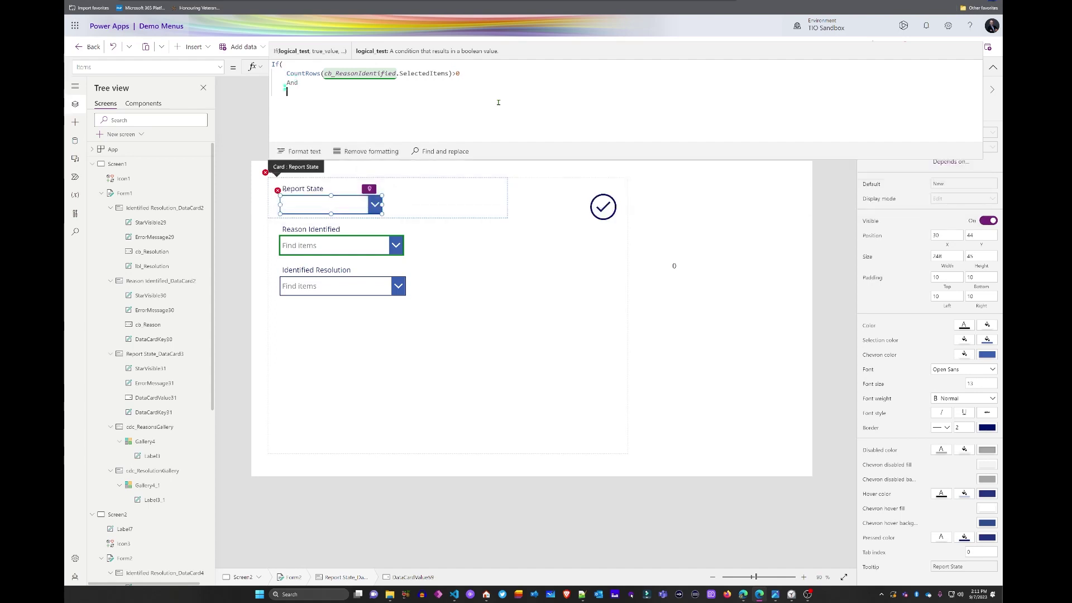
type("count")
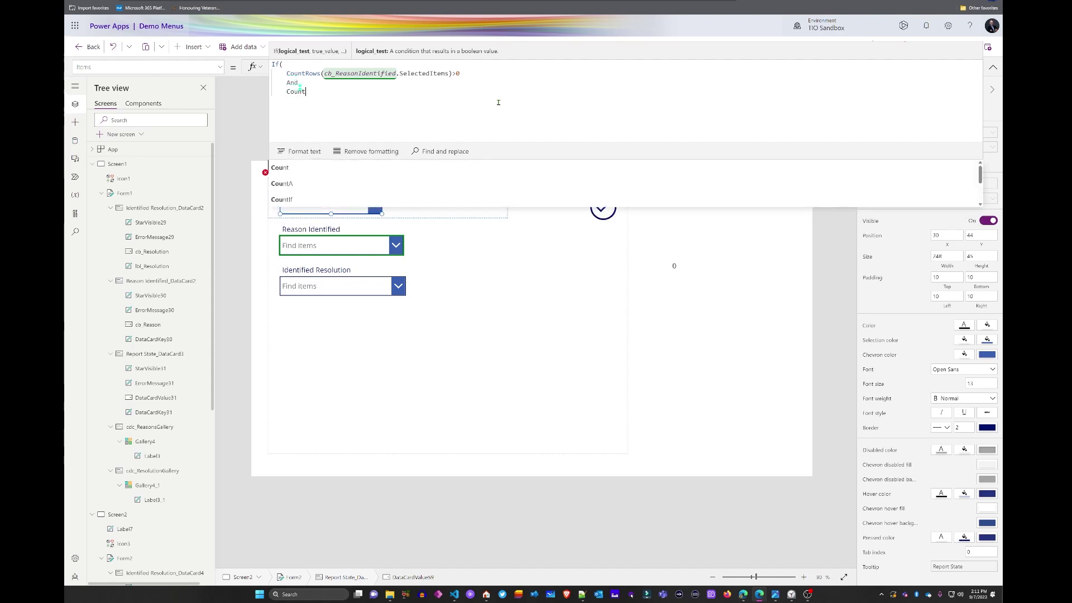
type("R")
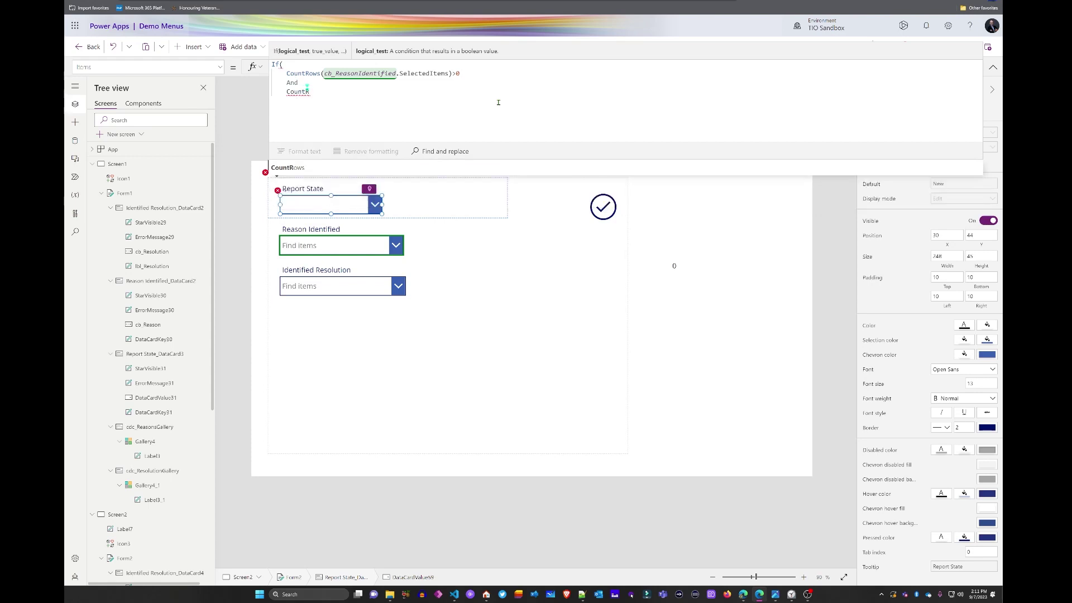
key("Tab")
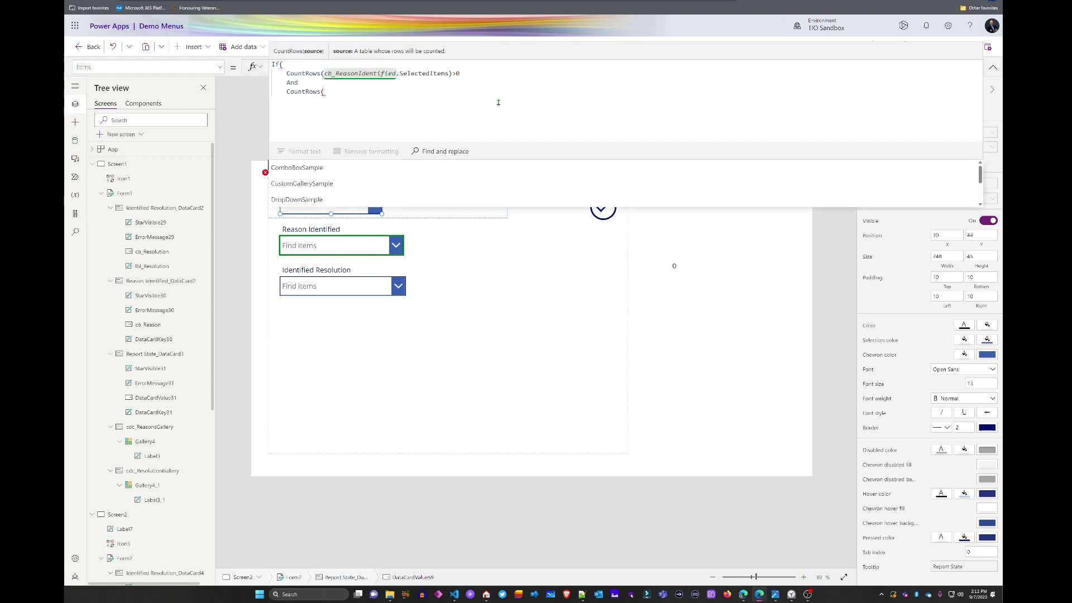
type("cb")
key("Down")
key("Tab")
type(".Selected")
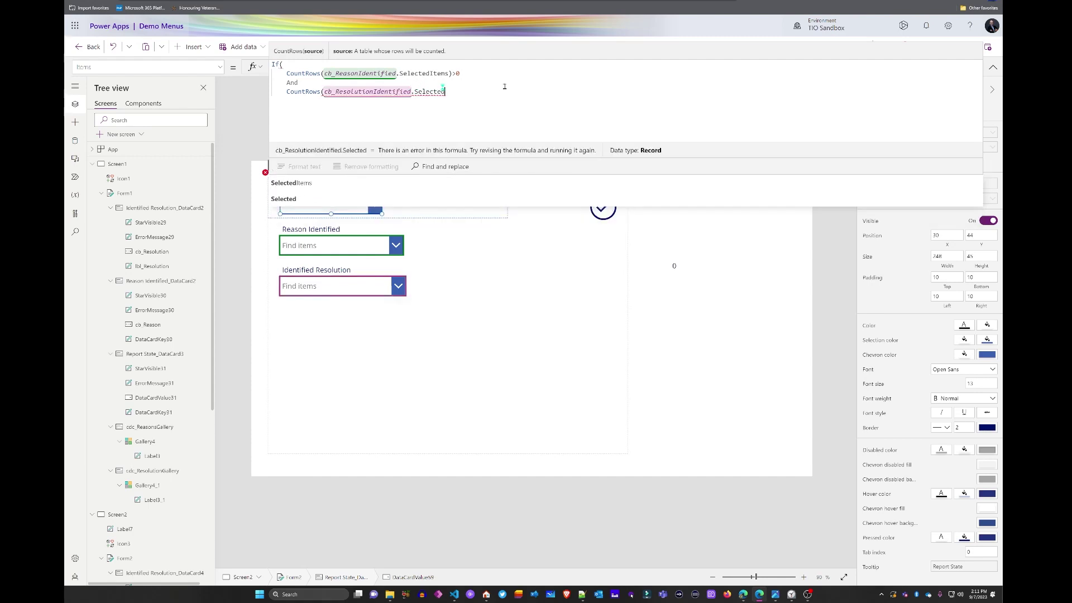
key("Tab")
type(")>0")
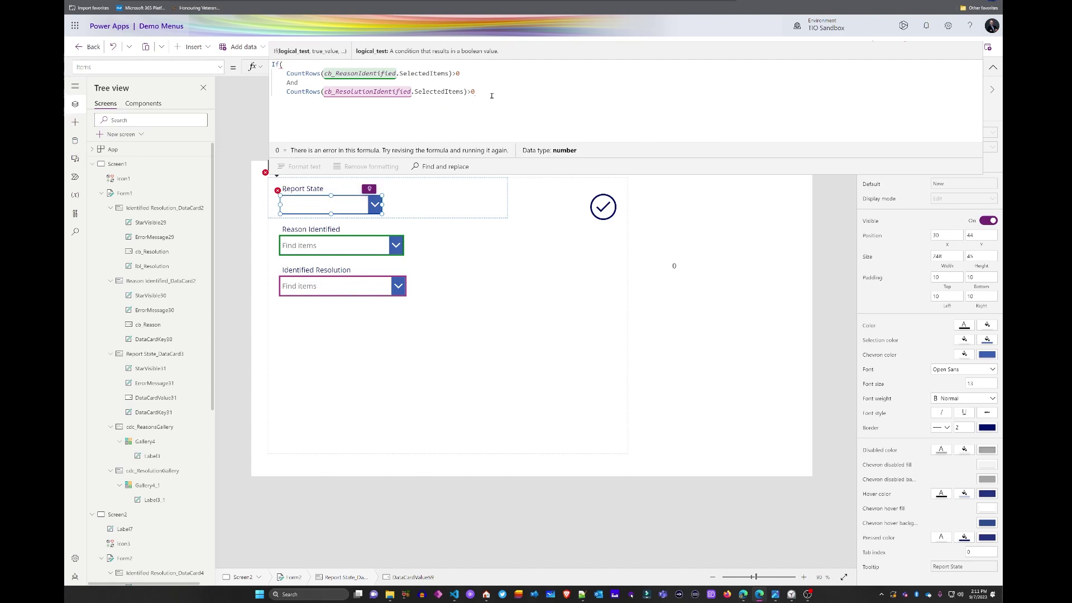
Enter ["New","Assigned","In Progress","Closed"] as the If formula's true result on its own line
type(",")
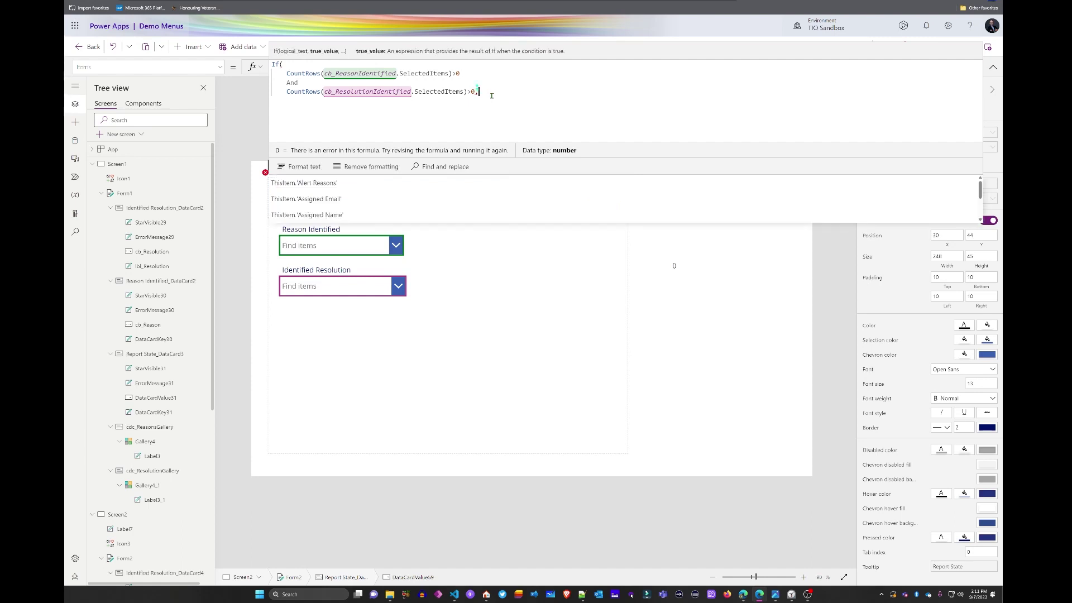
key("shift+Return")
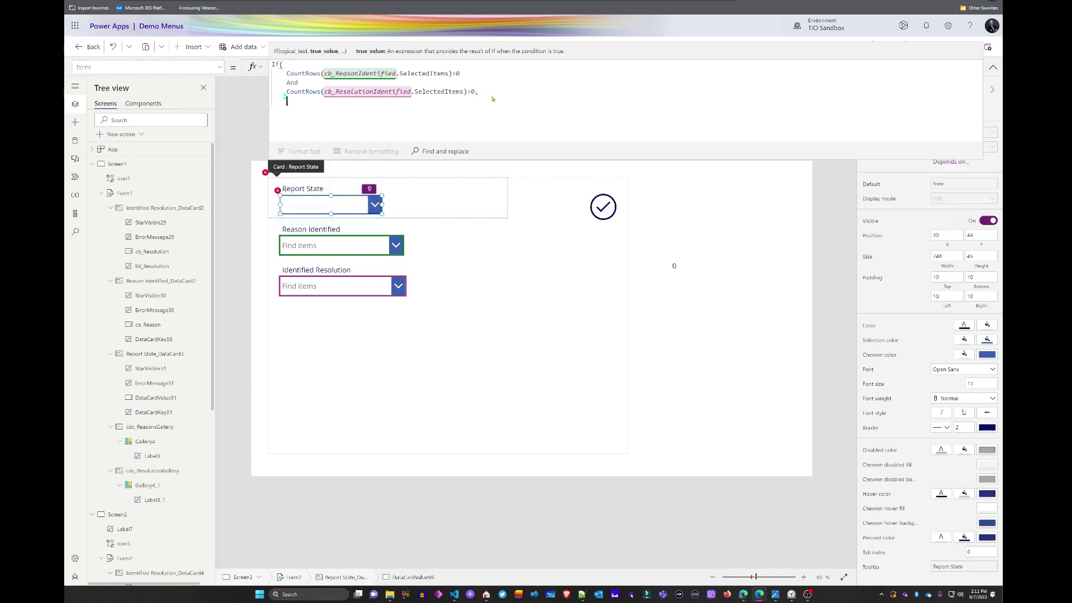
type("[\"New\",\"Assigned\",\"In Progress\"]")
type(", \"")
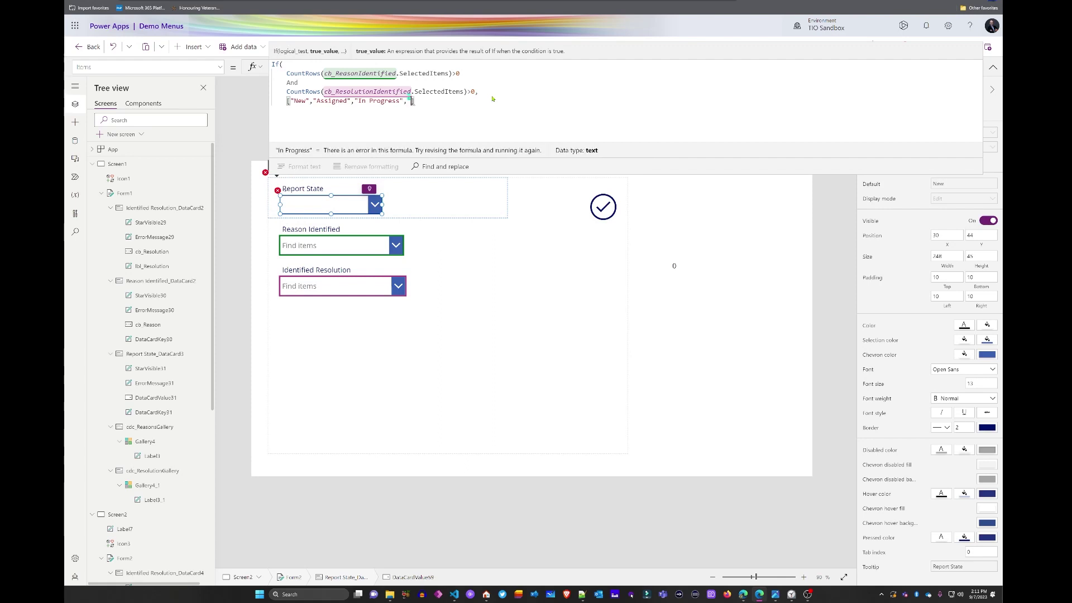
type("Closed\"")
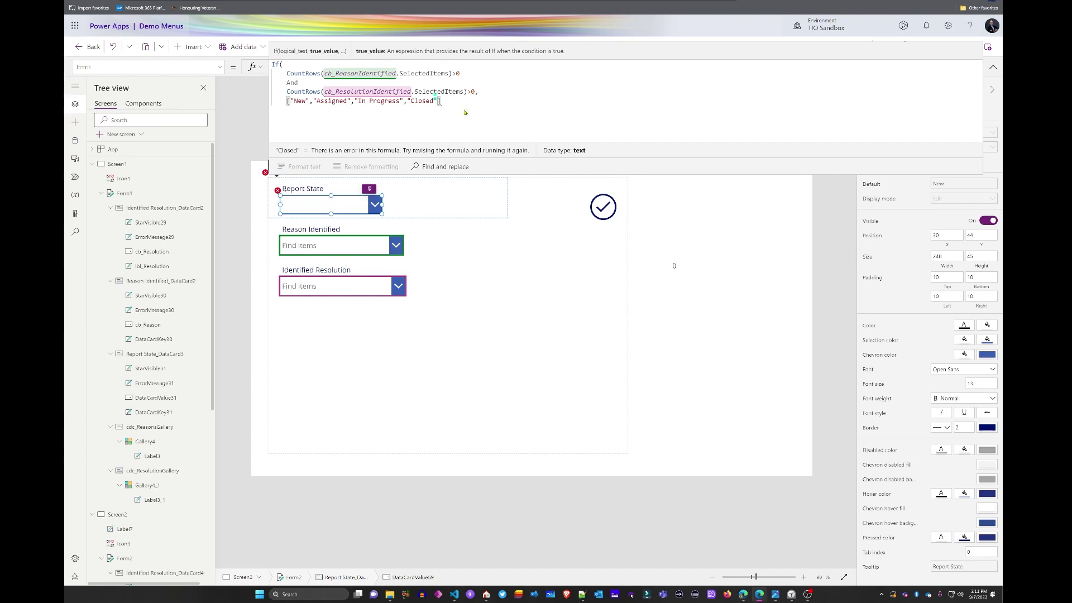
type("],")
Add ["New","Assigned","In Progress"] as the false result and close the If formula
key("shift+Return")
type("[\"New\",\"Assigned\",\"In Progress\"]")
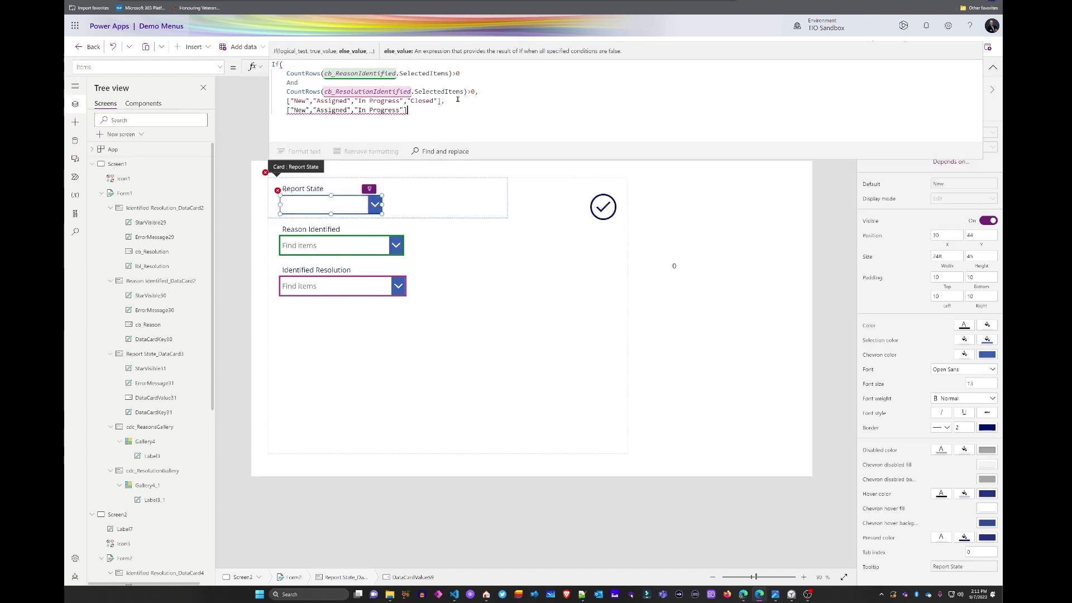
key("Return")
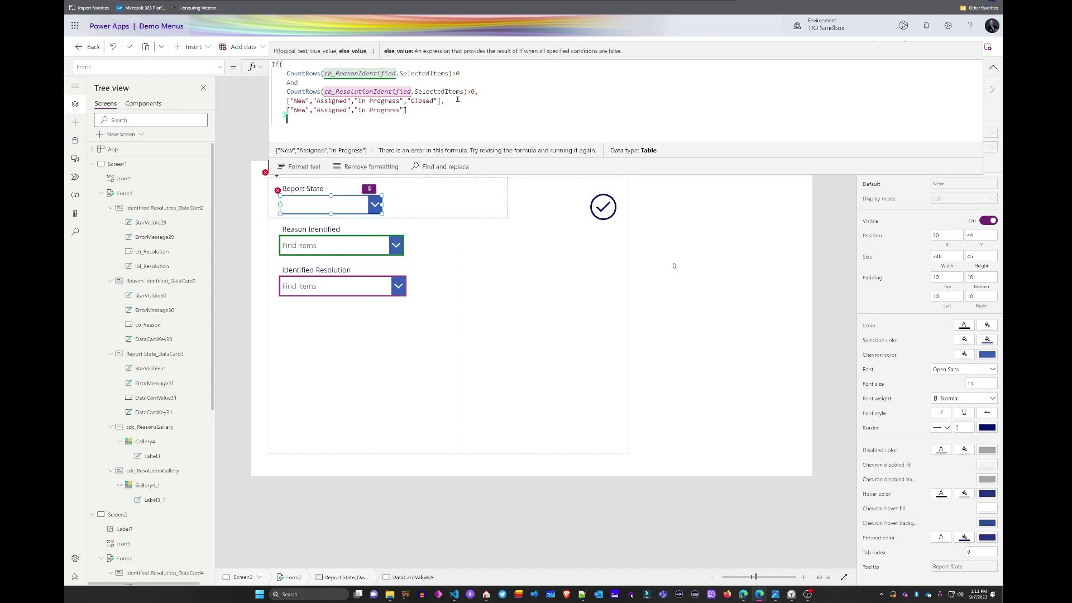
type(")")
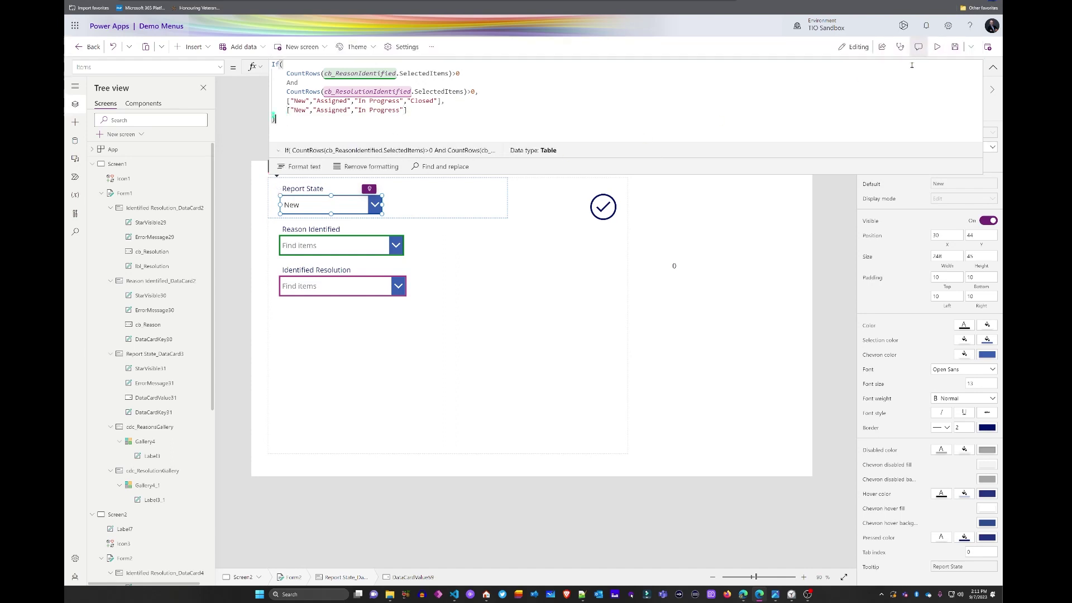
Preview the app and set Report State to Assigned while no reasons or resolutions are selected
left_click(937, 48)
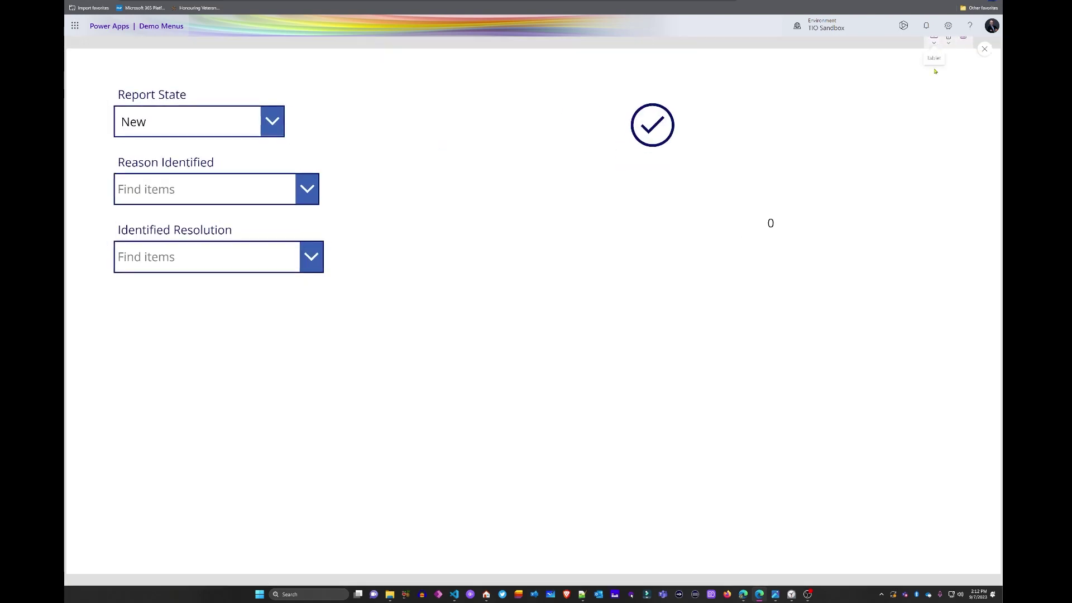
left_click(277, 115)
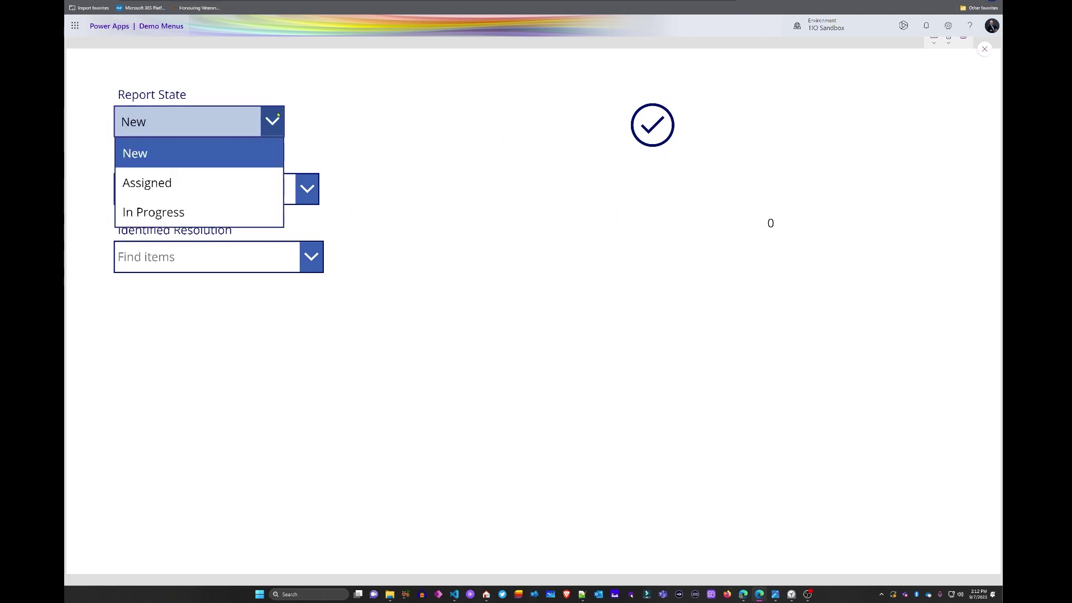
left_click(180, 185)
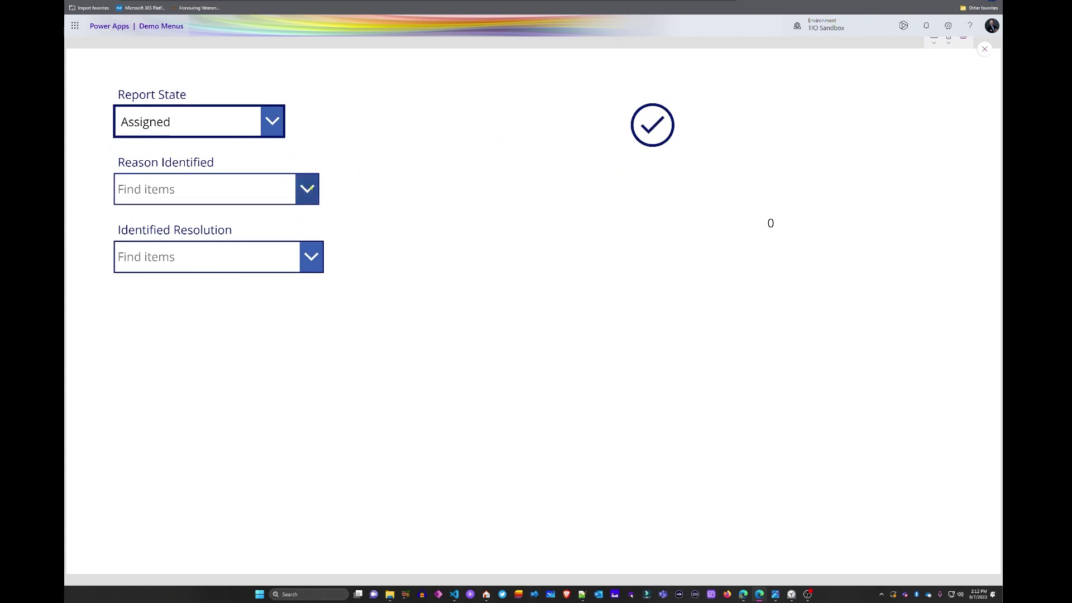
Select Campus Integration and Consistent Attendance under Reason Identified, and set Report State to In Progress
left_click(307, 189)
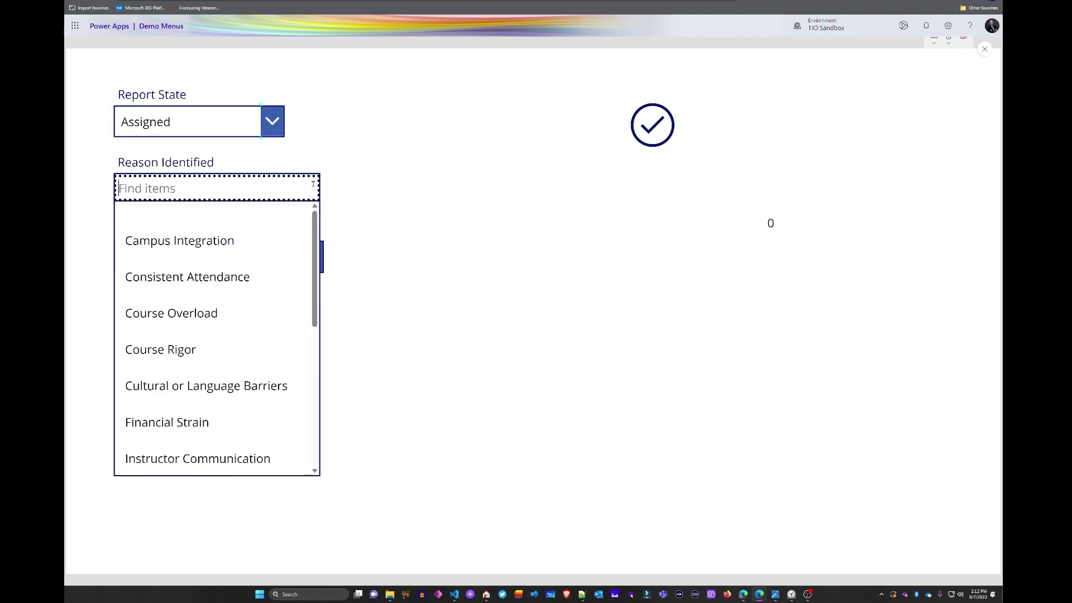
left_click(180, 244)
left_click(180, 304)
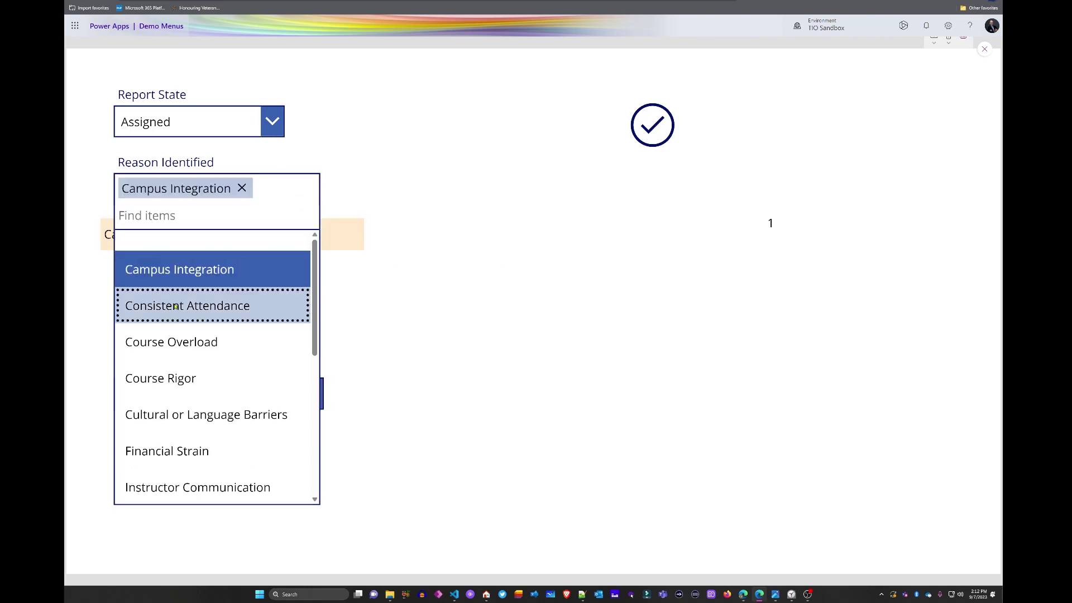
left_click(495, 137)
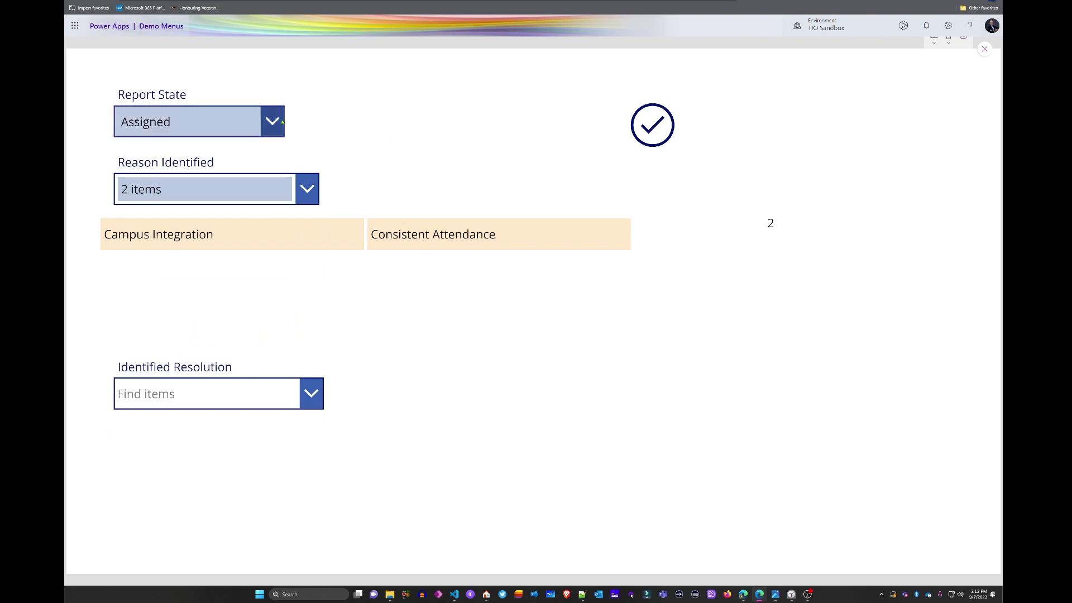
left_click(167, 123)
left_click(165, 212)
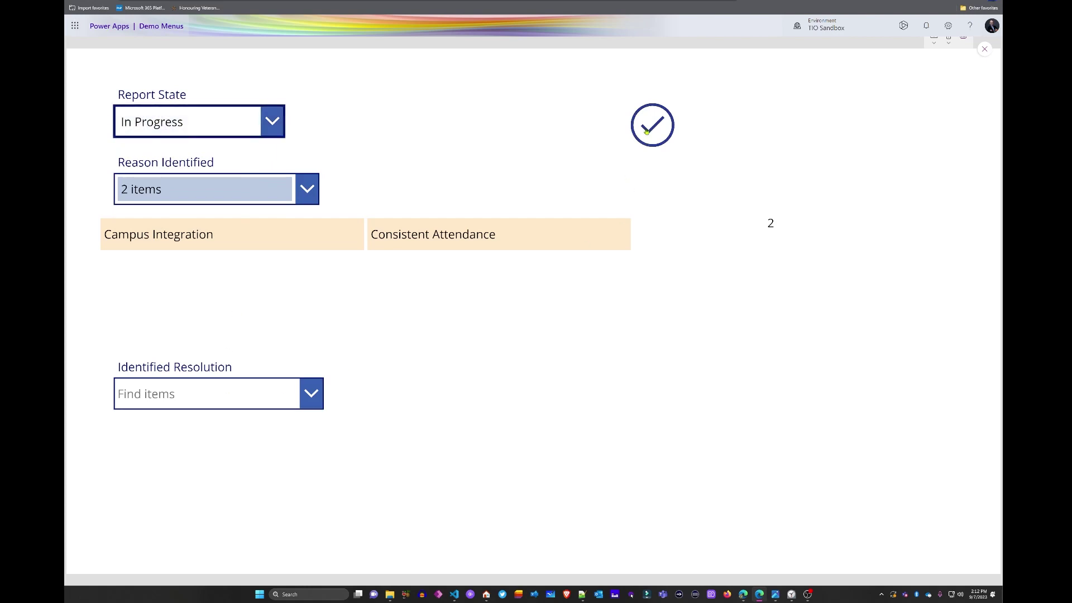
Select Counseling Center Referral and Course Adjustment under Identified Resolution, and set Report State to Closed
left_click(311, 394)
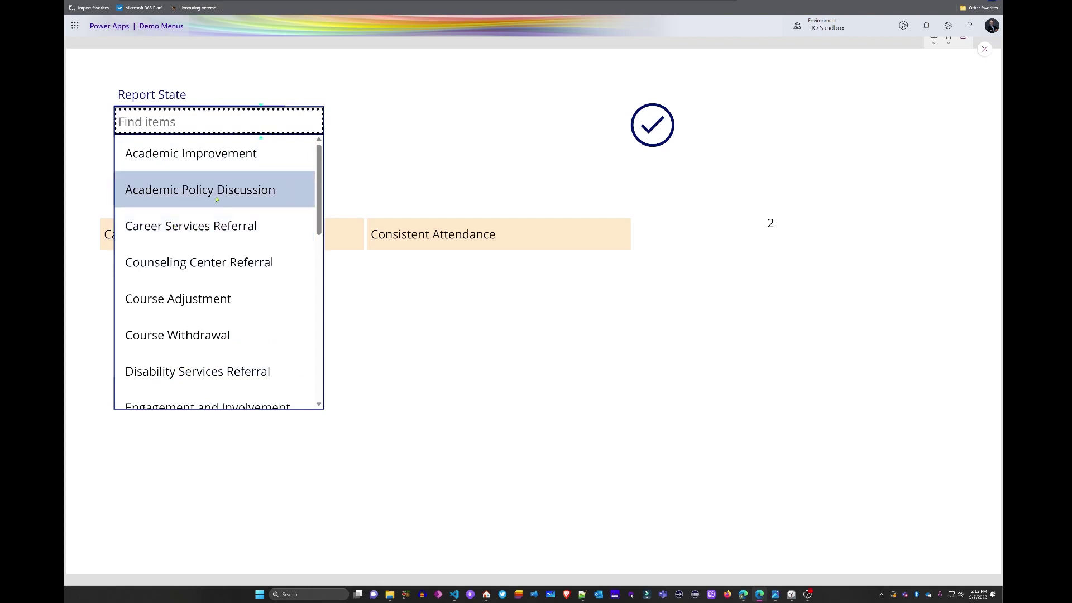
left_click(167, 265)
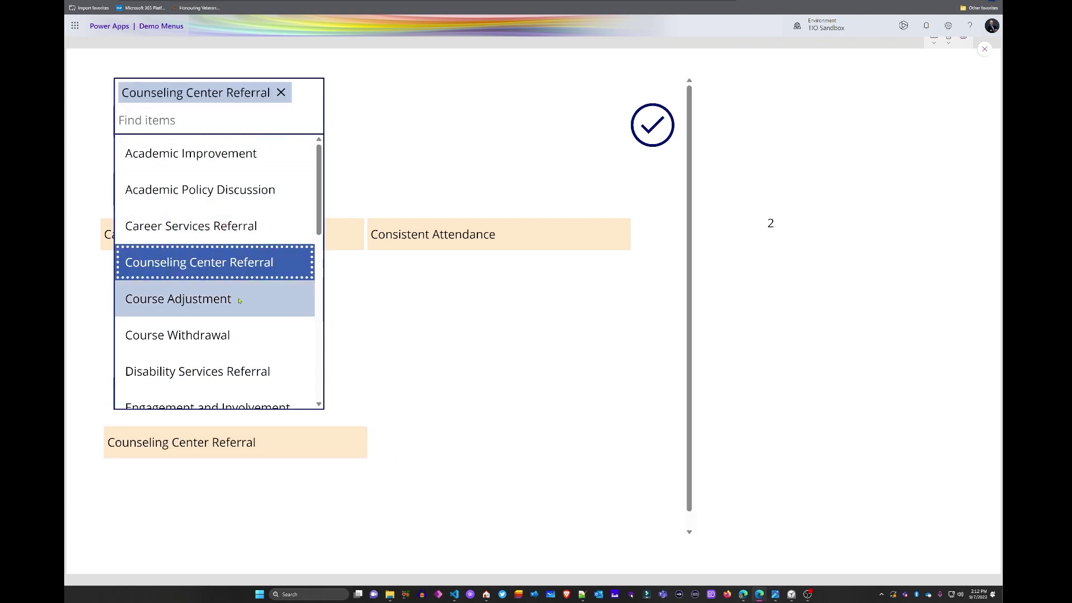
left_click(206, 303)
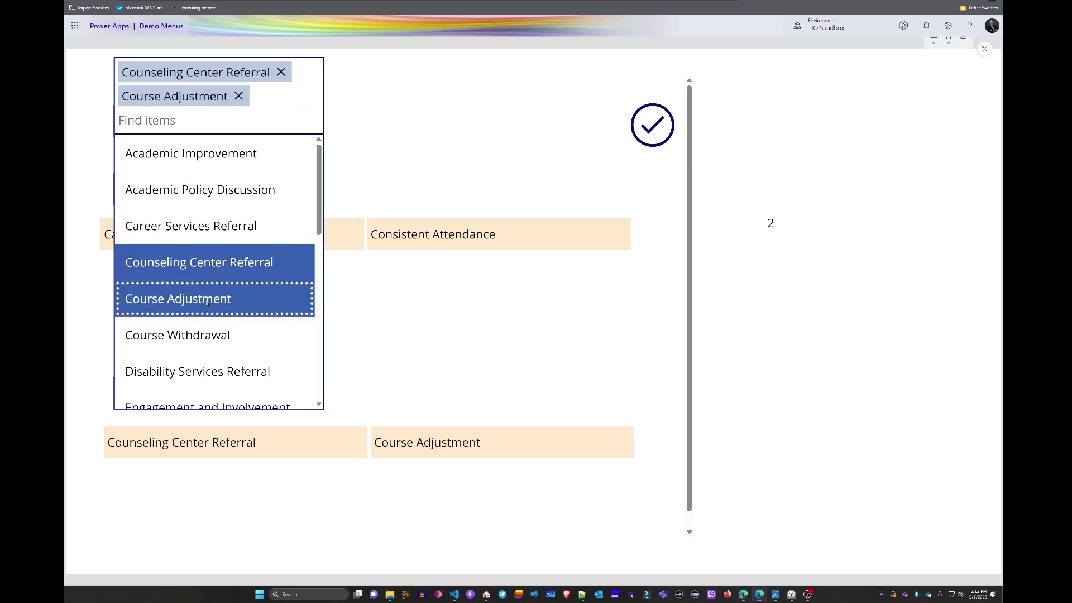
left_click(495, 137)
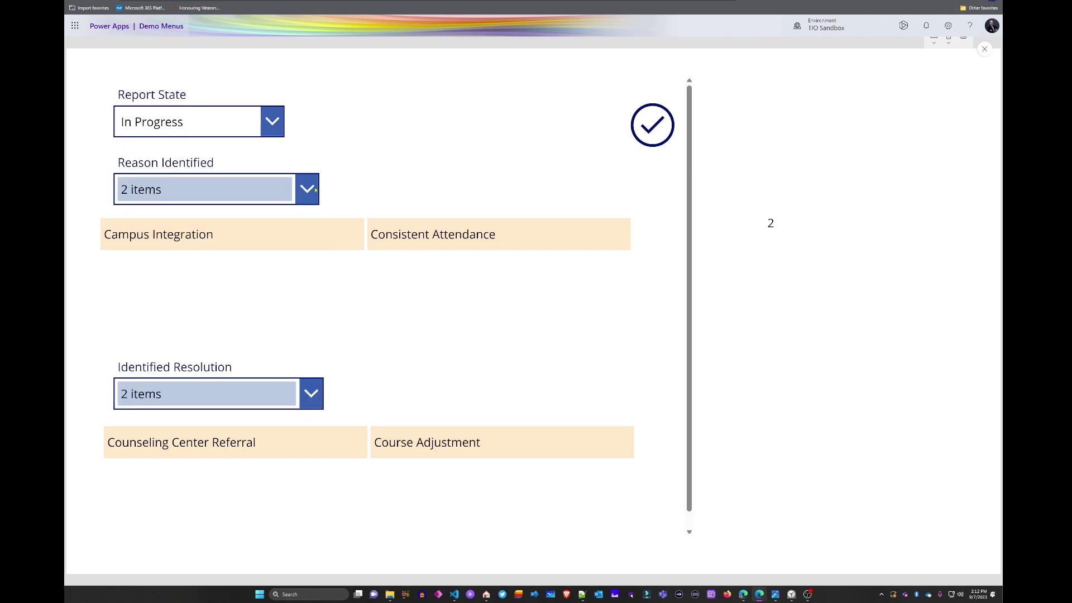
left_click(277, 116)
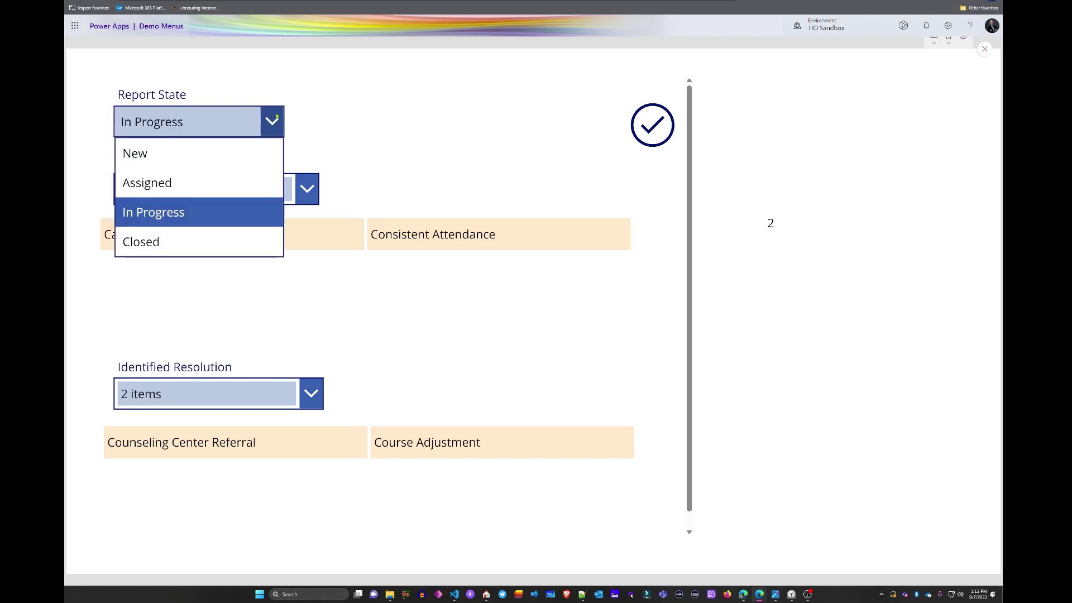
left_click(134, 245)
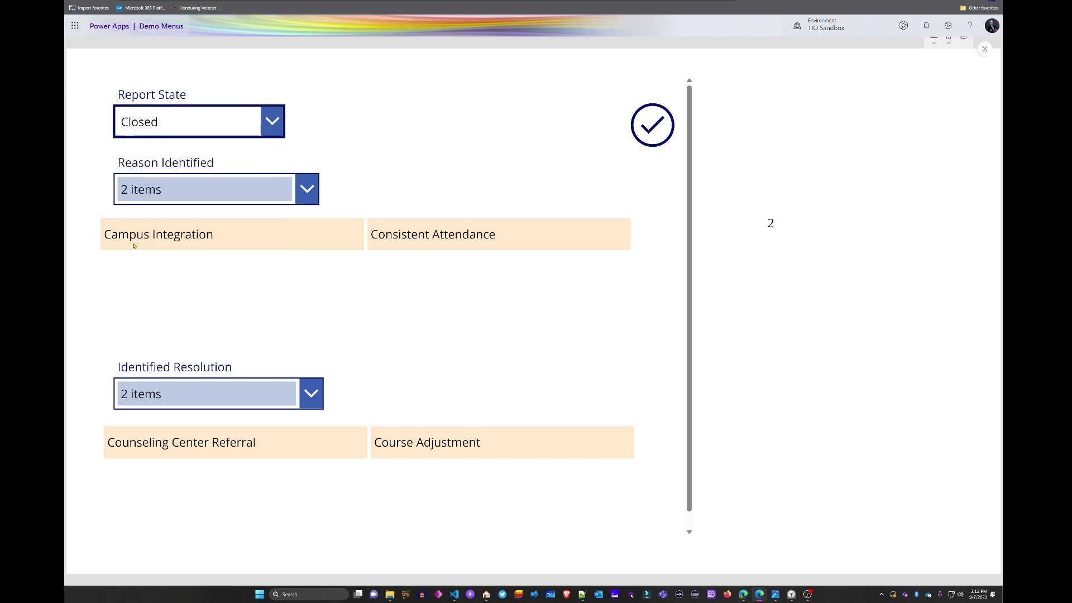